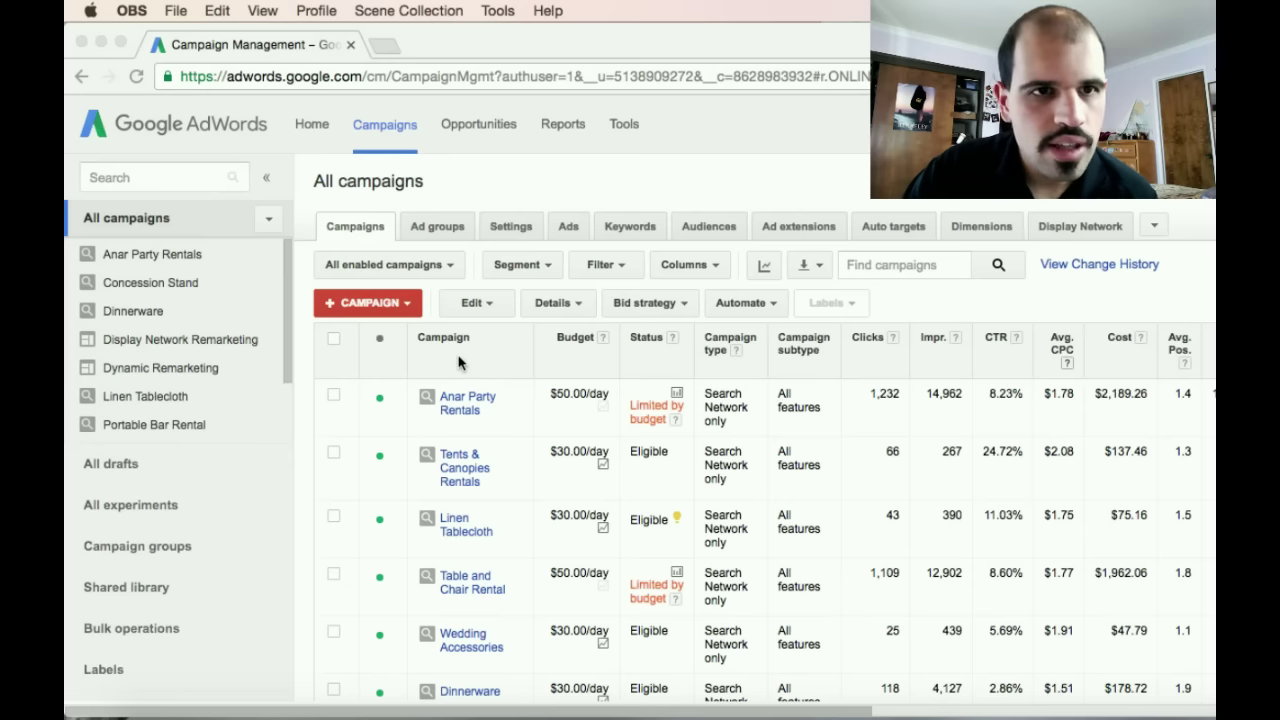
# Step: Load the website anarpartyrentals.com in a new browser tab
pyautogui.click(385, 57)
pyautogui.click(384, 50)
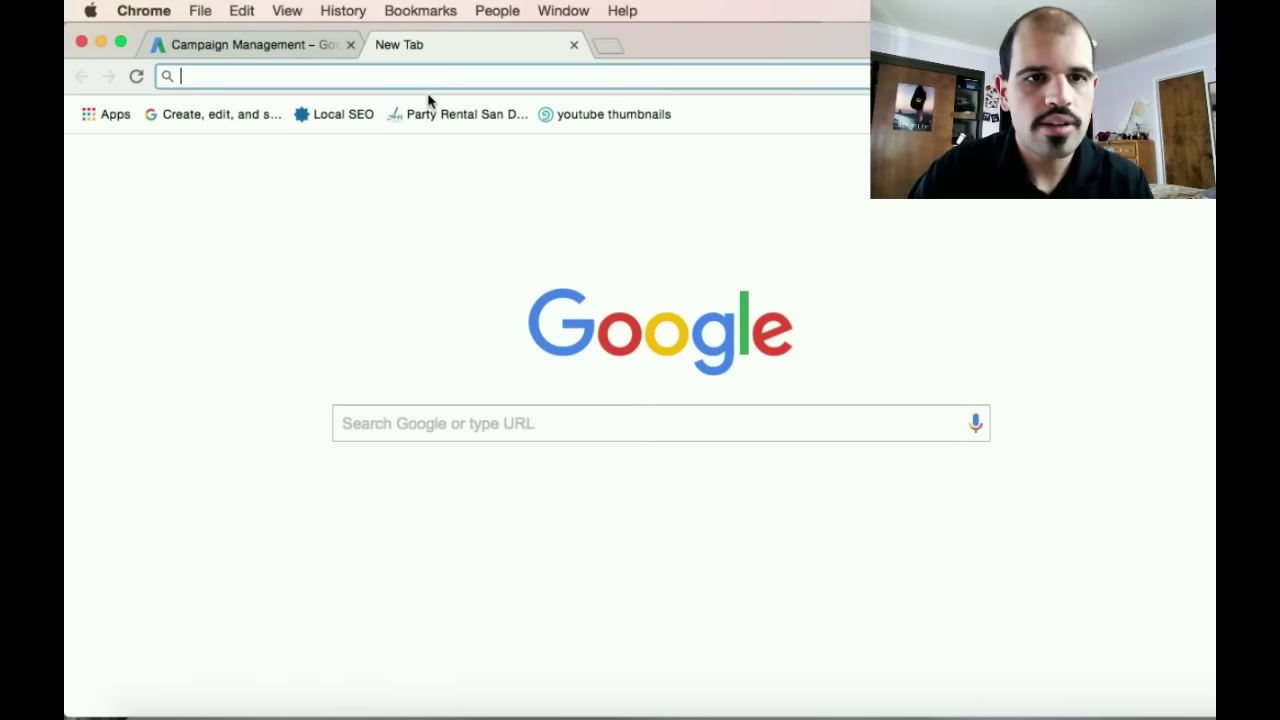
pyautogui.write('anarpartyrentals.com')
pyautogui.press('Return')
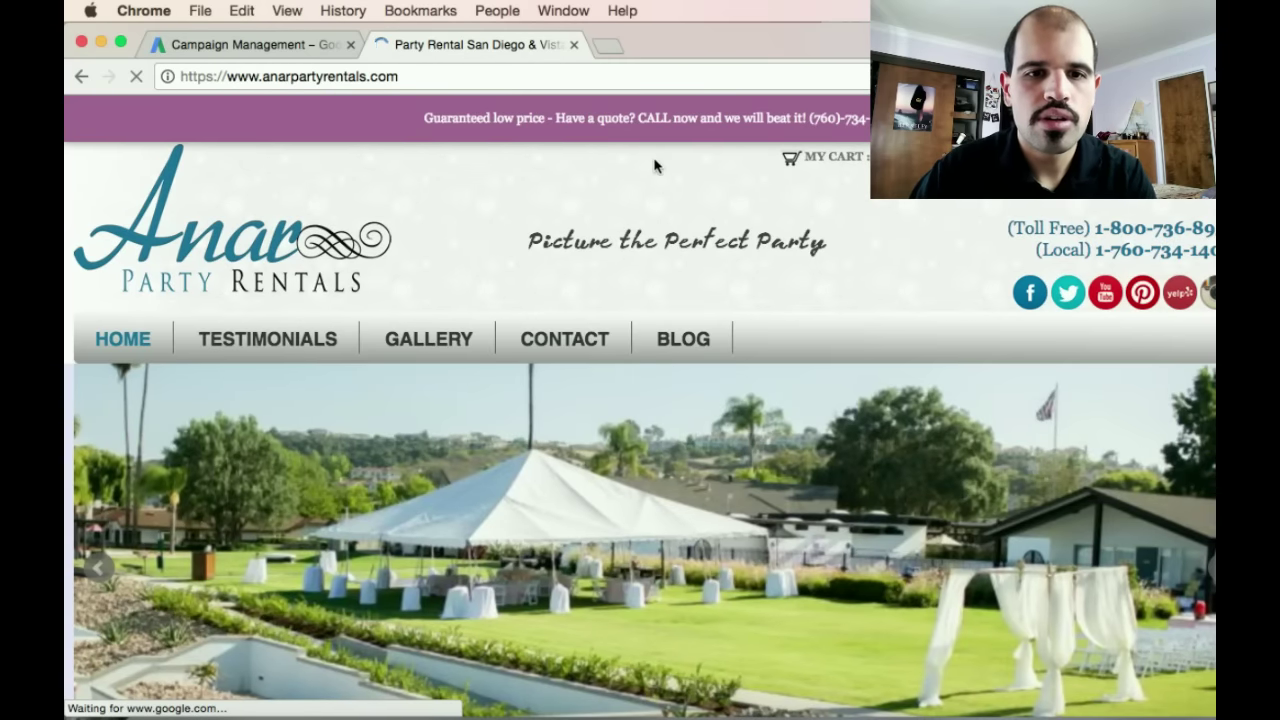
# Step: Look through the home page and product categories, then view the products in the Linen category
pyautogui.scroll(-3, 652, 162)
pyautogui.scroll(-3, 654, 160)
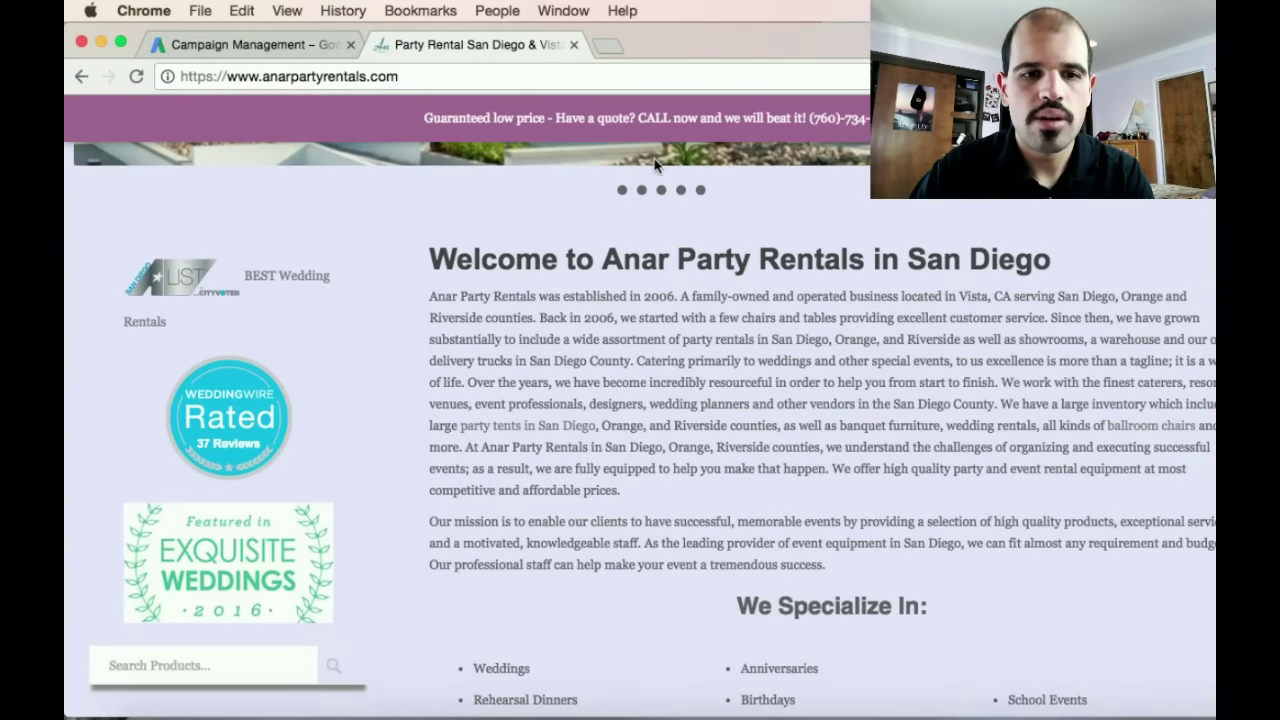
pyautogui.scroll(-10, 655, 165)
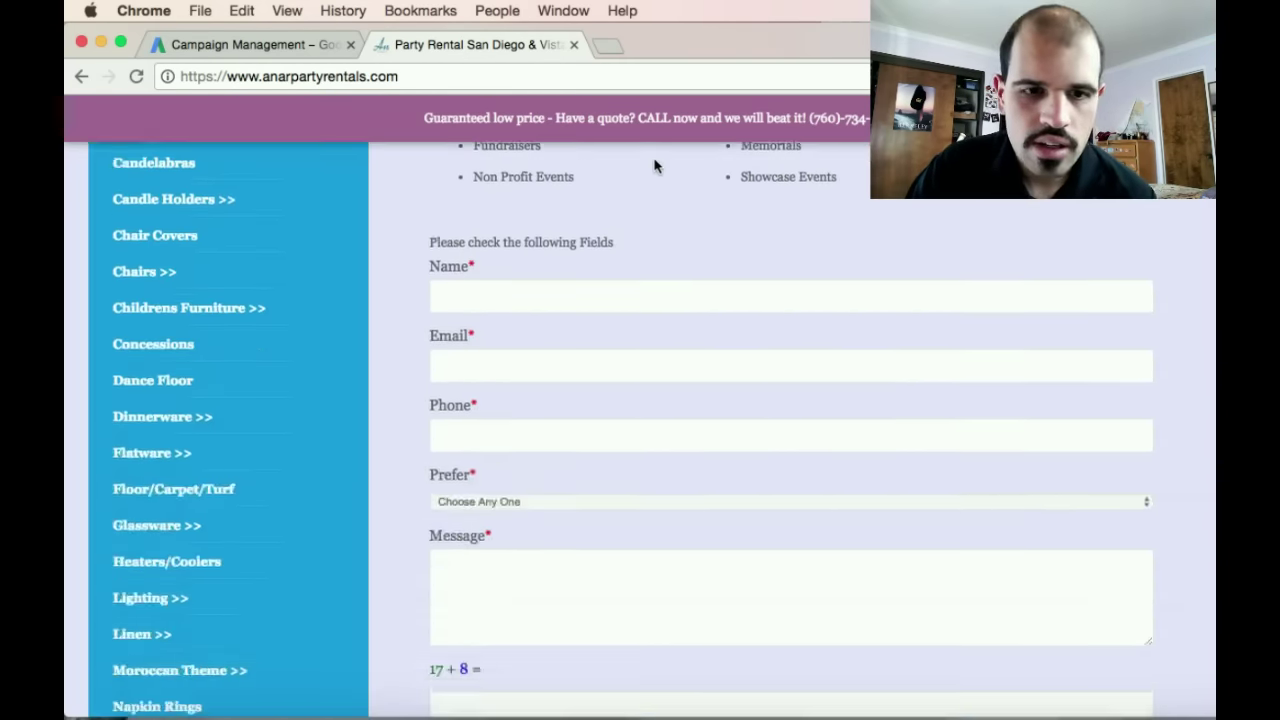
pyautogui.click(209, 443)
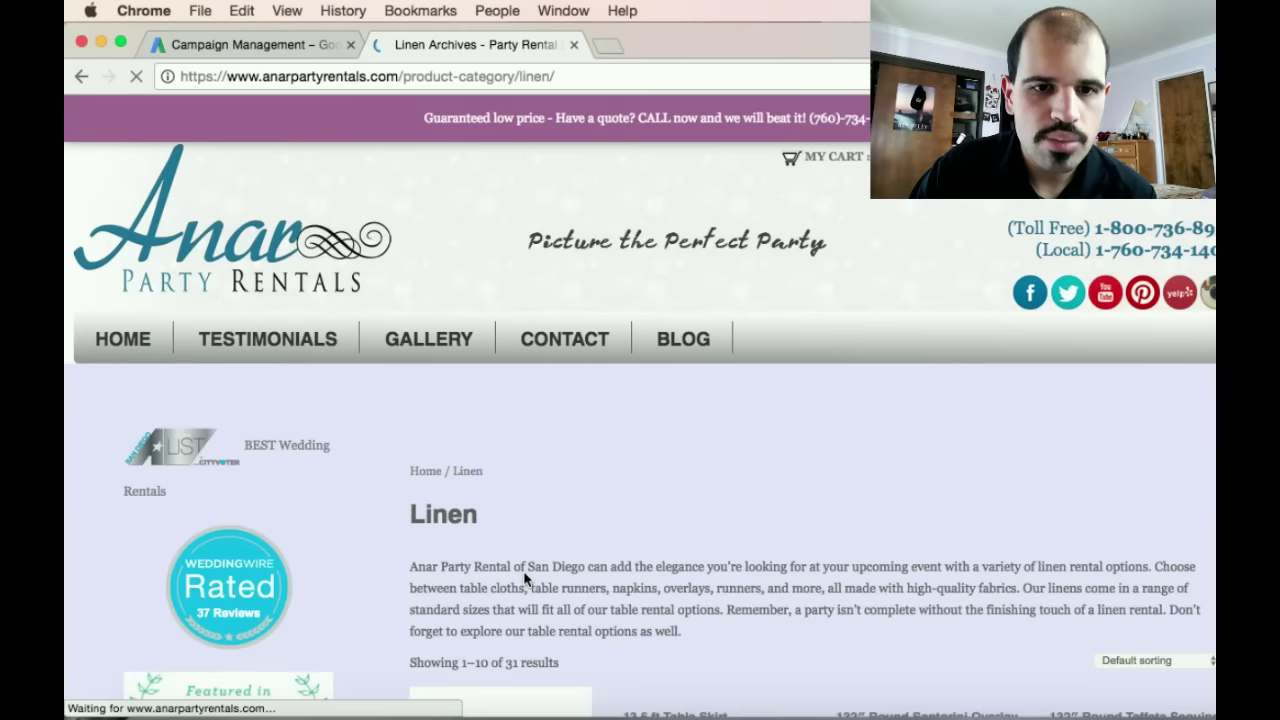
pyautogui.scroll(-6, 525, 578)
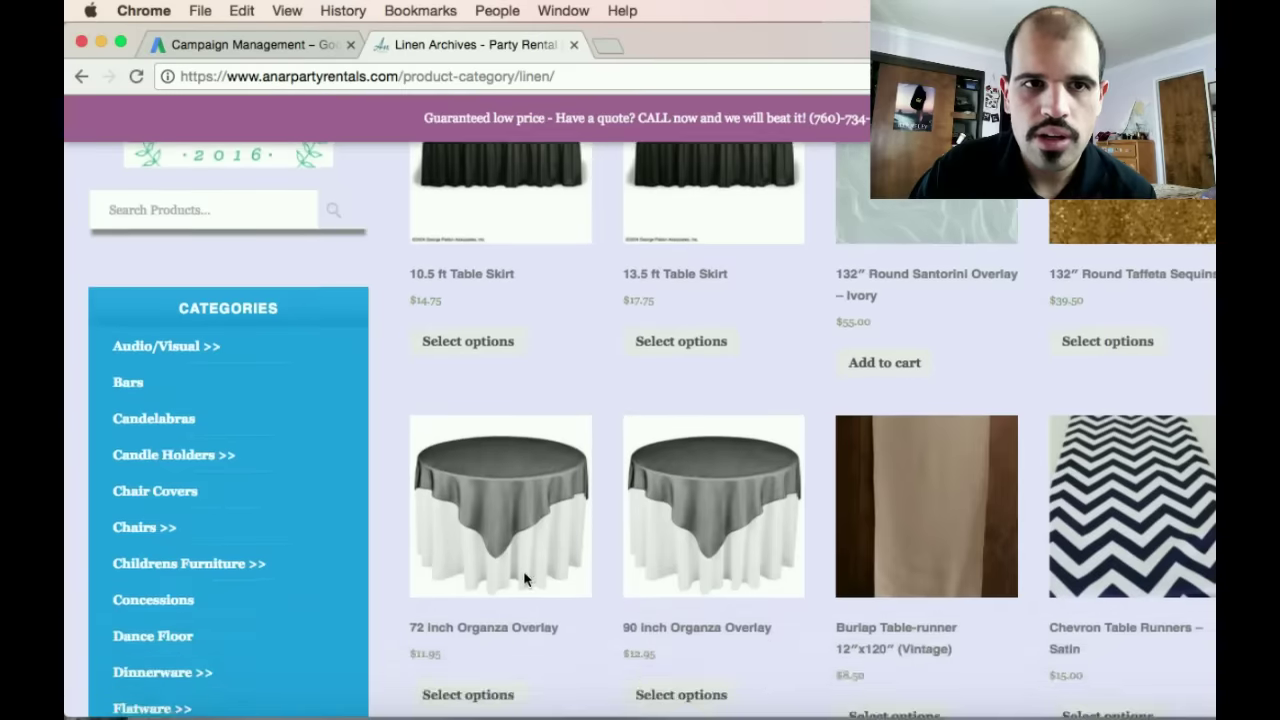
# Step: Go to the WordPress admin dashboard of anarpartyrentals.com
pyautogui.scroll(10, 493, 363)
pyautogui.click(591, 74)
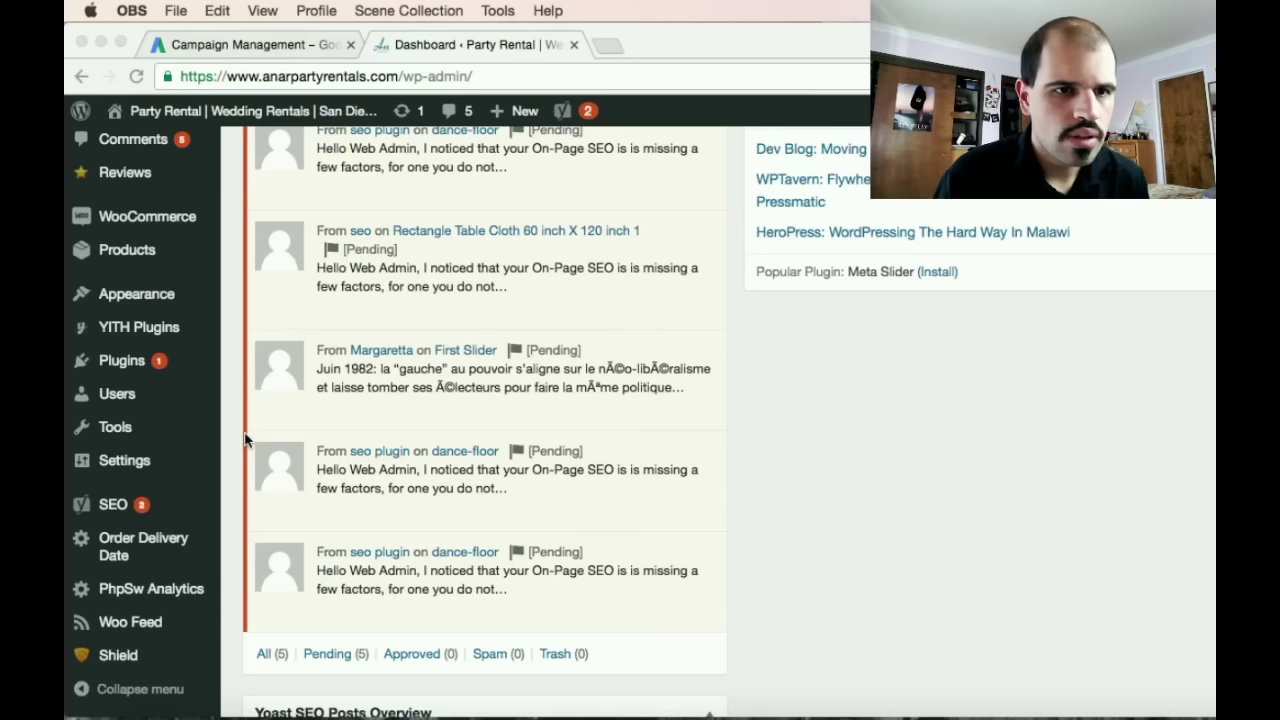
pyautogui.scroll(2, 146, 292)
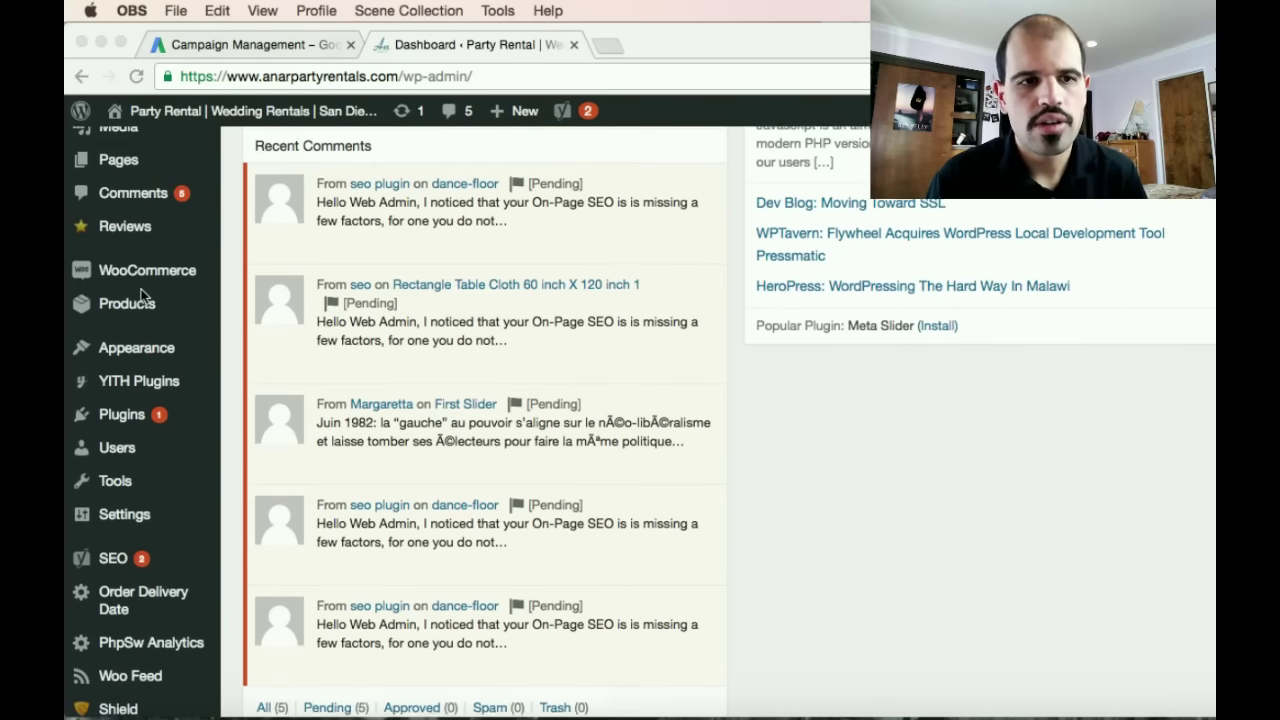
pyautogui.click(404, 278)
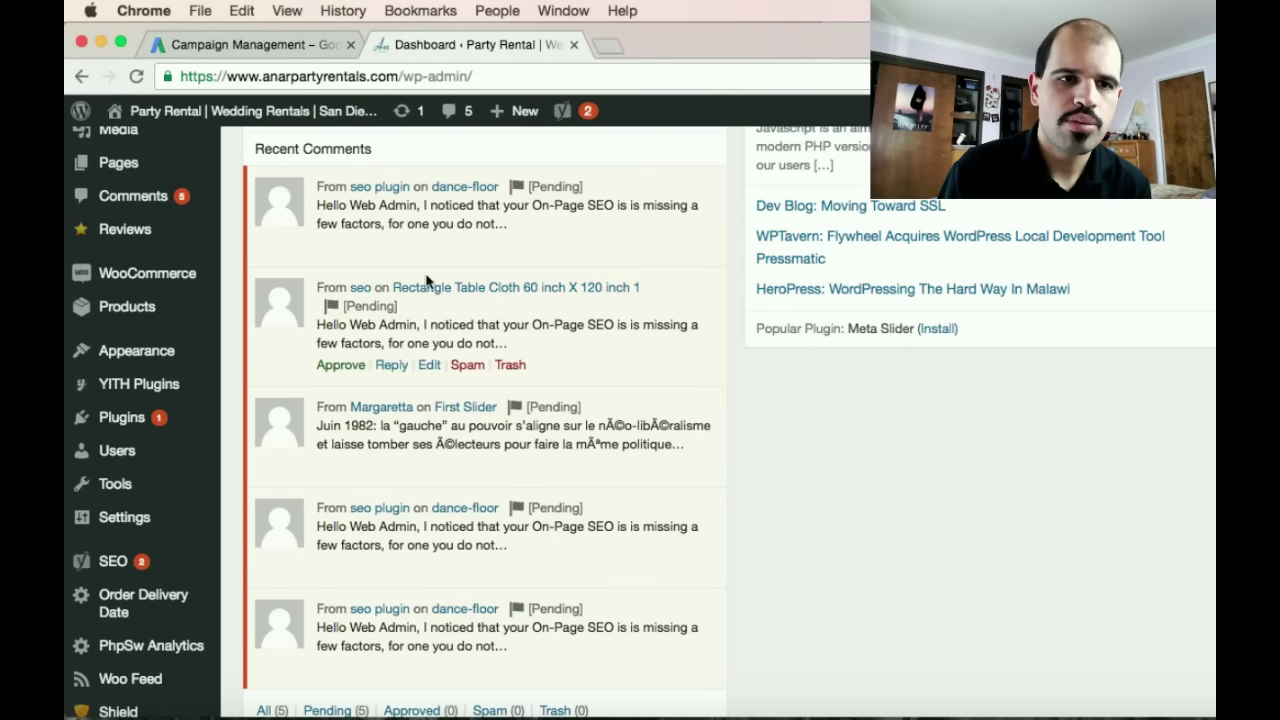
pyautogui.scroll(10, 440, 375)
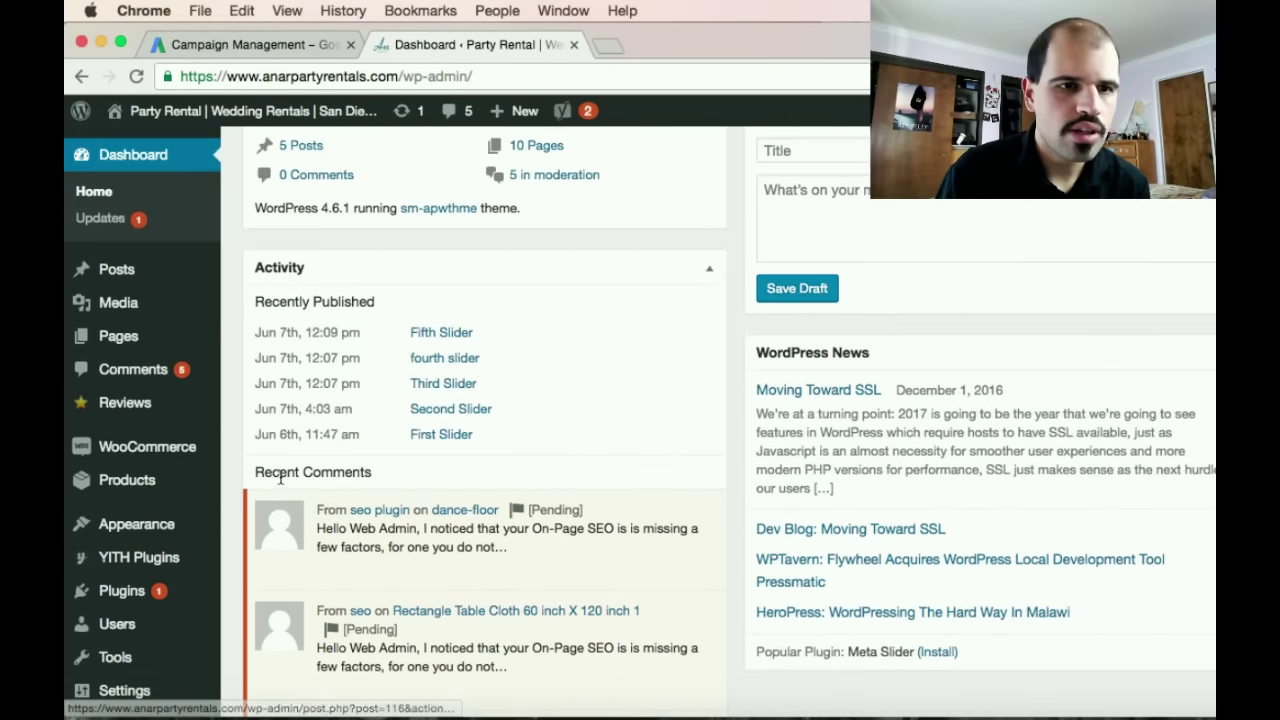
# Step: Search the WordPress plugins for WooCommerce Product Feed and view the details of the WebAppick plugin
pyautogui.moveTo(176, 487)
pyautogui.scroll(-1, 176, 487)
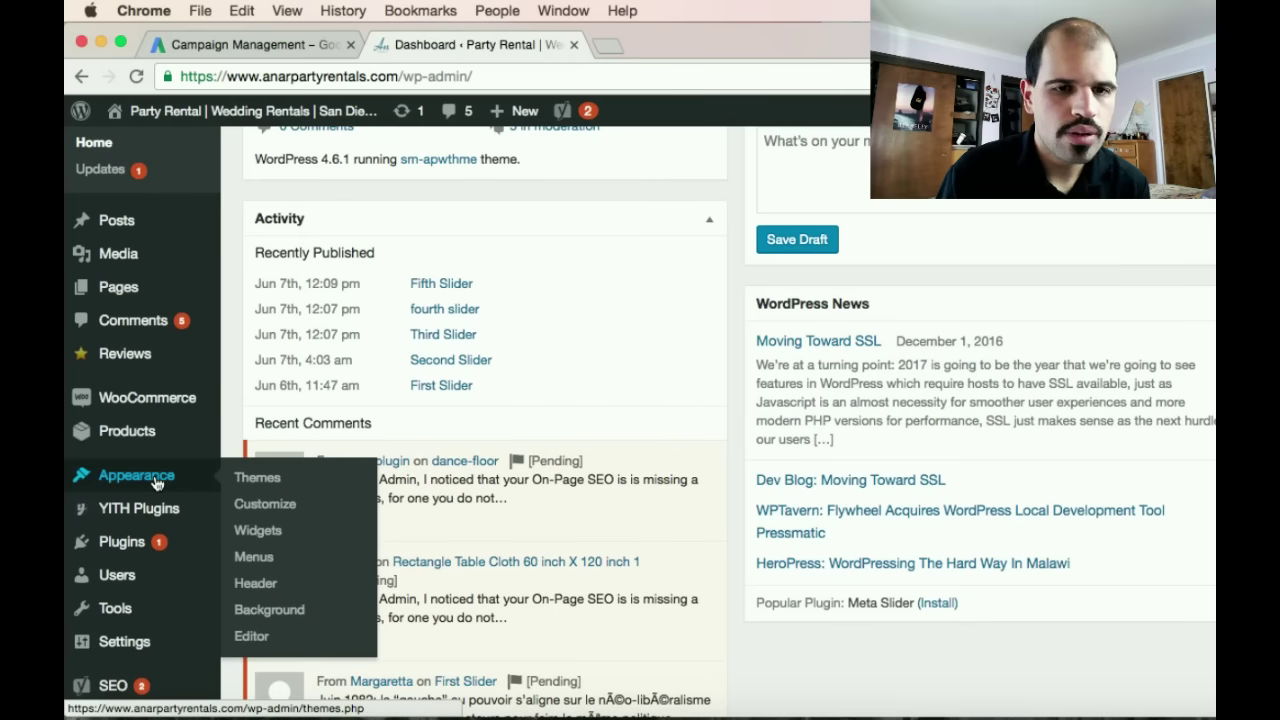
pyautogui.click(155, 483)
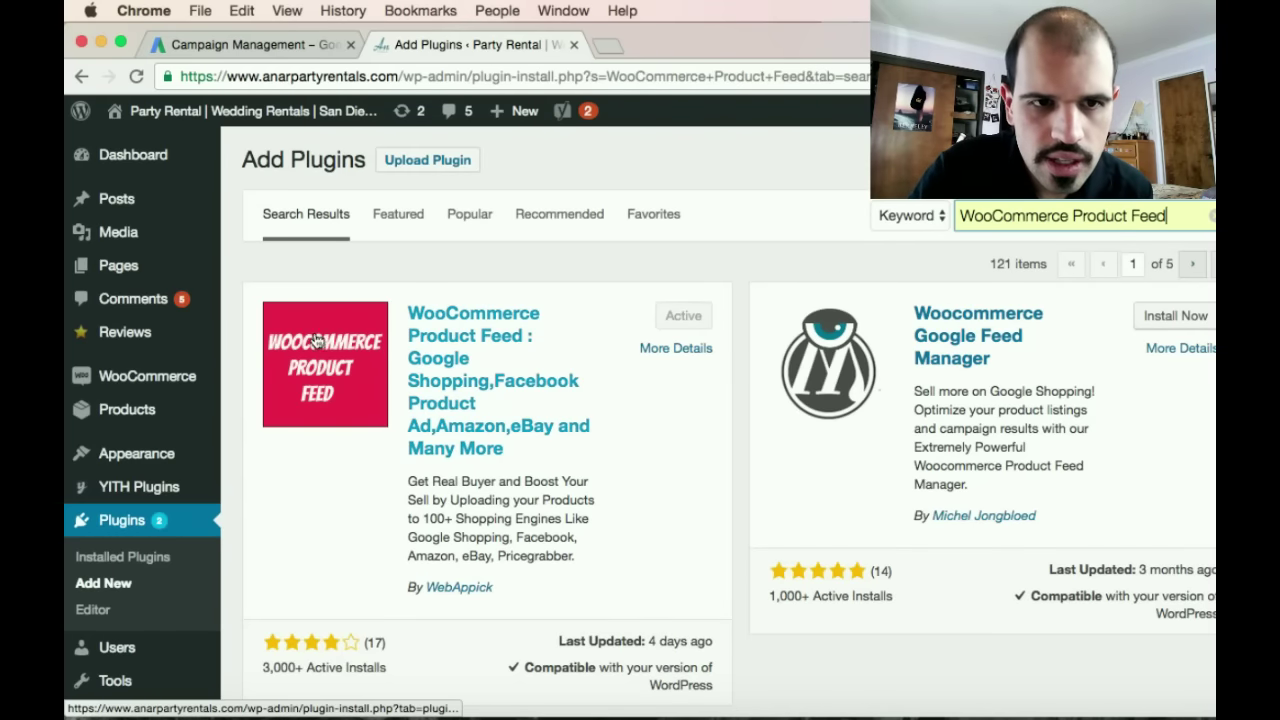
pyautogui.click(340, 410)
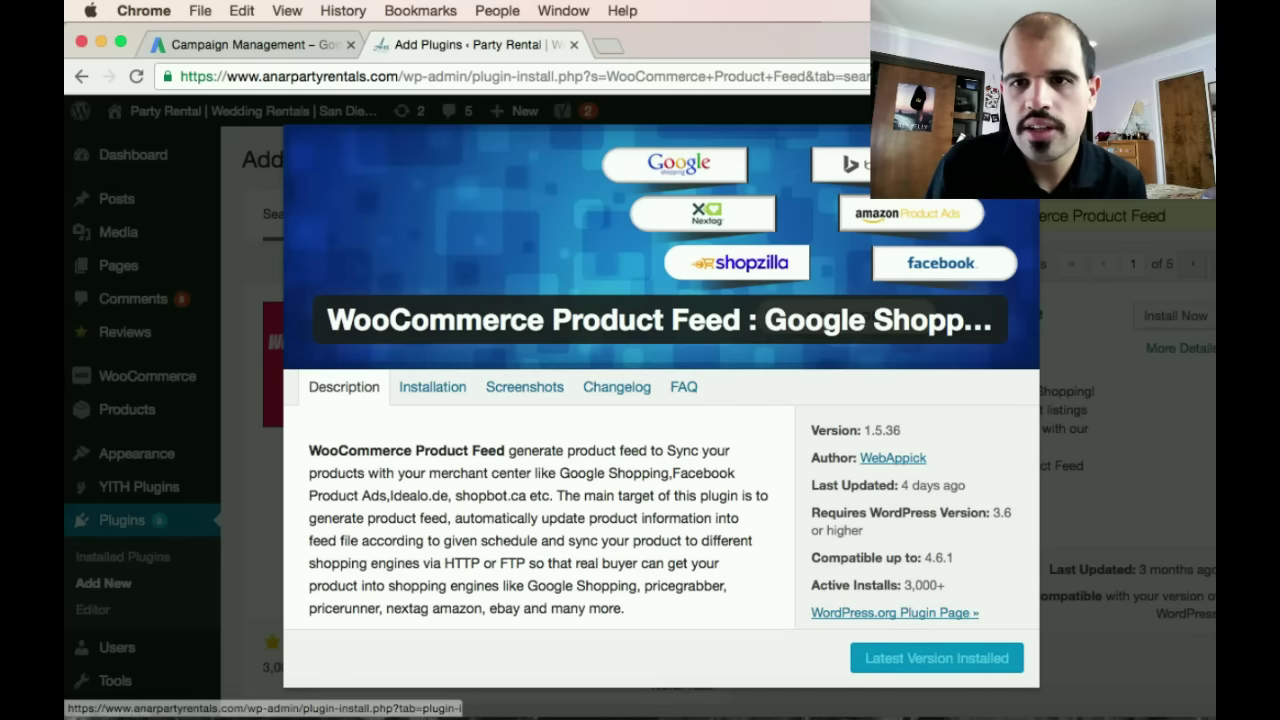
pyautogui.press('Escape')
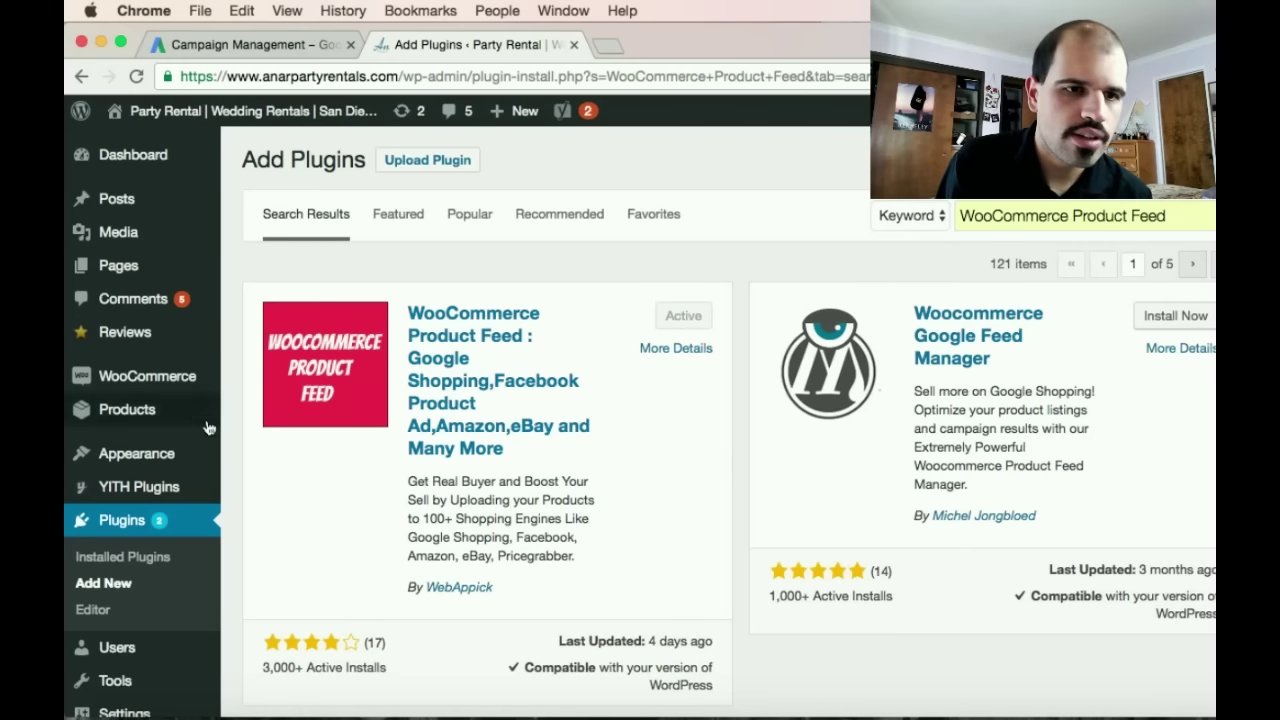
# Step: Open the Make Feed page of the Woo Feed plugin to start a new product feed
pyautogui.moveTo(177, 486)
pyautogui.scroll(-5, 224, 511)
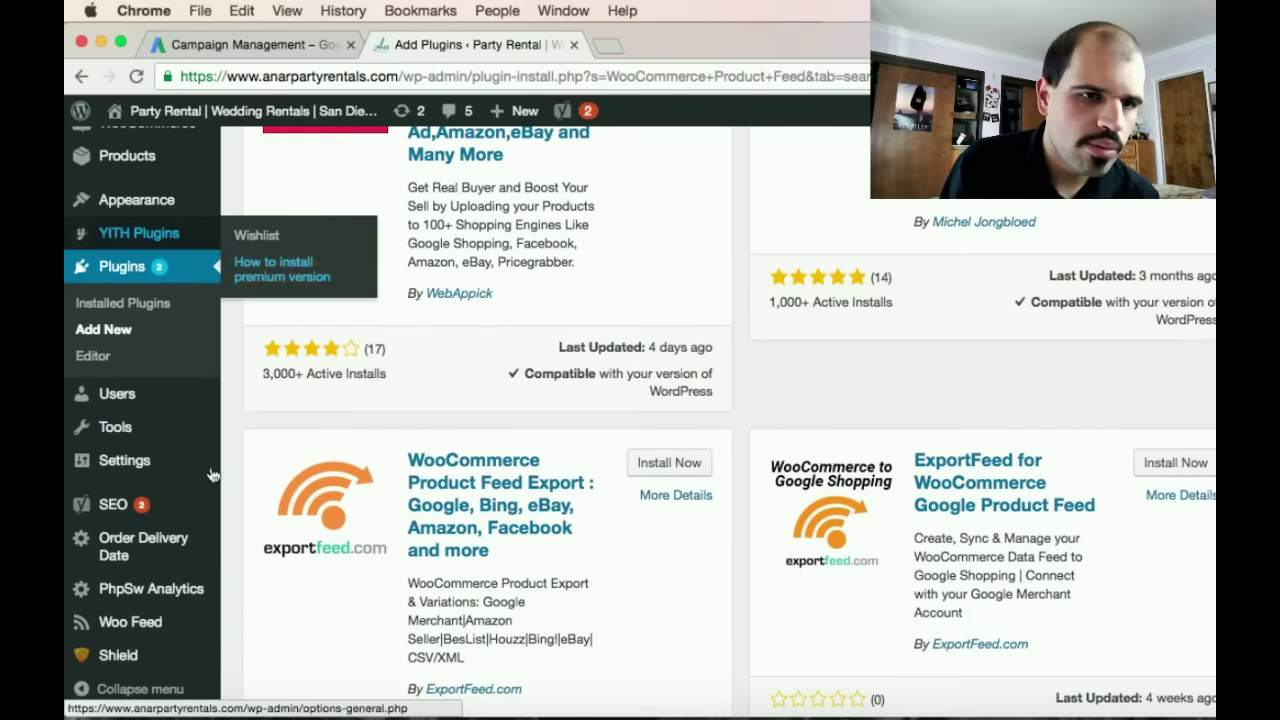
pyautogui.moveTo(183, 407)
pyautogui.click(163, 214)
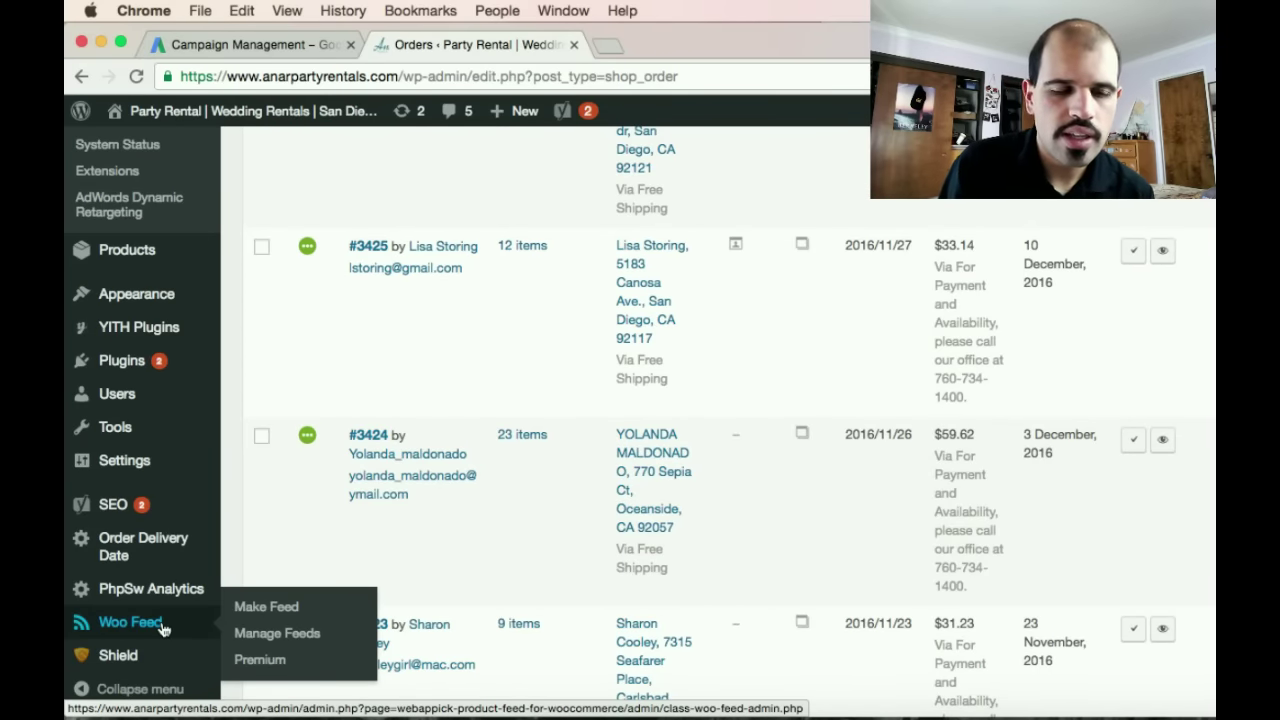
pyautogui.click(262, 607)
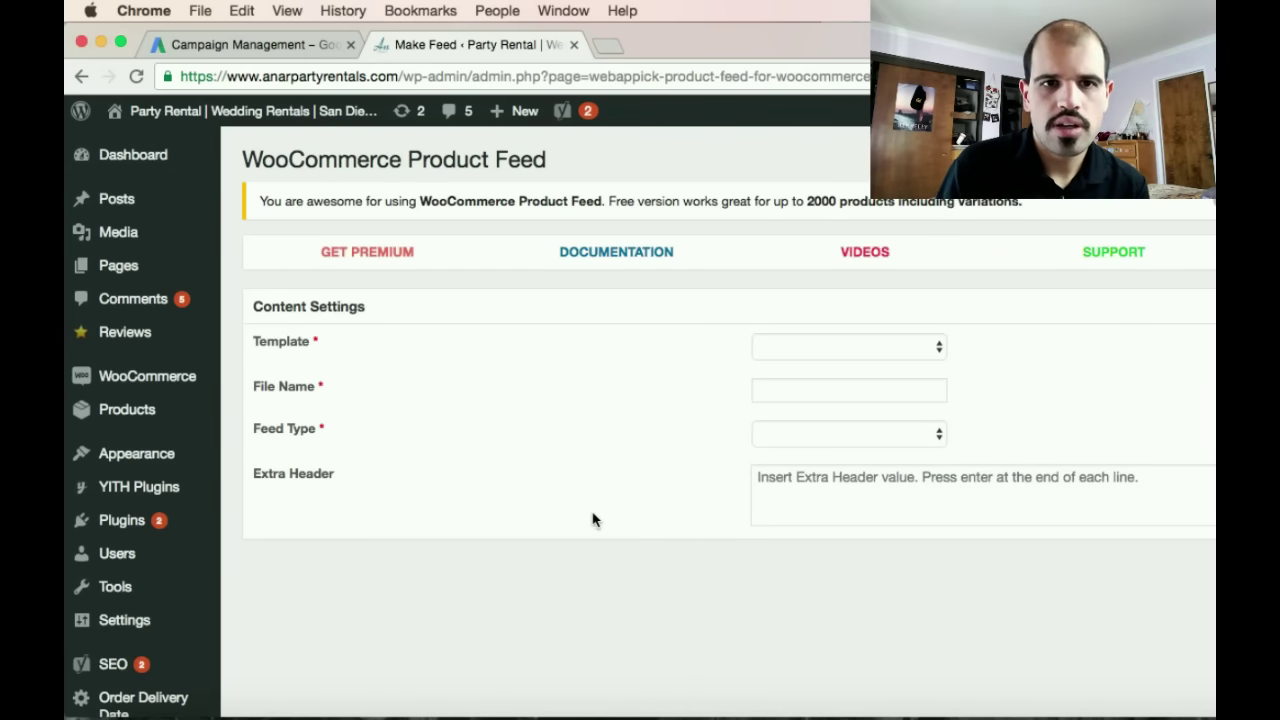
# Step: Choose Google Adwords as the template for the new product feed
pyautogui.scroll(-5, 800, 465)
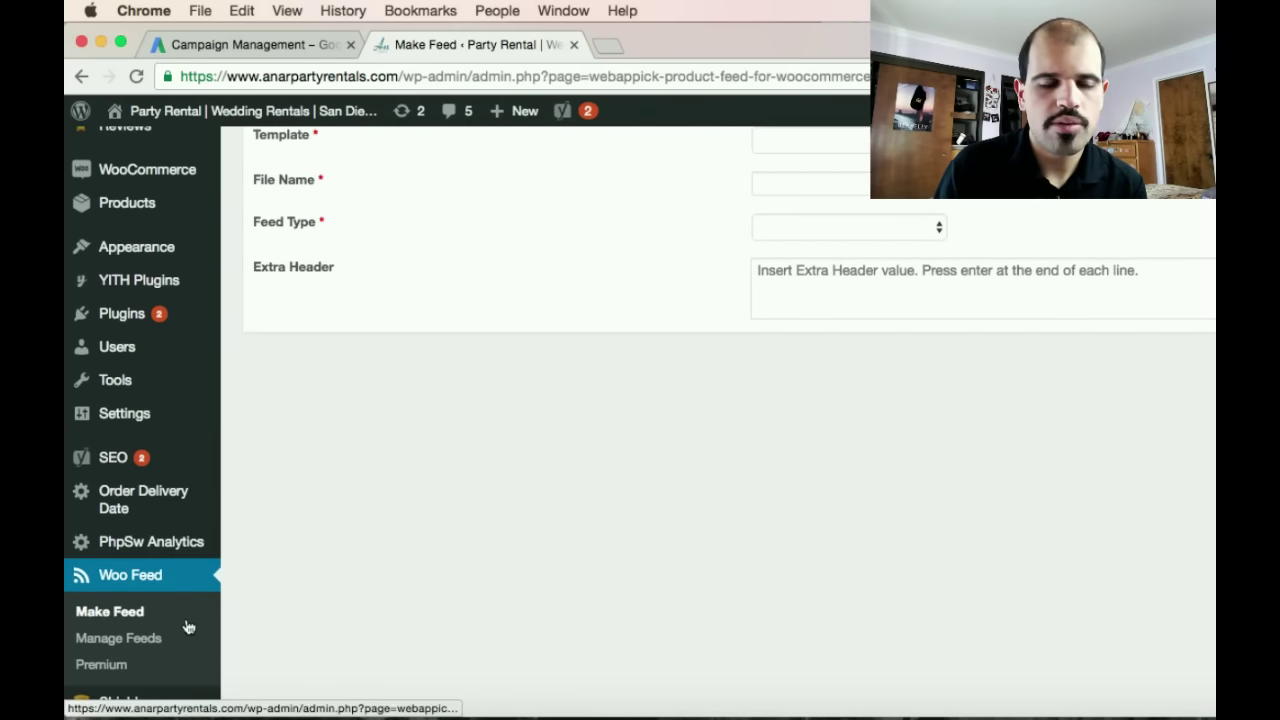
pyautogui.scroll(5, 780, 500)
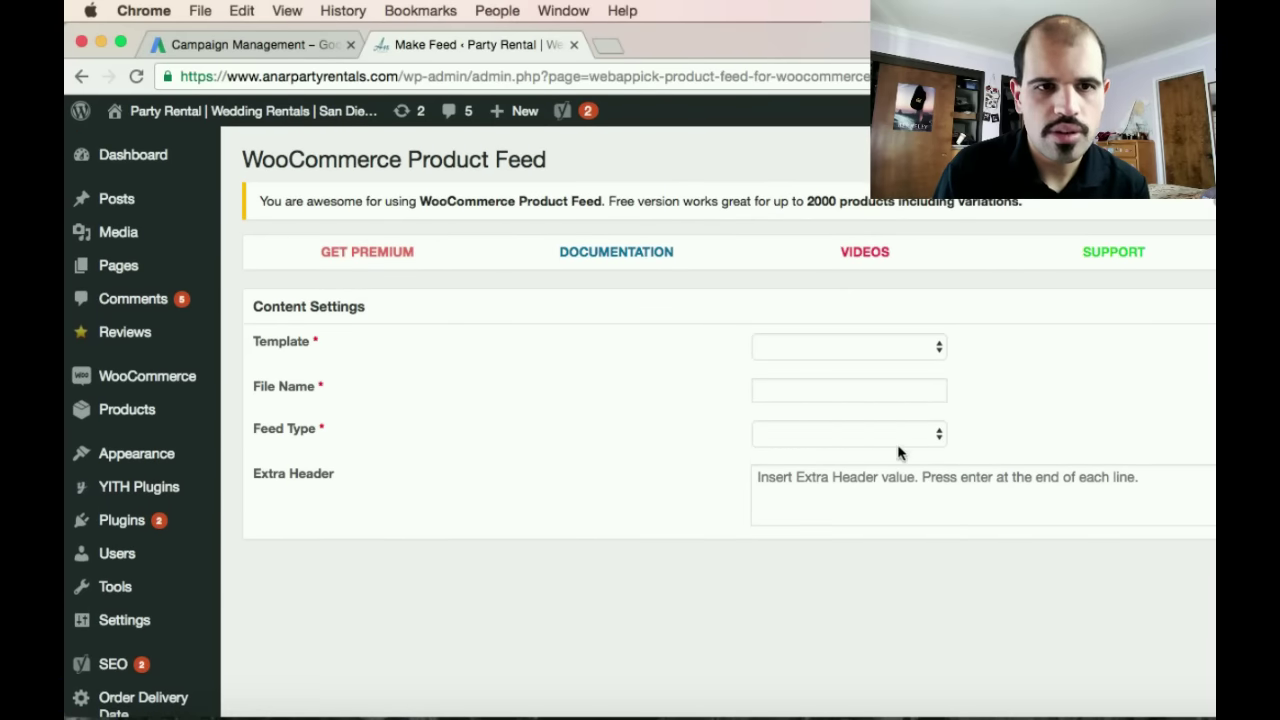
pyautogui.click(939, 350)
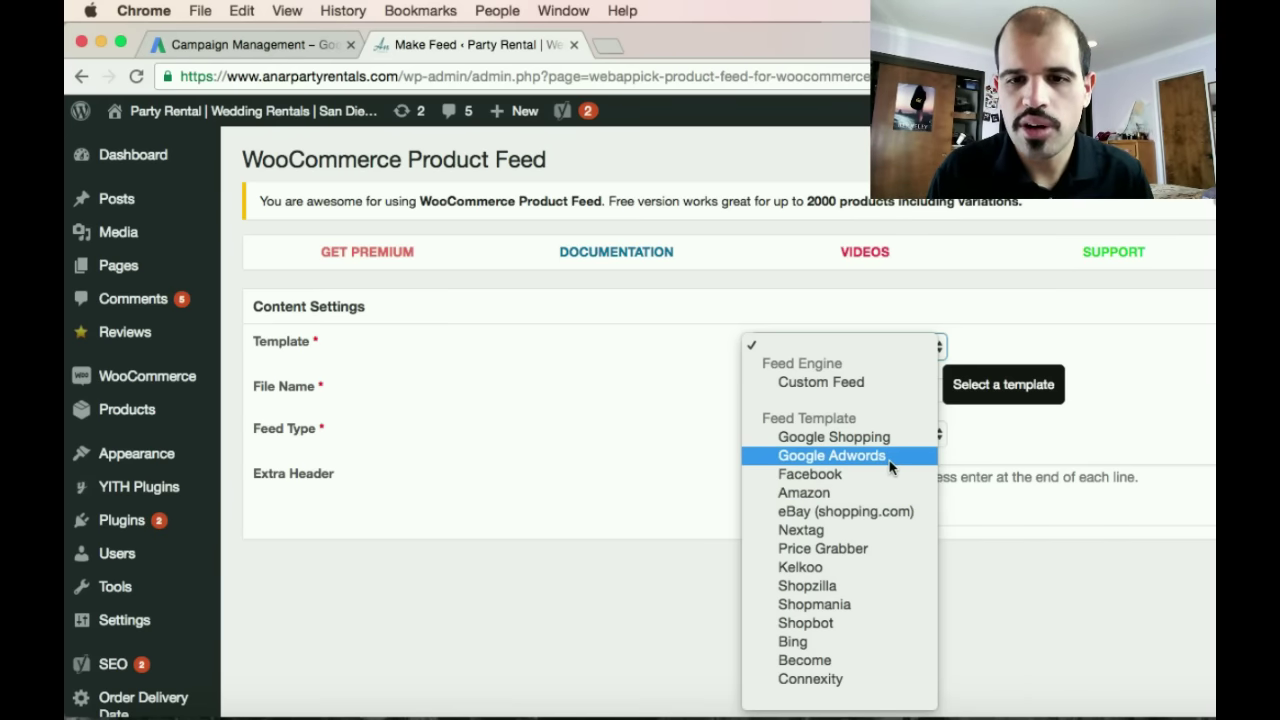
pyautogui.click(890, 466)
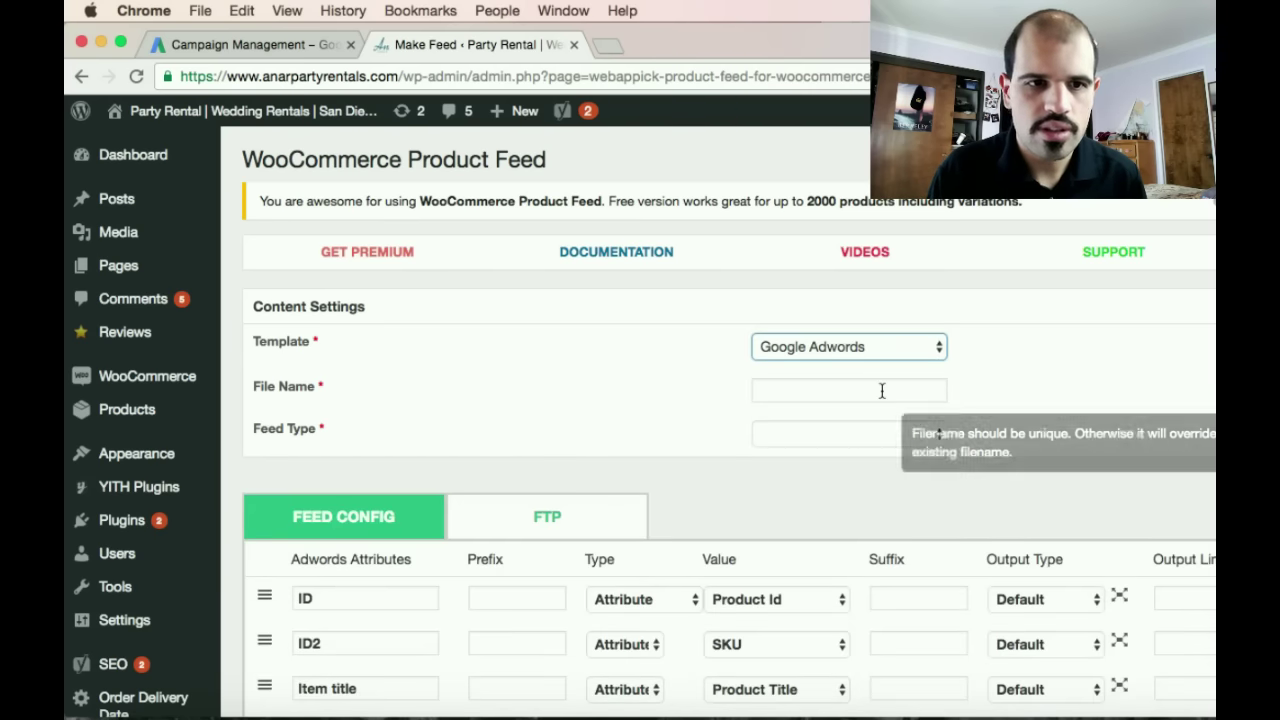
# Step: Name the feed file AdWords Remarketing and set its feed type to CSV
pyautogui.click(882, 390)
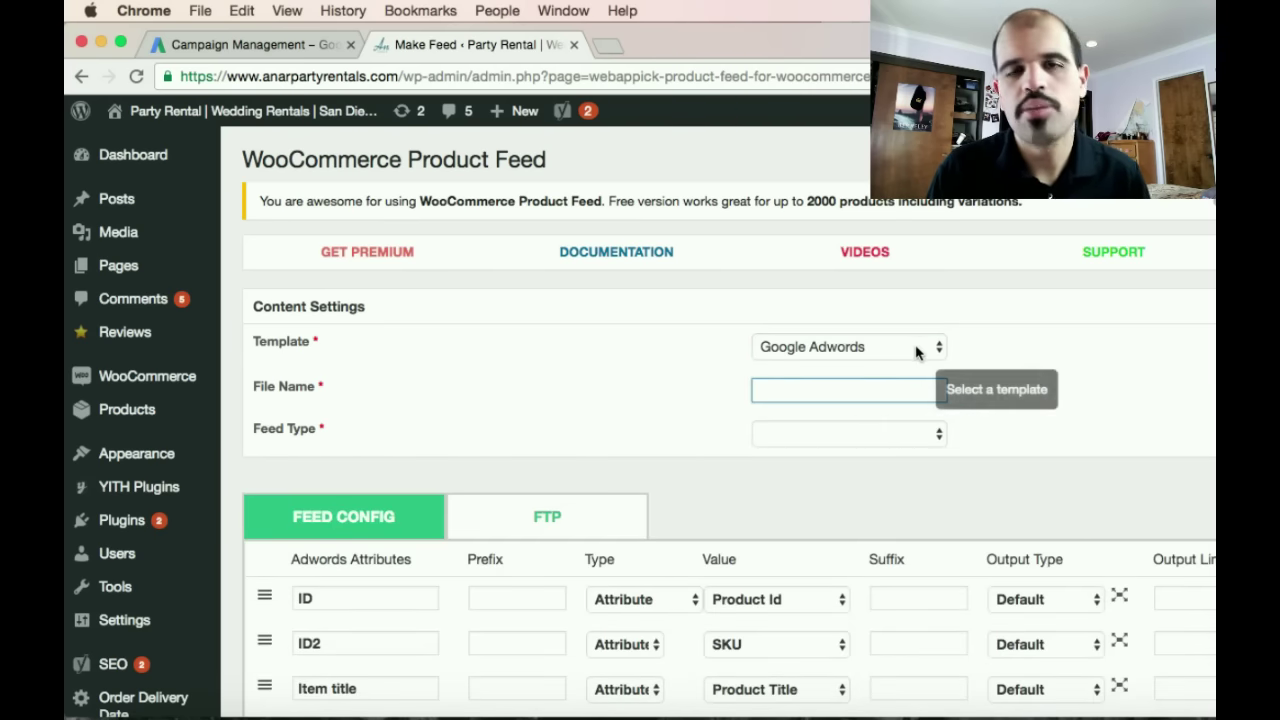
pyautogui.write('AdWords Remarketing')
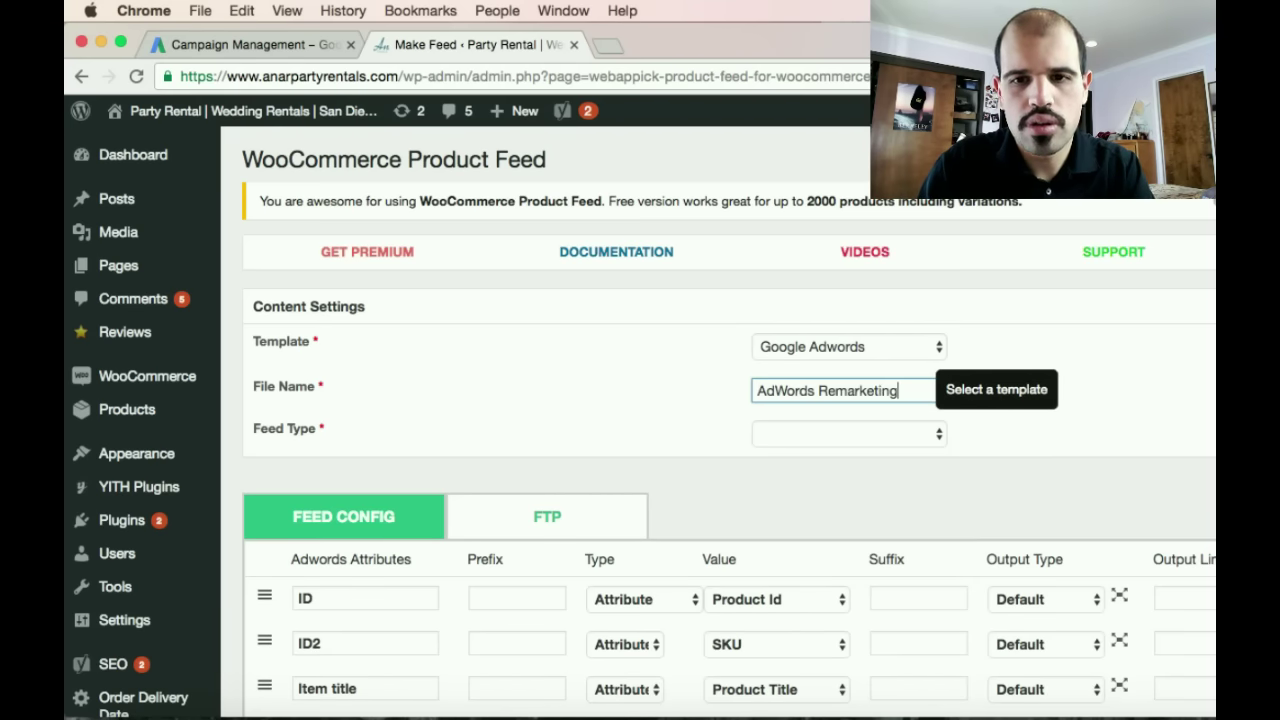
pyautogui.click(1050, 443)
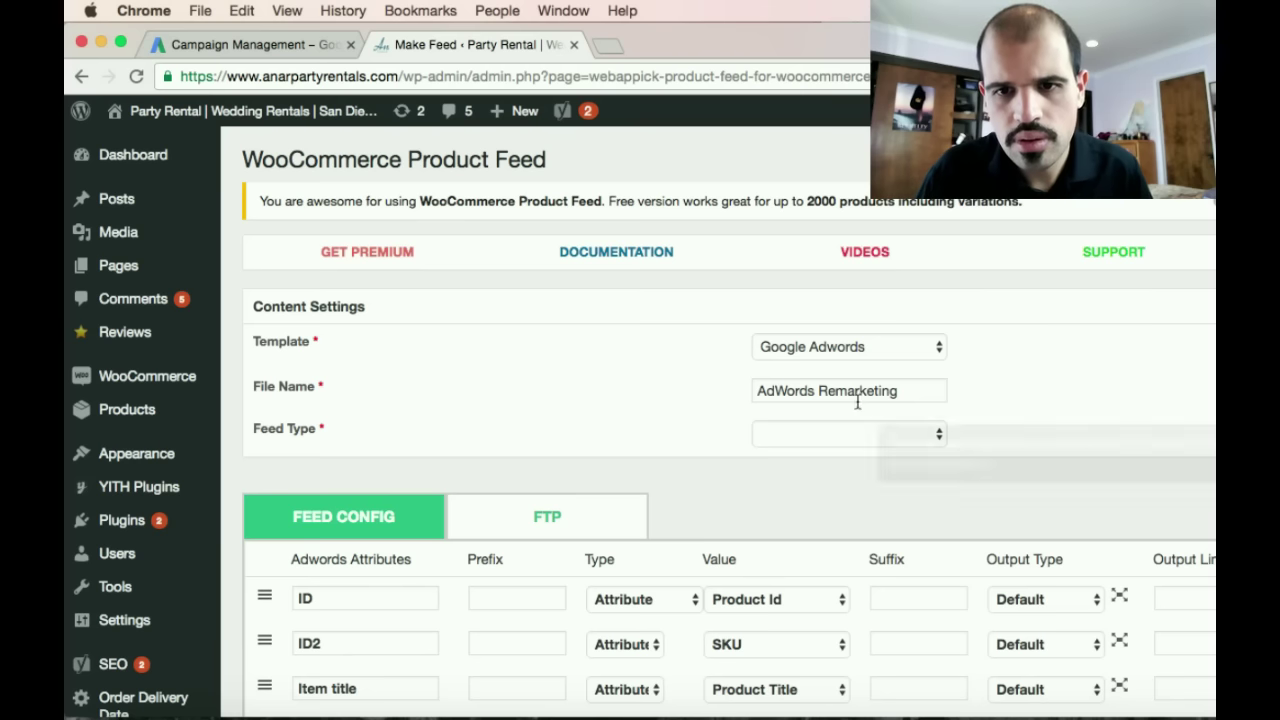
pyautogui.click(938, 442)
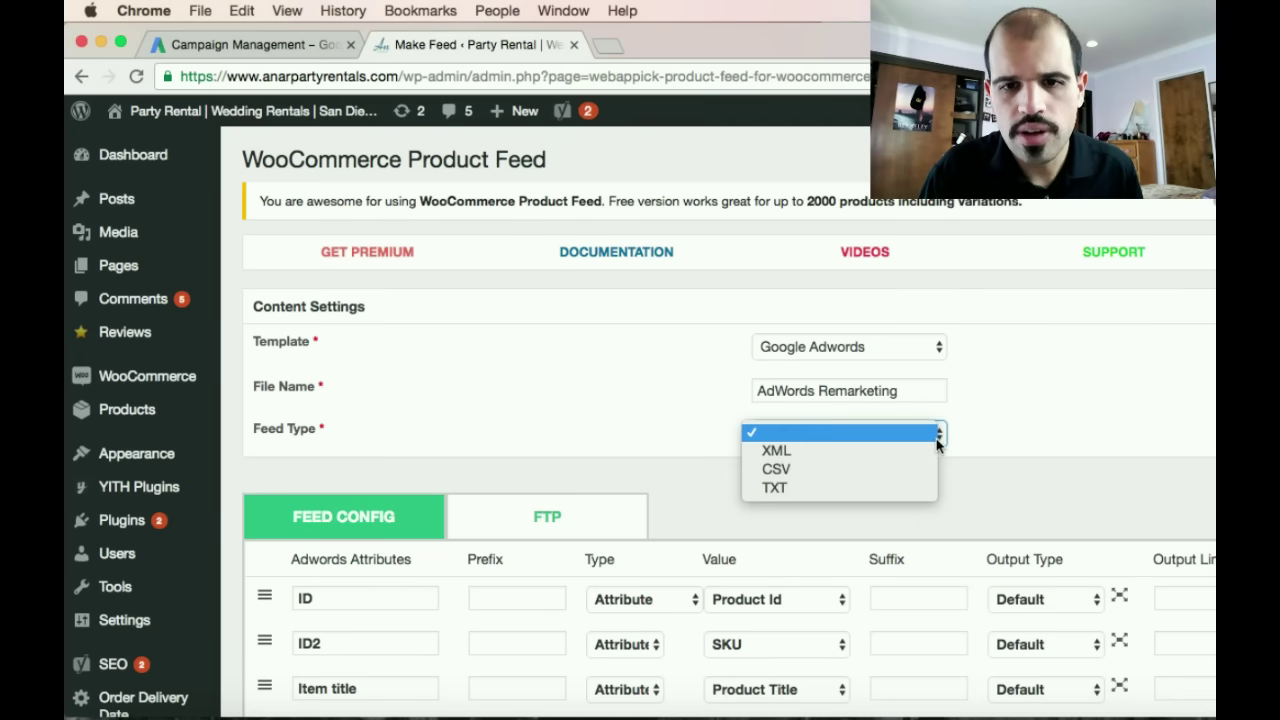
pyautogui.click(907, 468)
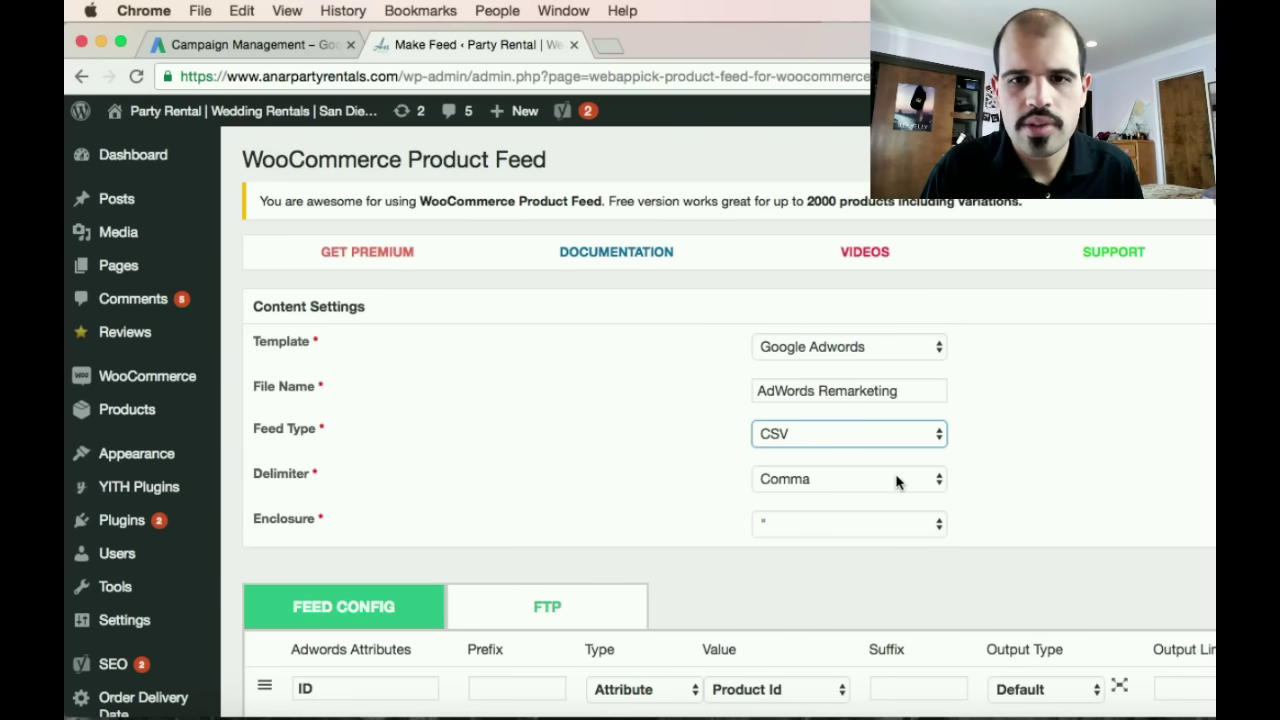
# Step: Review the delimiter and enclosure settings and the mapping of AdWords attributes to product values in the feed configuration
pyautogui.scroll(-1, 950, 502)
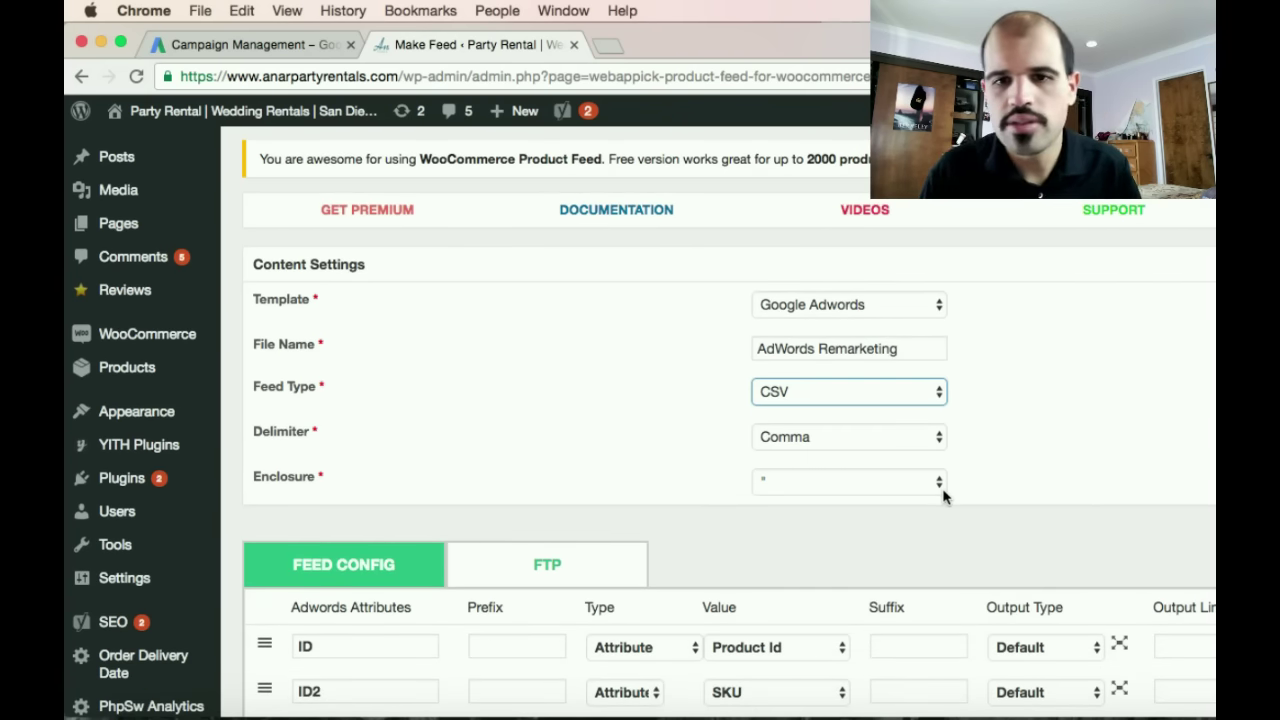
pyautogui.scroll(-2, 943, 495)
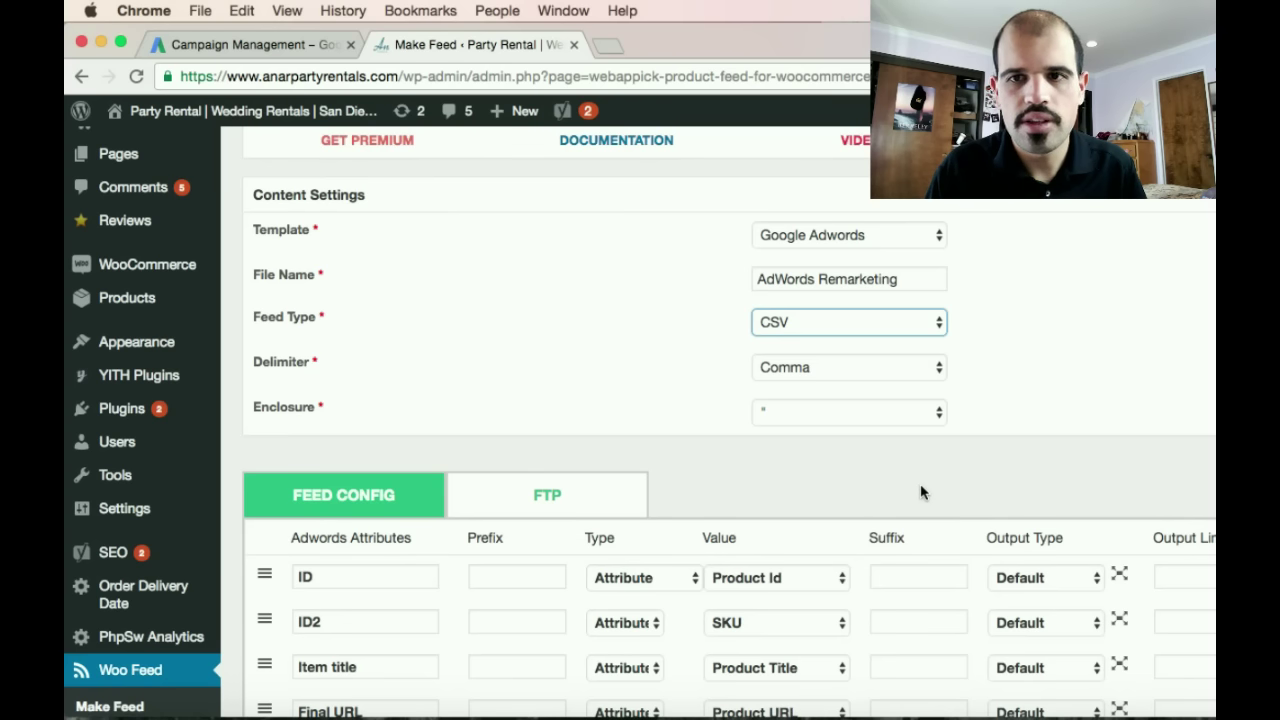
pyautogui.scroll(-6, 920, 485)
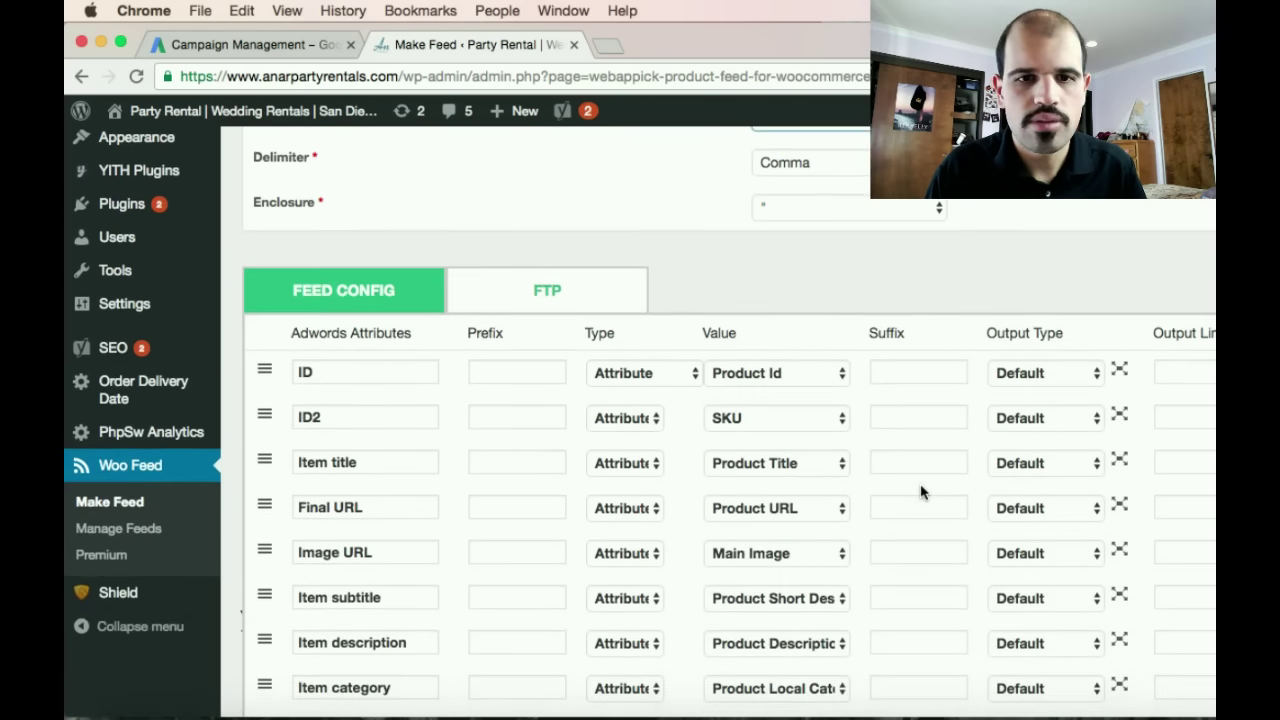
pyautogui.scroll(-2, 920, 490)
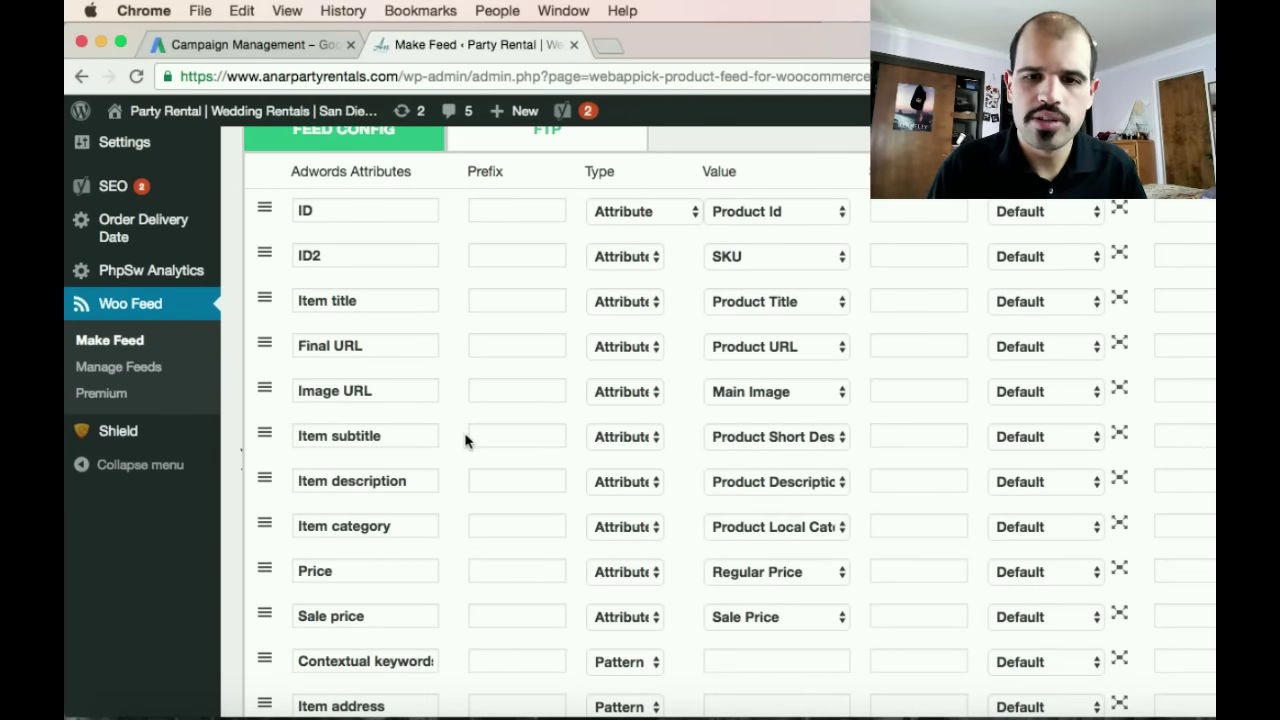
pyautogui.scroll(-1, 466, 437)
pyautogui.scroll(10, 466, 437)
pyautogui.click(935, 282)
pyautogui.click(1055, 277)
pyautogui.scroll(-10, 975, 306)
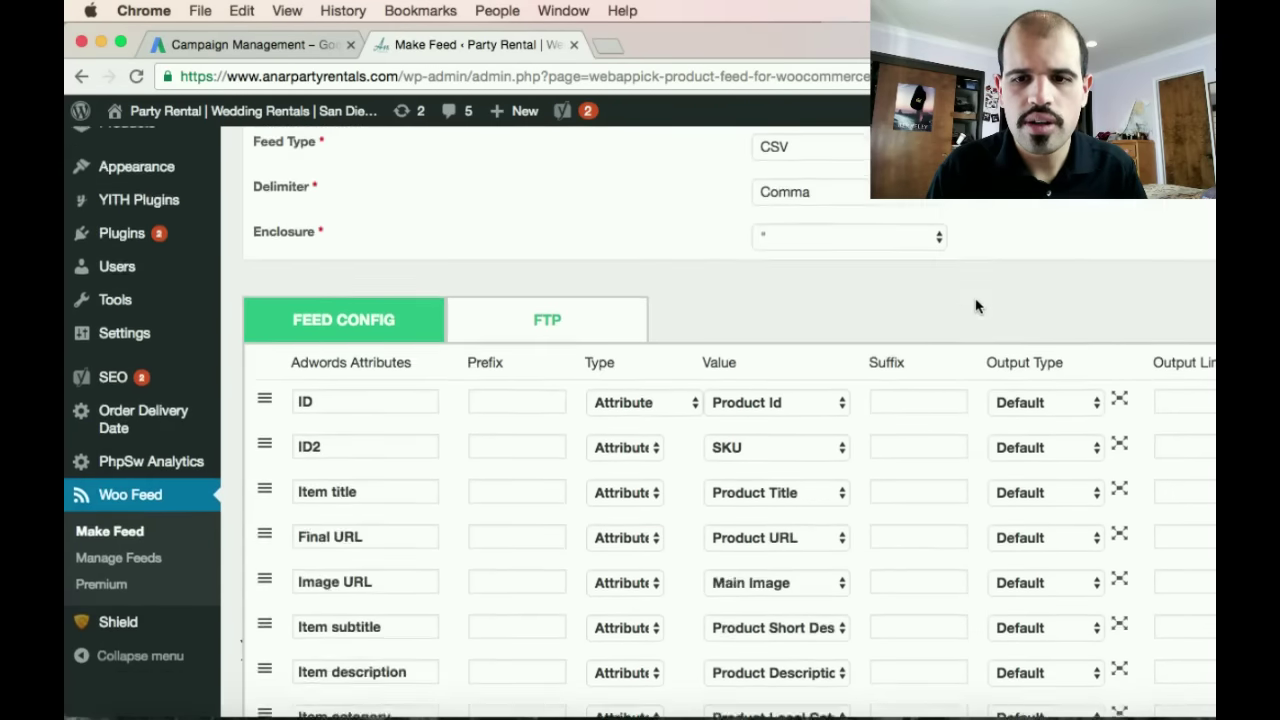
pyautogui.scroll(-2, 821, 393)
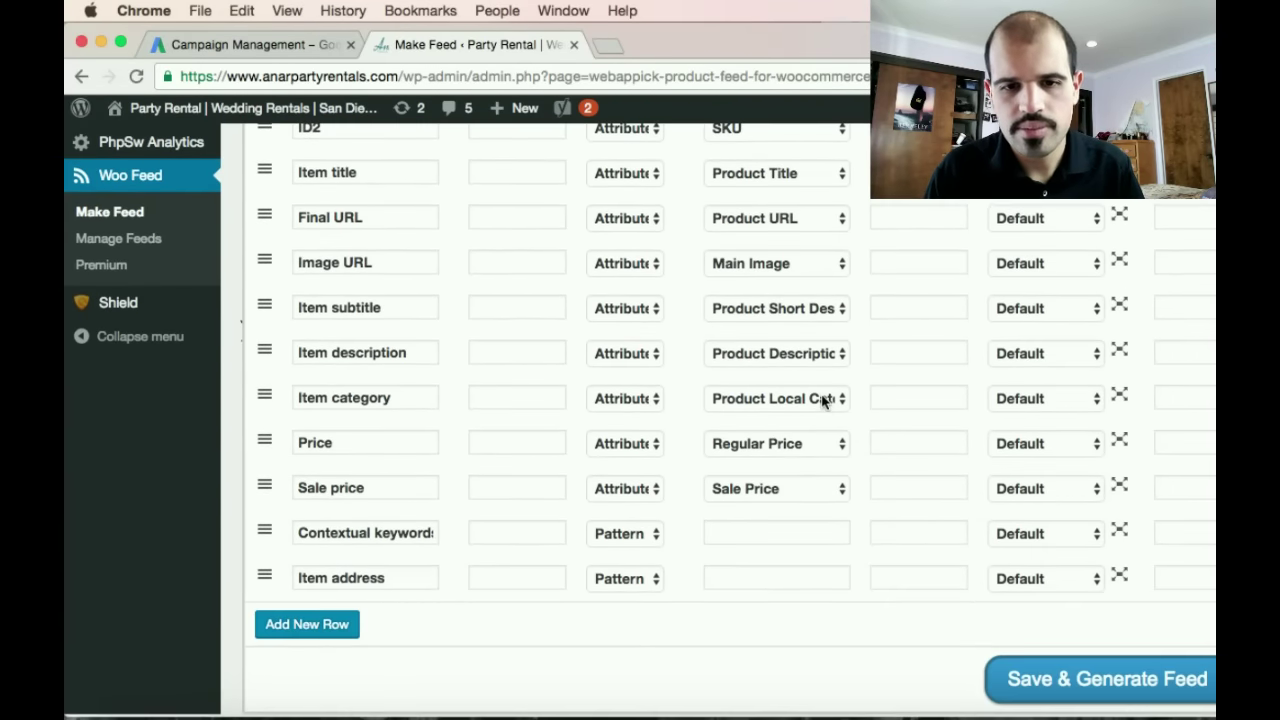
pyautogui.scroll(1, 451, 409)
pyautogui.scroll(-1, 451, 409)
# Step: Save and generate the AdWords Remarketing feed, then check its entry in the list of managed feeds
pyautogui.click(1114, 697)
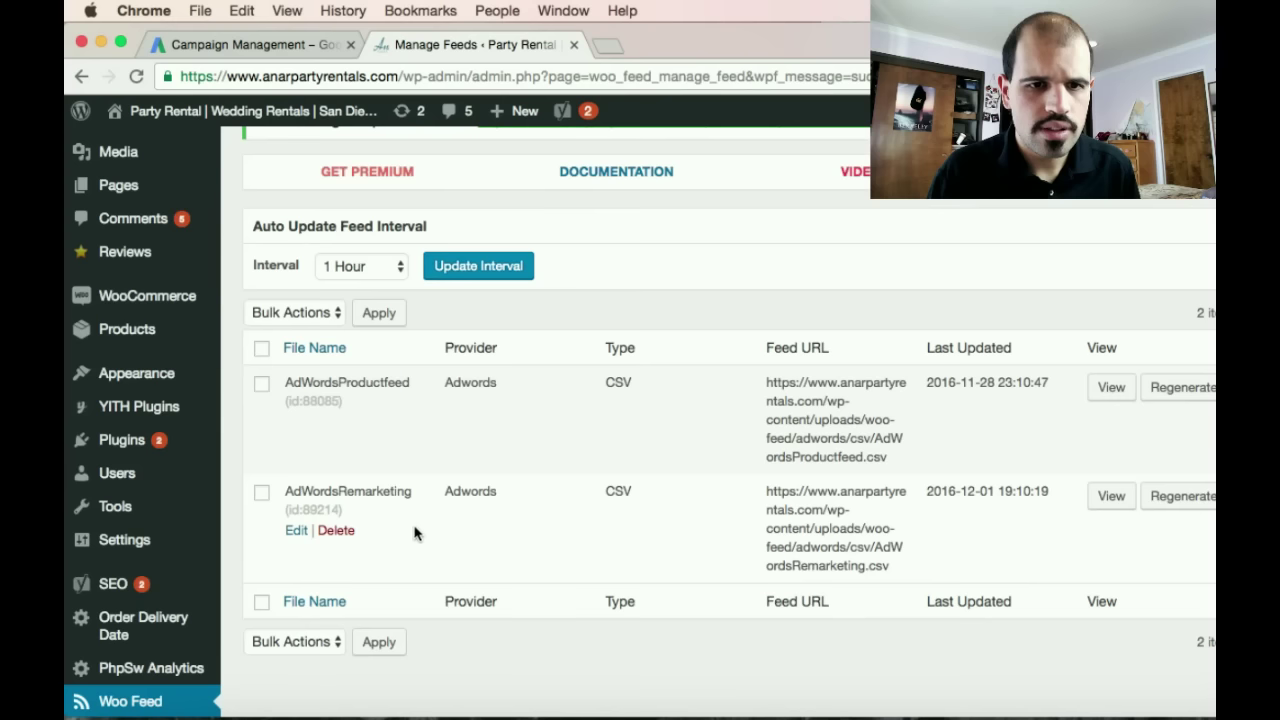
pyautogui.moveTo(386, 492); pyautogui.dragTo(491, 494)
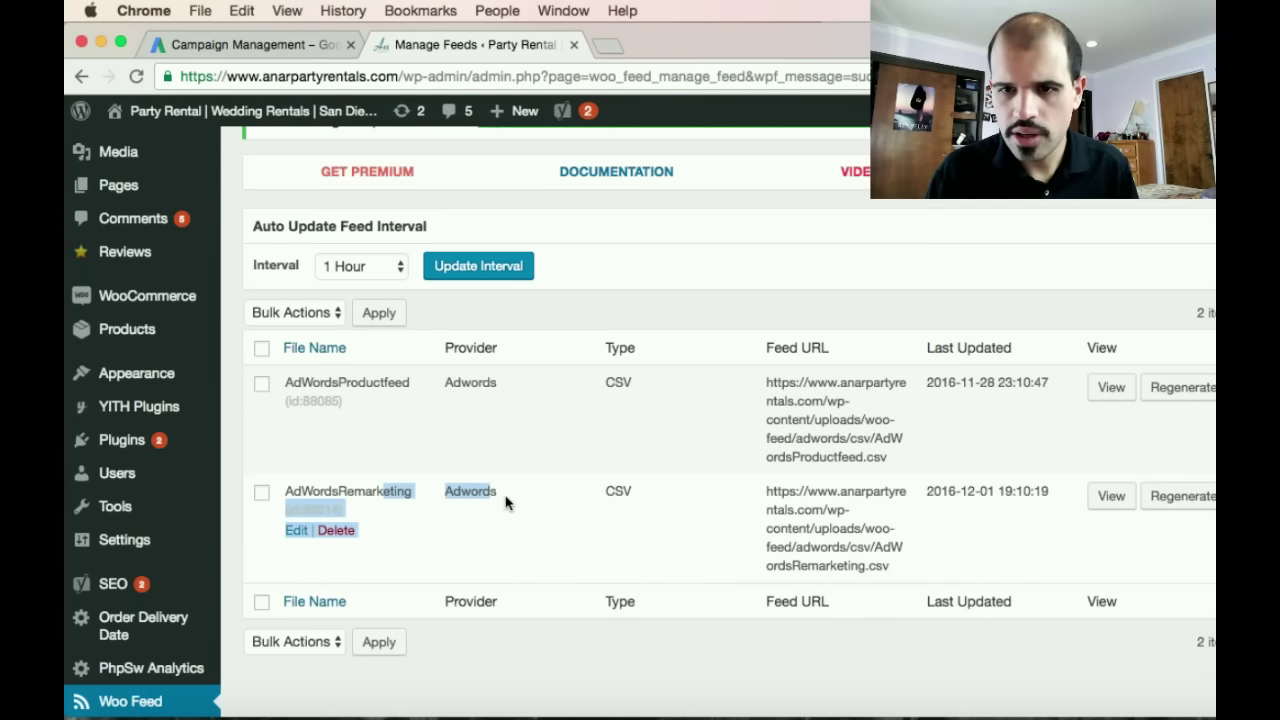
pyautogui.click(508, 502)
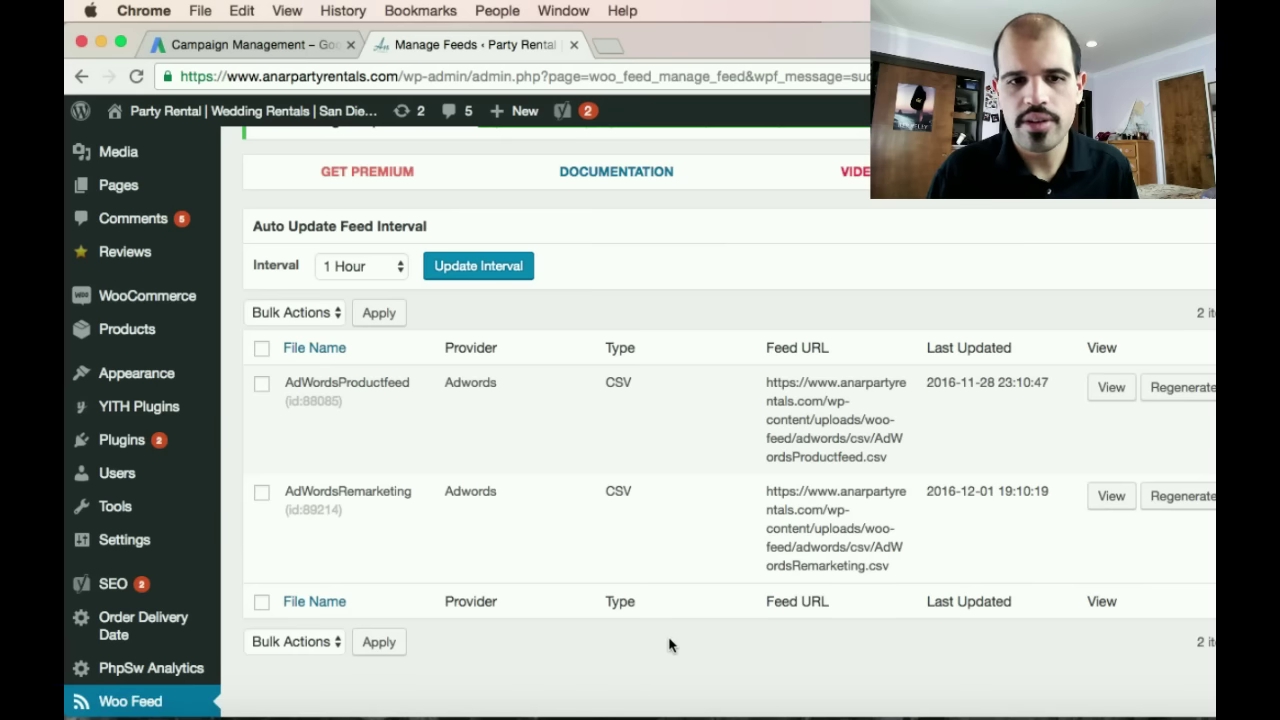
pyautogui.moveTo(769, 500); pyautogui.dragTo(866, 582)
pyautogui.click(852, 555)
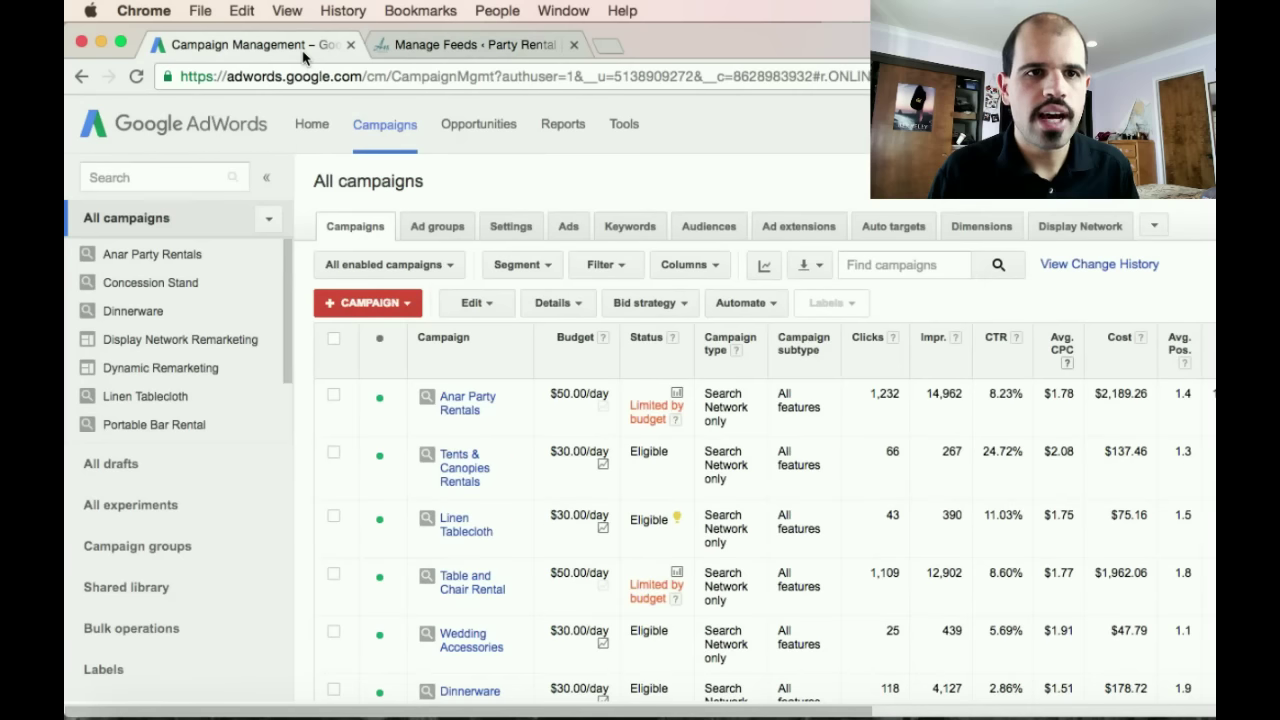
# Step: Switch to Google AdWords and open the Business data section of the Shared library
pyautogui.click(306, 46)
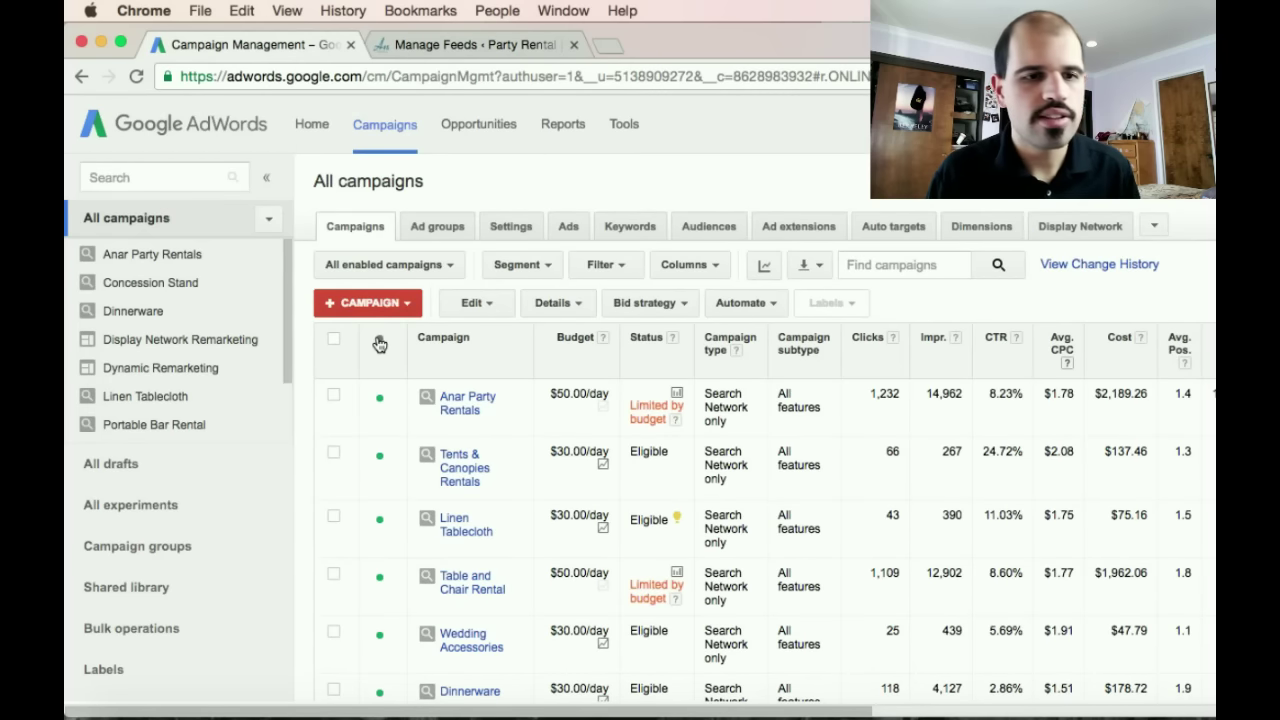
pyautogui.scroll(-2, 253, 370)
pyautogui.scroll(-1, 255, 372)
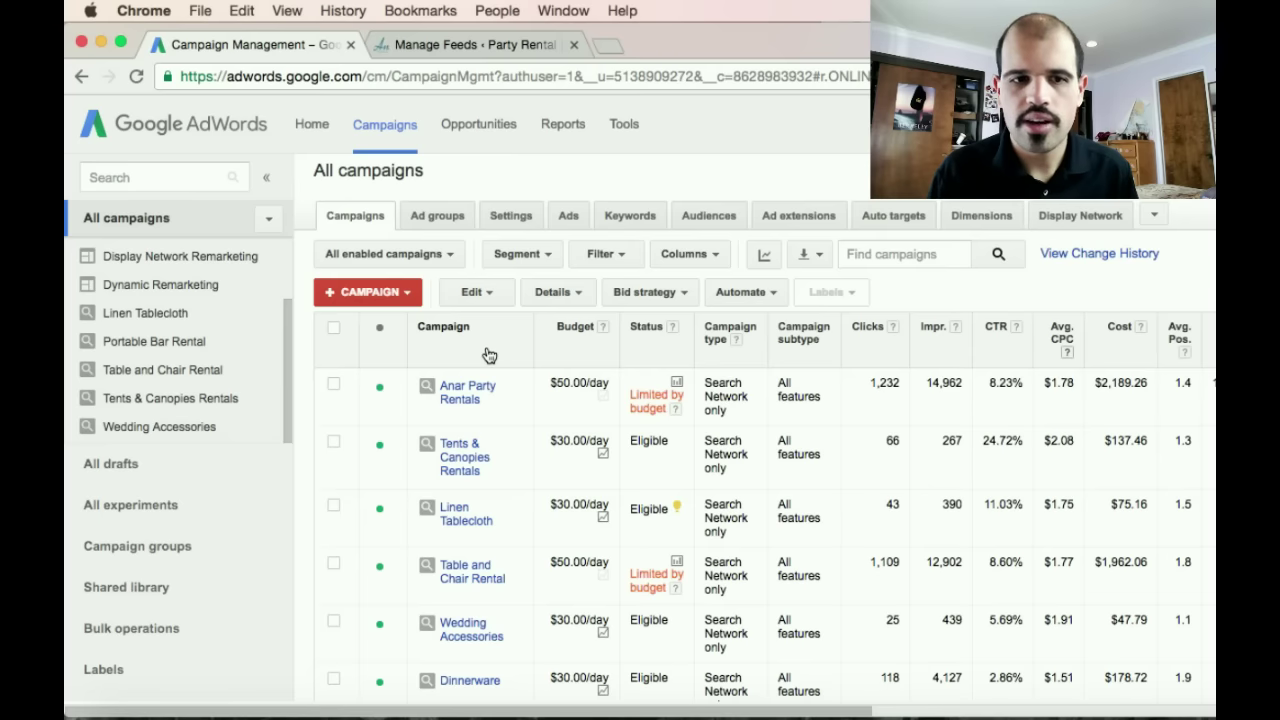
pyautogui.scroll(-3, 337, 457)
pyautogui.click(225, 594)
pyautogui.scroll(-5, 478, 483)
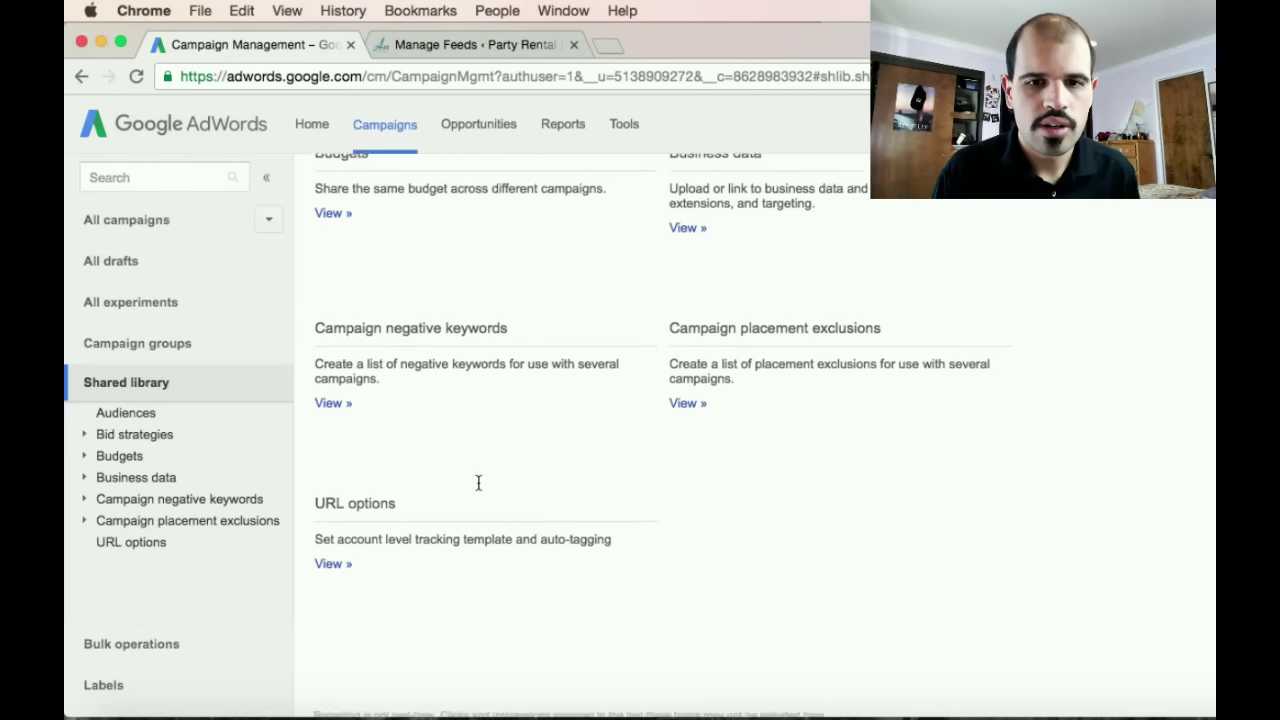
pyautogui.scroll(4, 478, 483)
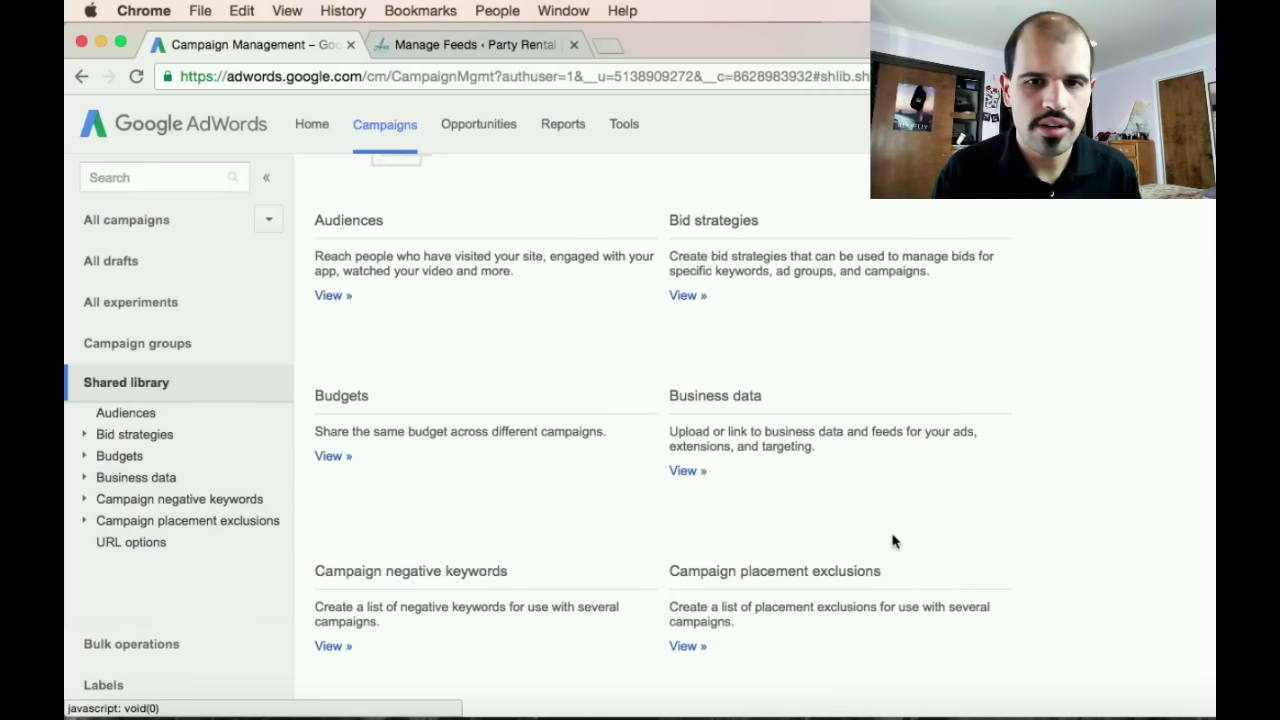
pyautogui.click(680, 472)
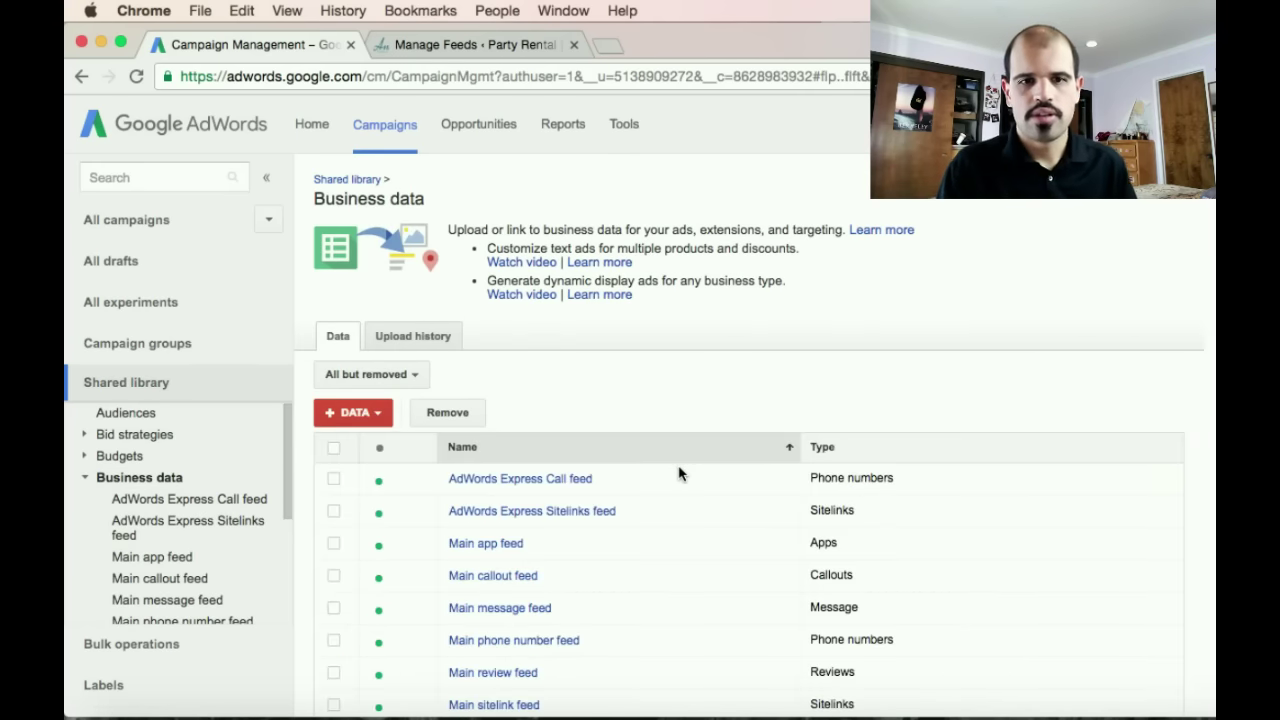
# Step: Start adding a new dynamic display ad feed of the Custom type to the business data
pyautogui.scroll(-5, 583, 343)
pyautogui.scroll(2, 583, 343)
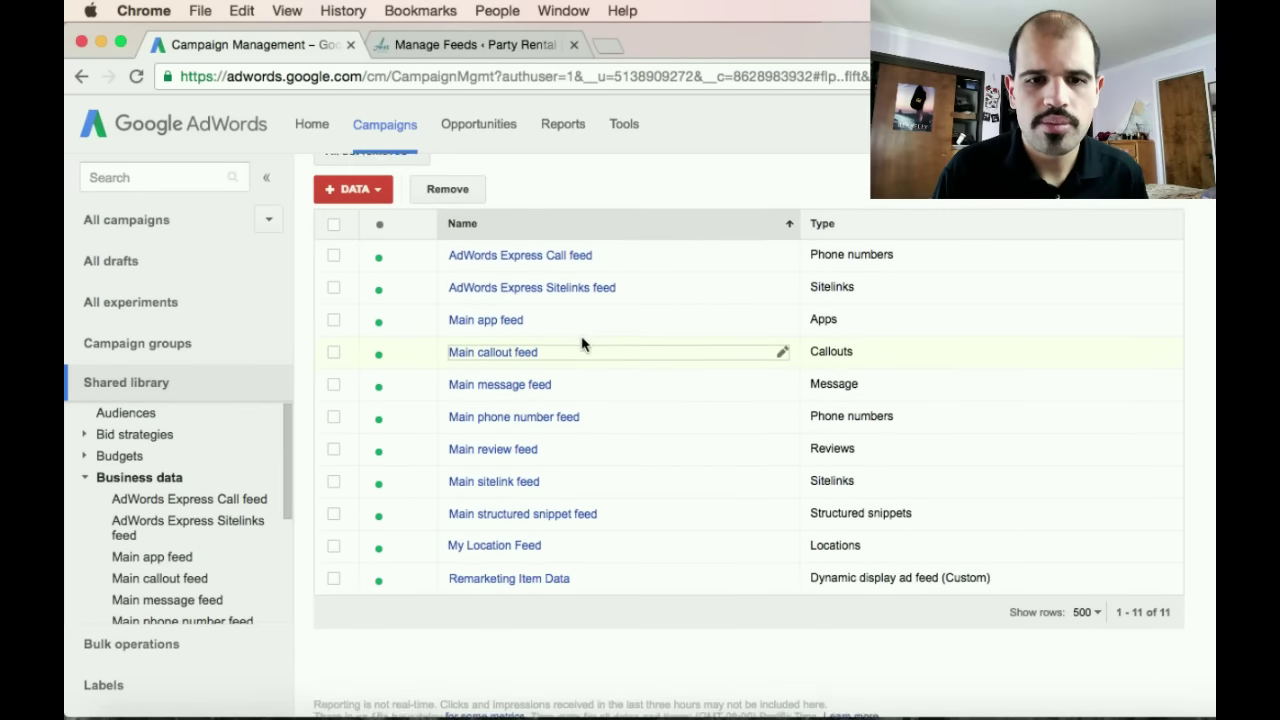
pyautogui.scroll(-2, 583, 343)
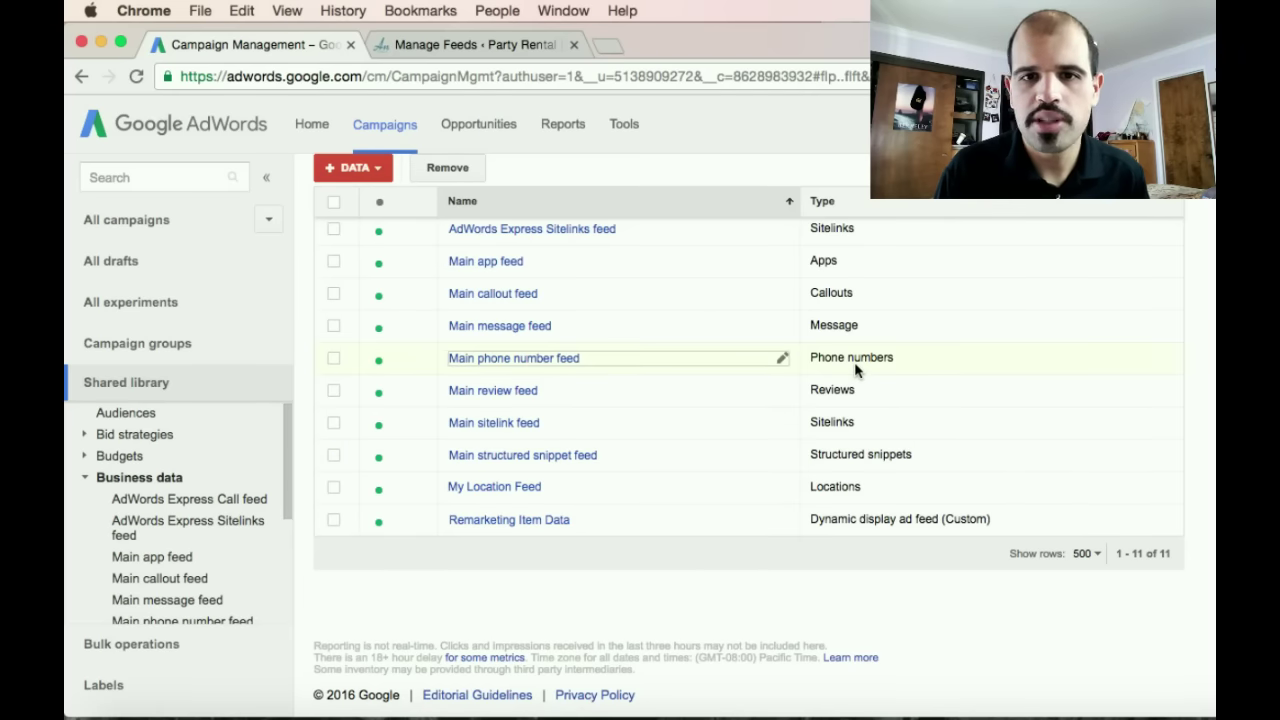
pyautogui.scroll(10, 855, 370)
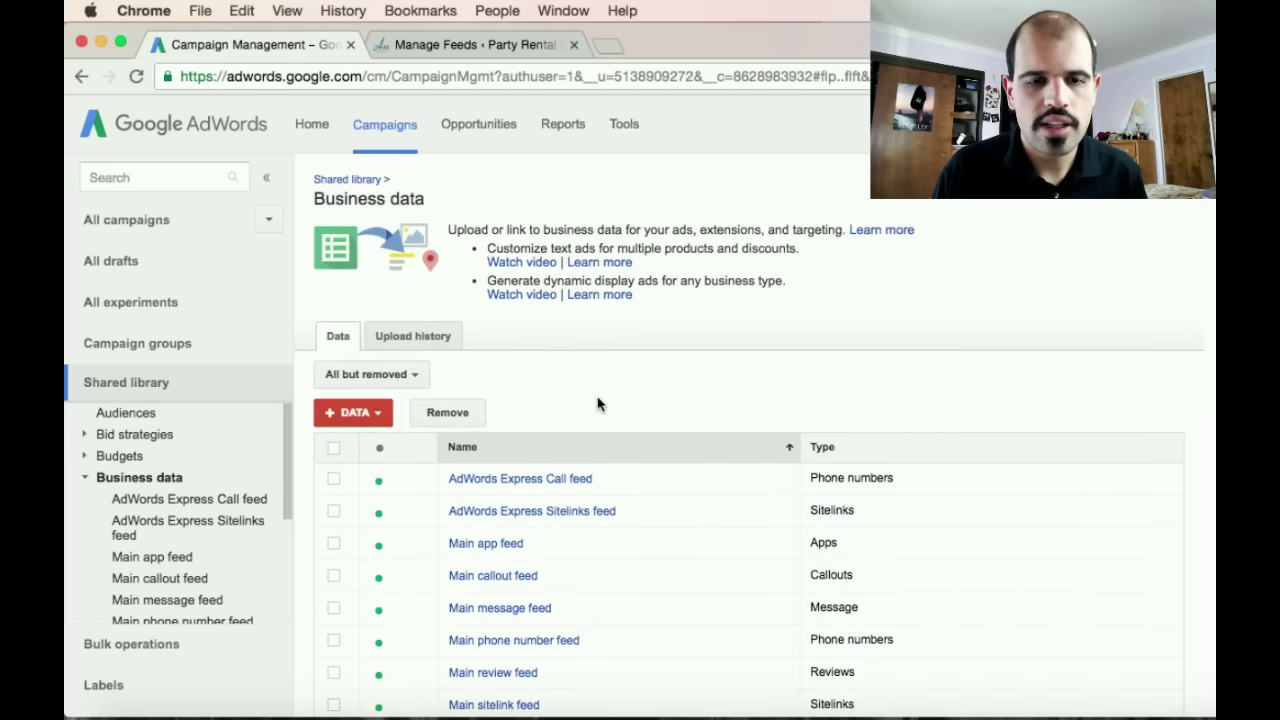
pyautogui.scroll(-5, 598, 403)
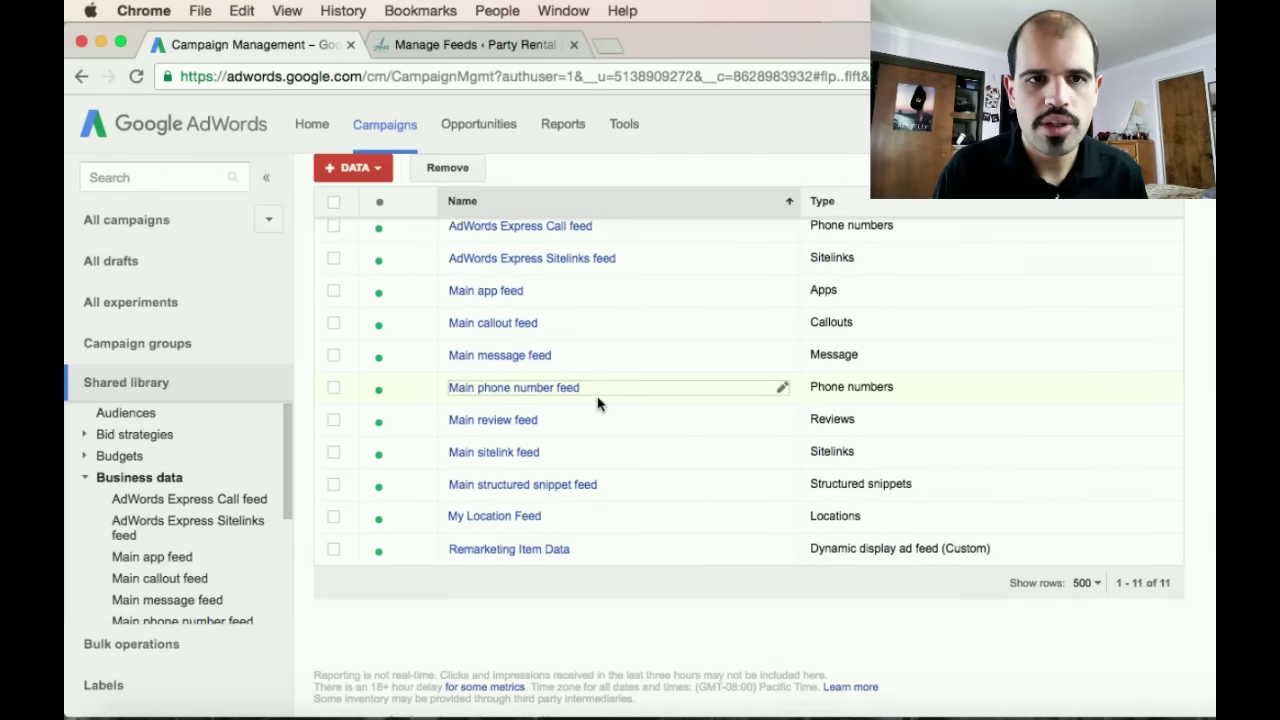
pyautogui.scroll(1, 560, 390)
pyautogui.click(330, 190)
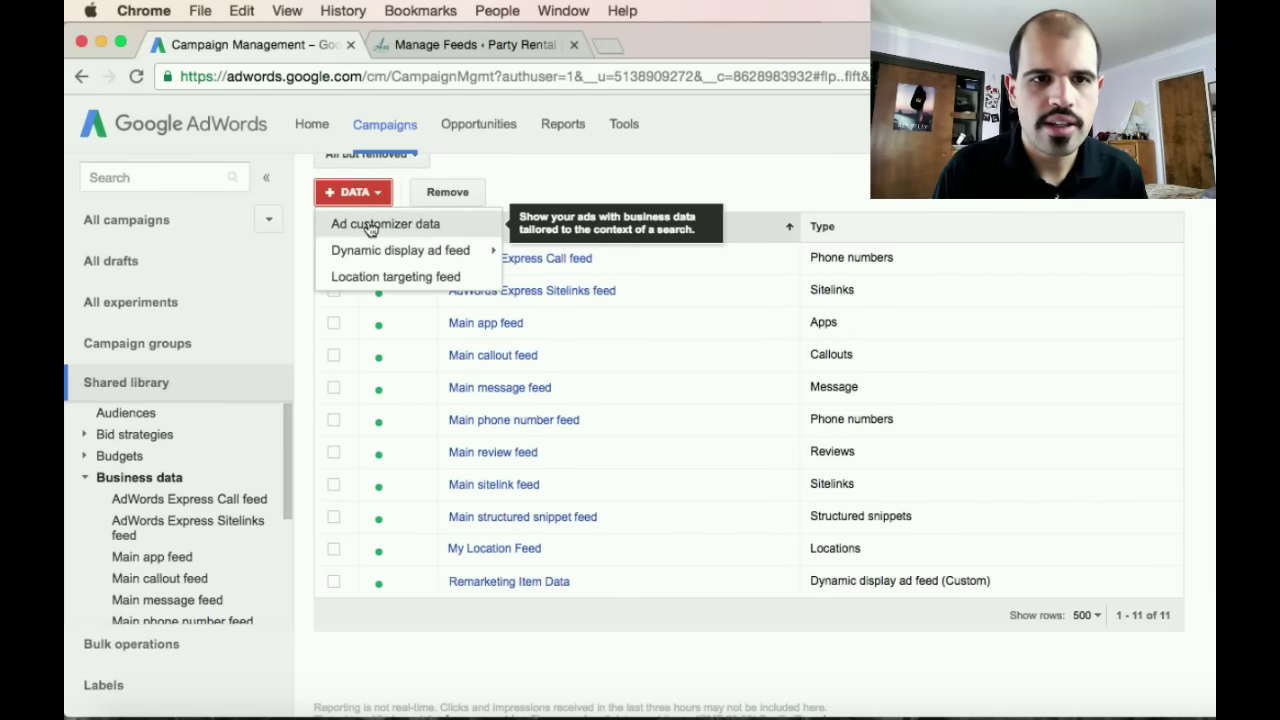
pyautogui.moveTo(376, 251)
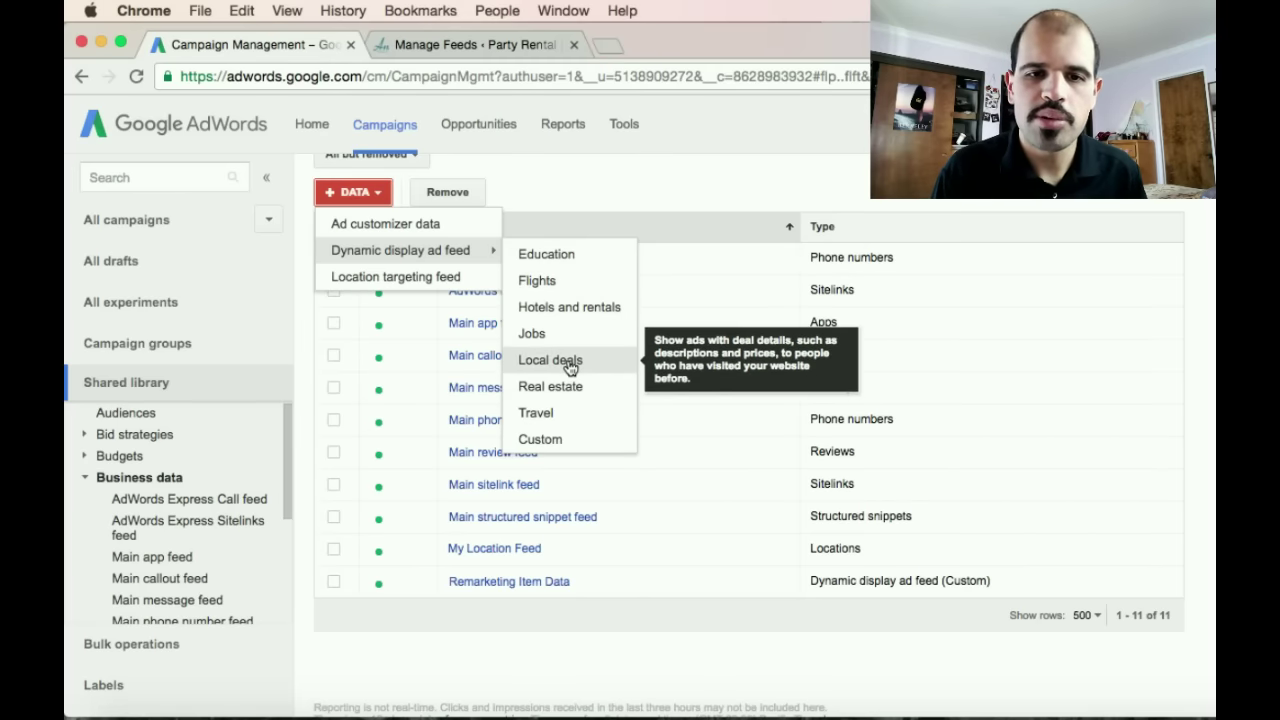
pyautogui.click(566, 450)
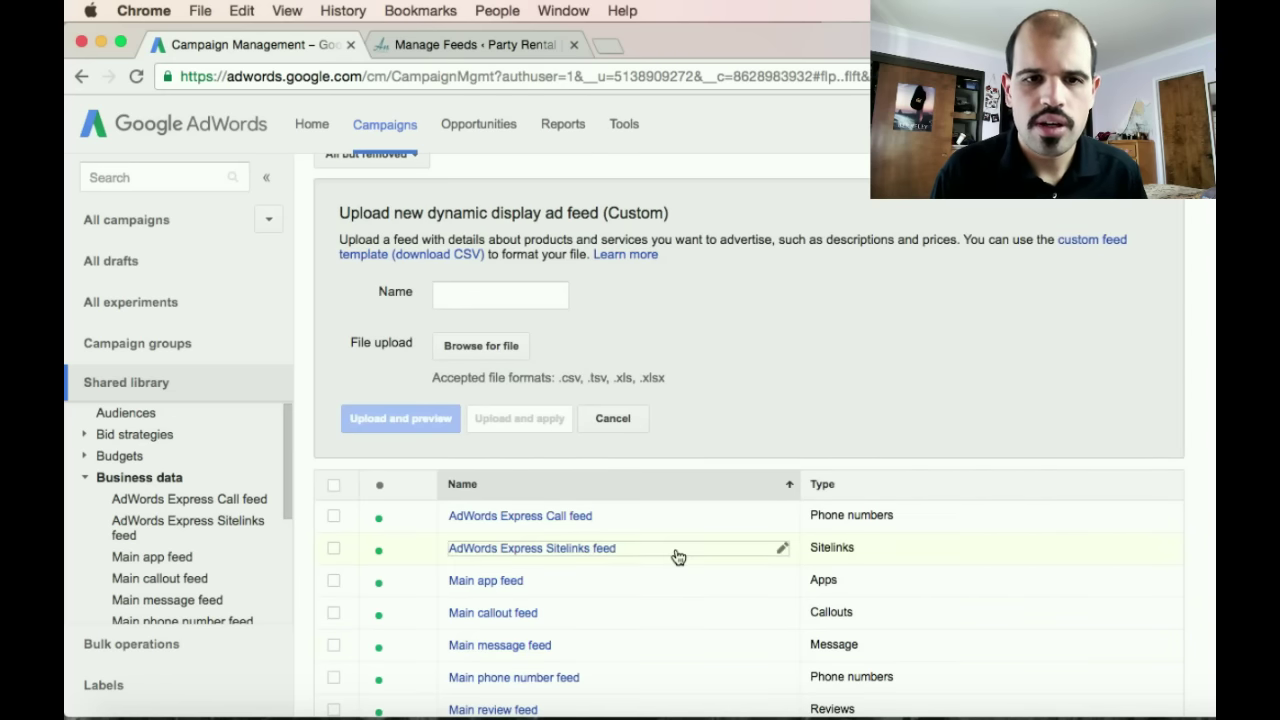
# Step: Name the new custom dynamic display ad feed Product Feed
pyautogui.scroll(-5, 677, 556)
pyautogui.scroll(5, 677, 556)
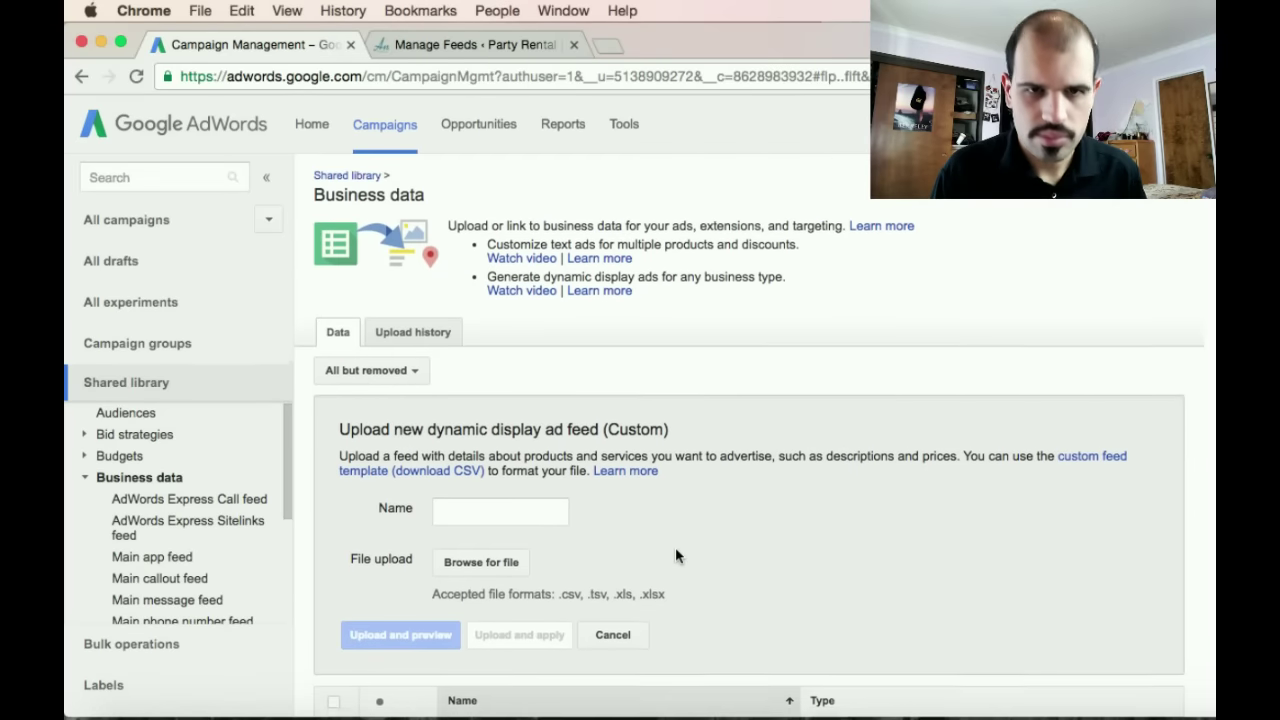
pyautogui.scroll(-3, 572, 500)
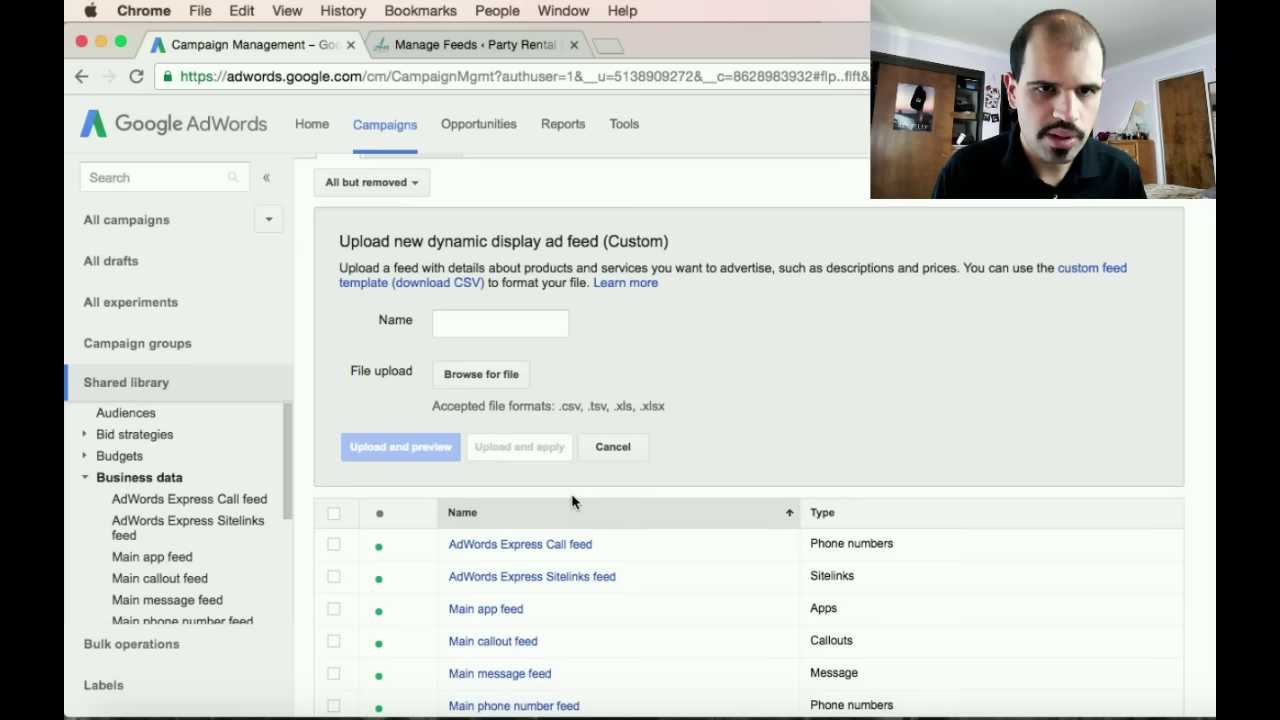
pyautogui.click(517, 324)
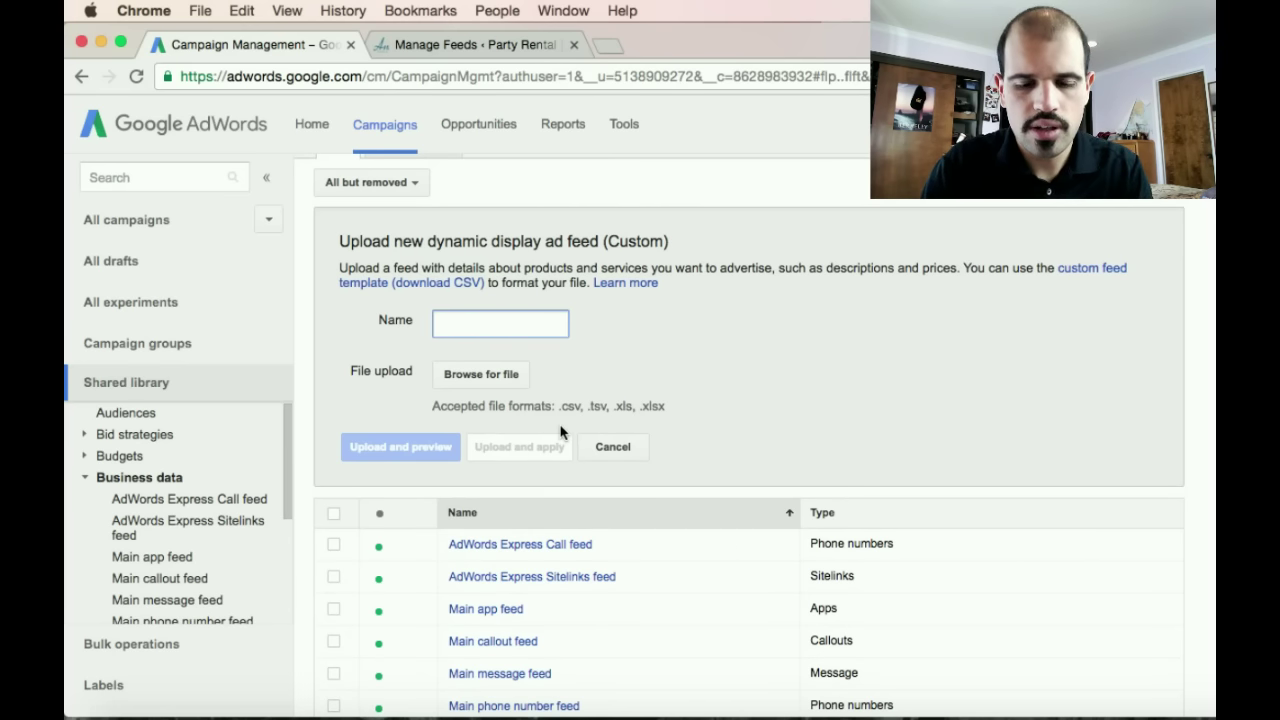
pyautogui.write('Product Feed')
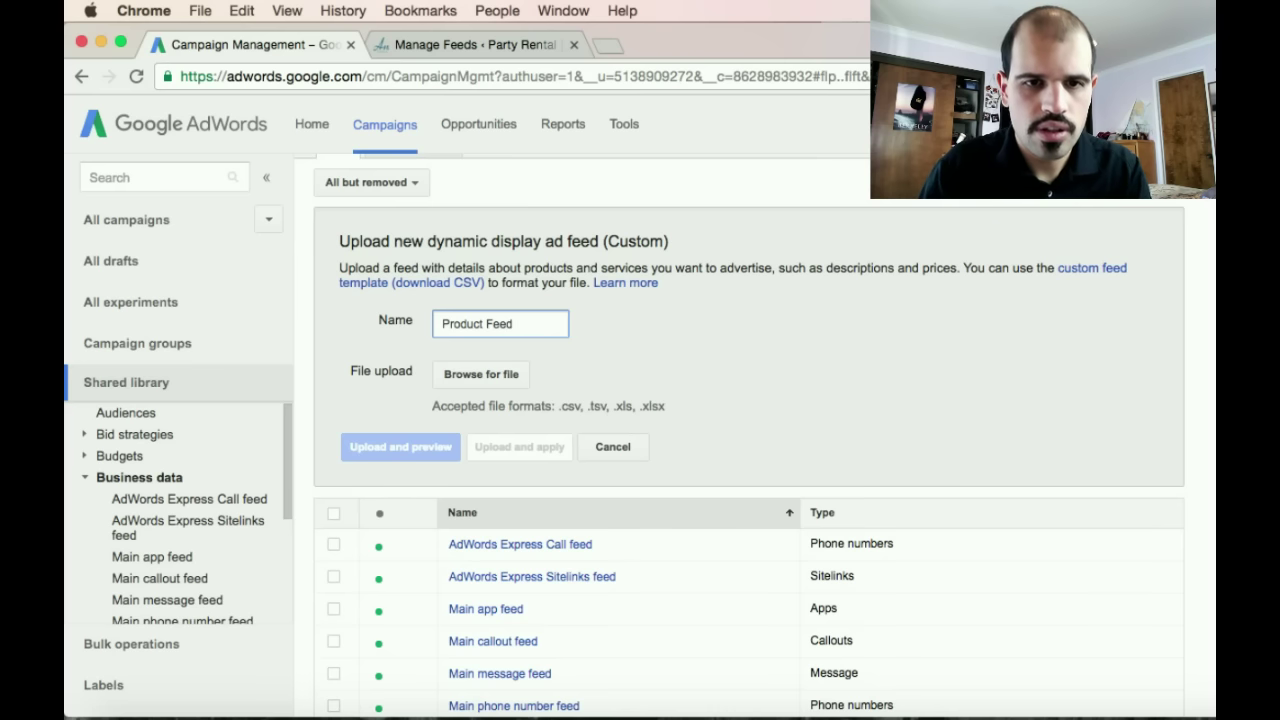
pyautogui.click(495, 377)
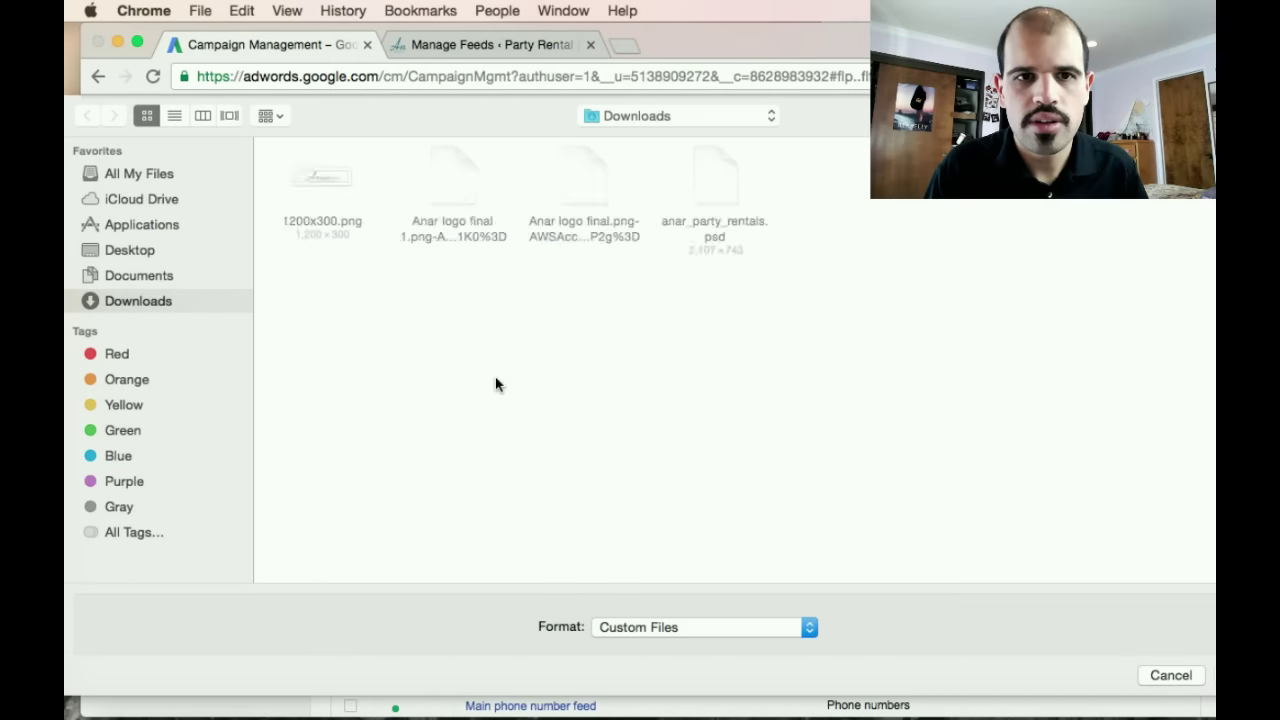
pyautogui.scroll(-10, 706, 282)
pyautogui.scroll(-10, 705, 283)
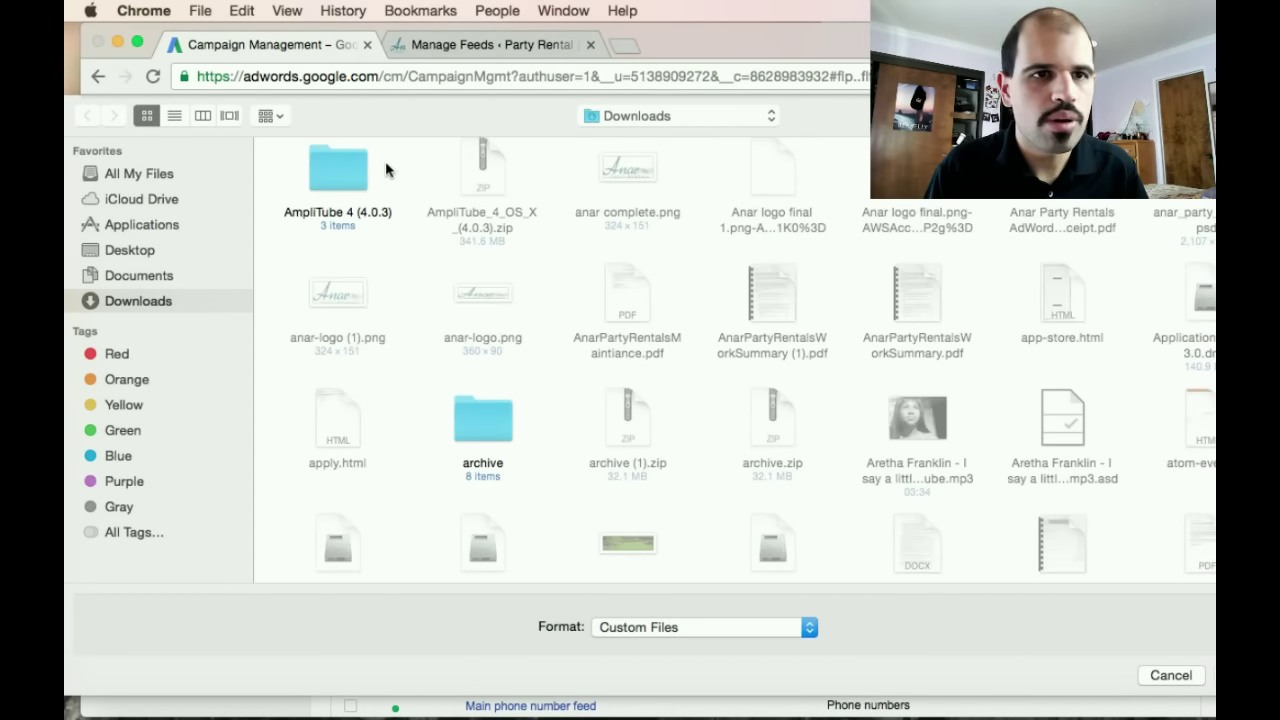
pyautogui.click(1168, 677)
# Step: Switch to the WordPress Manage Feeds page and download the AdWordsRemarketing CSV feed
pyautogui.click(510, 42)
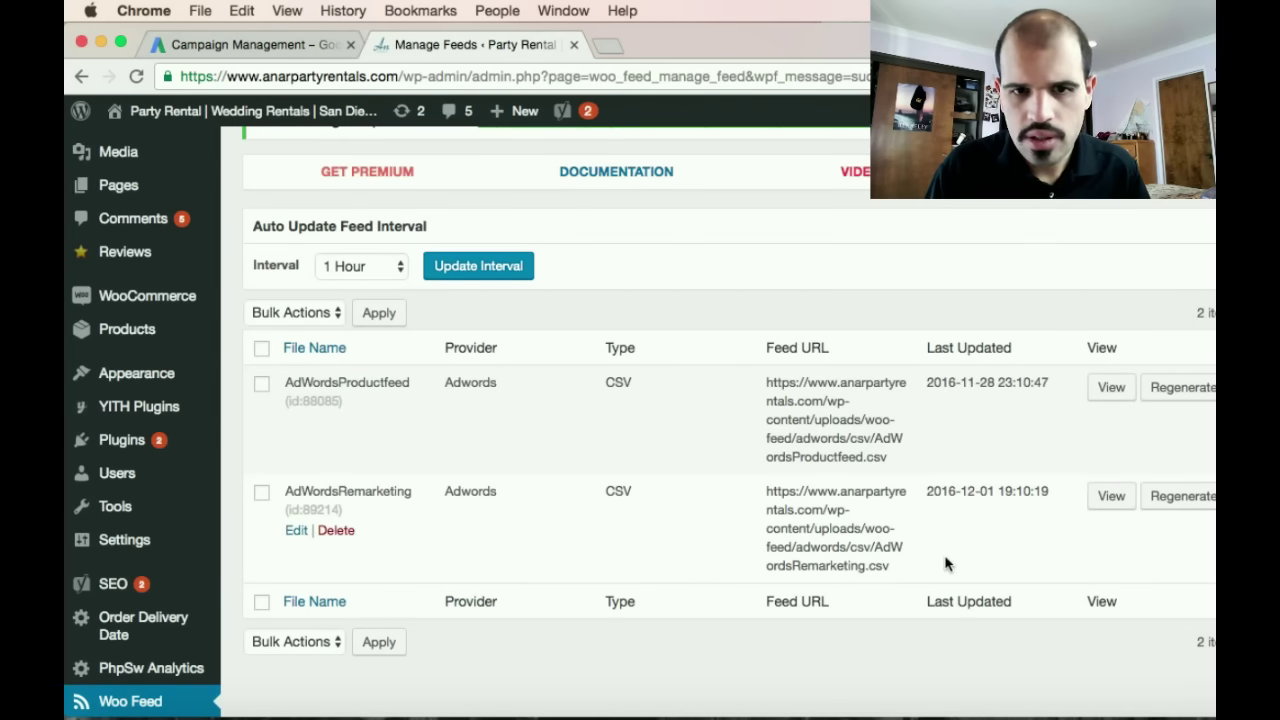
pyautogui.click(1111, 496)
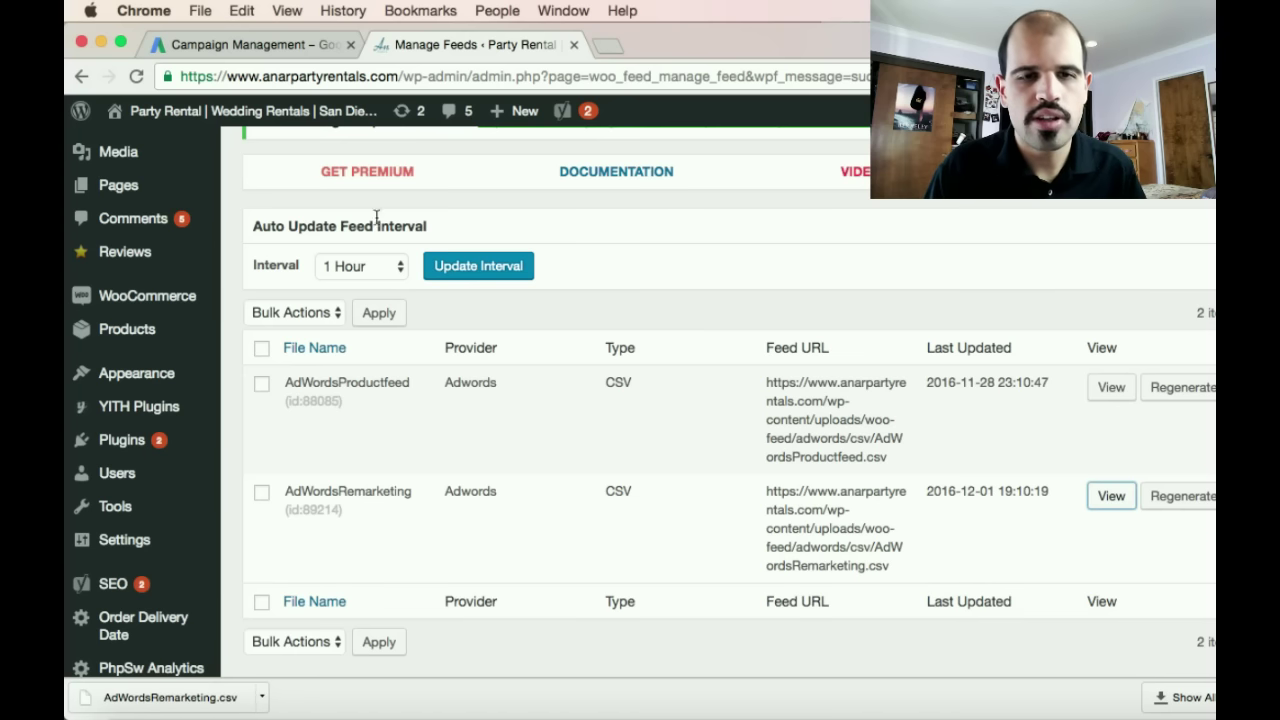
# Step: Return to Google AdWords, search the computer for remarketing and attach AdWordsRemarketing.csv as the feed's upload file
pyautogui.click(259, 42)
pyautogui.click(514, 374)
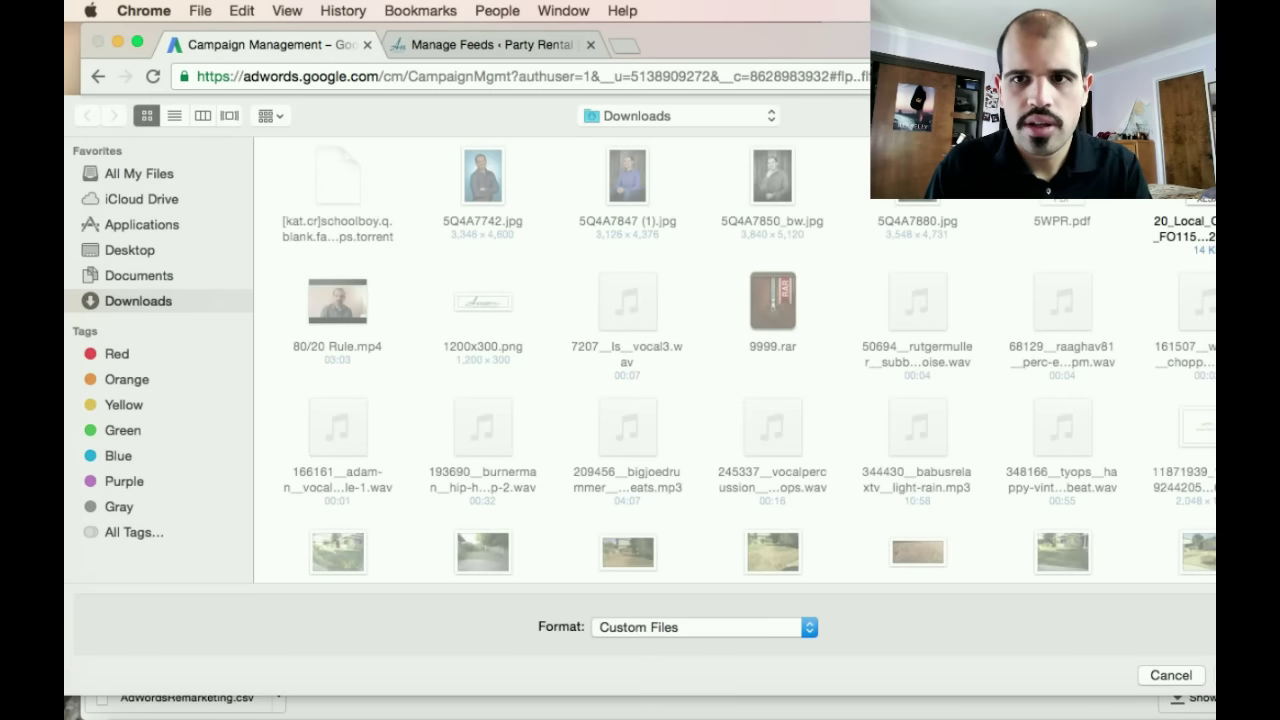
pyautogui.write('product')
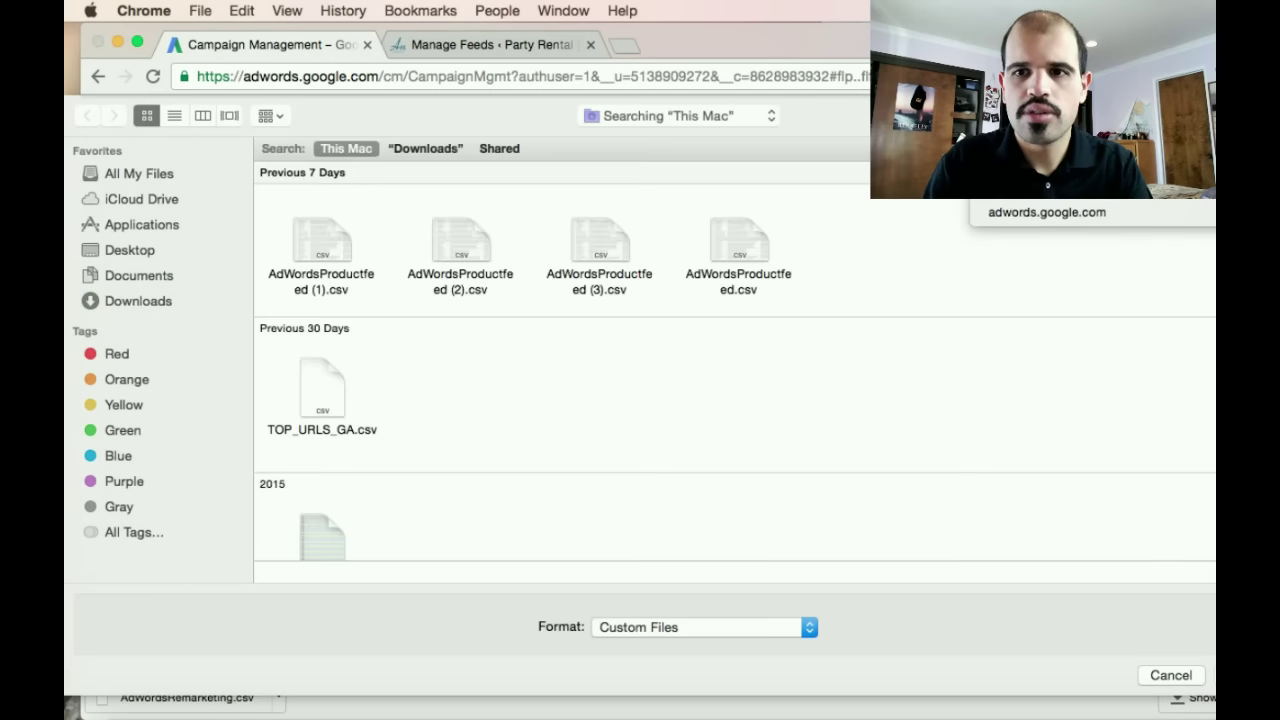
pyautogui.write('remarketing')
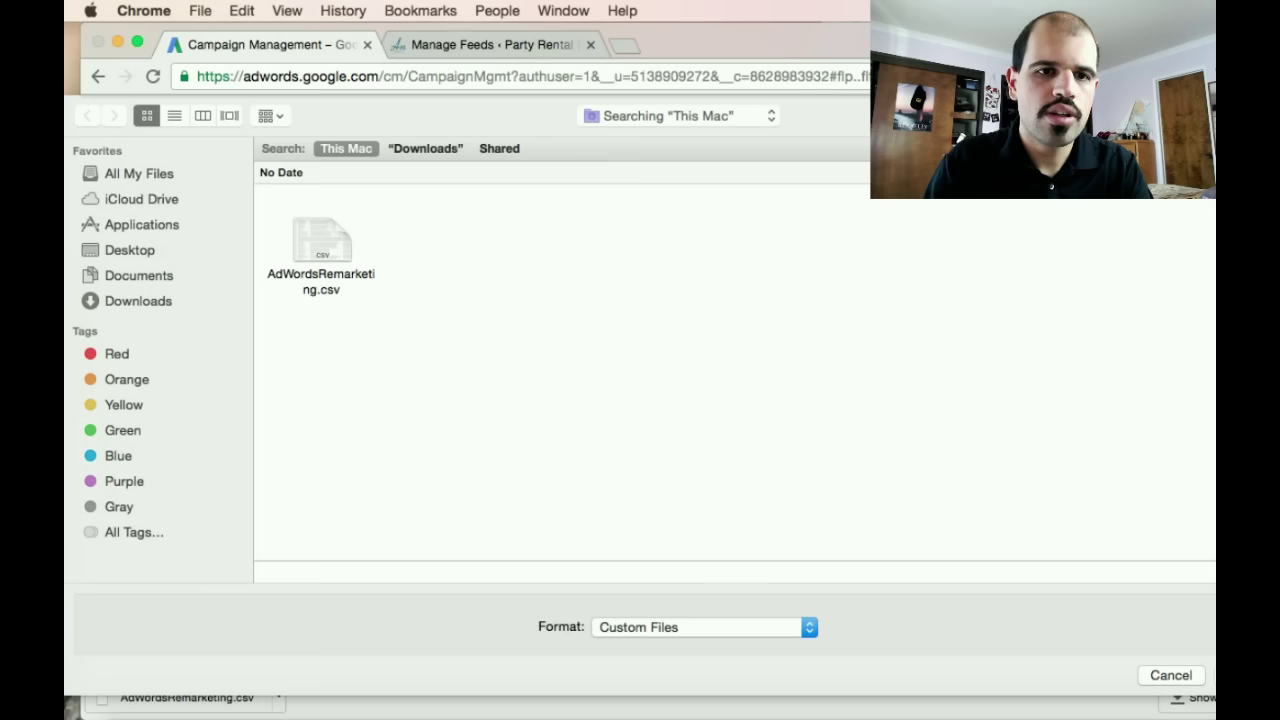
pyautogui.click(303, 249)
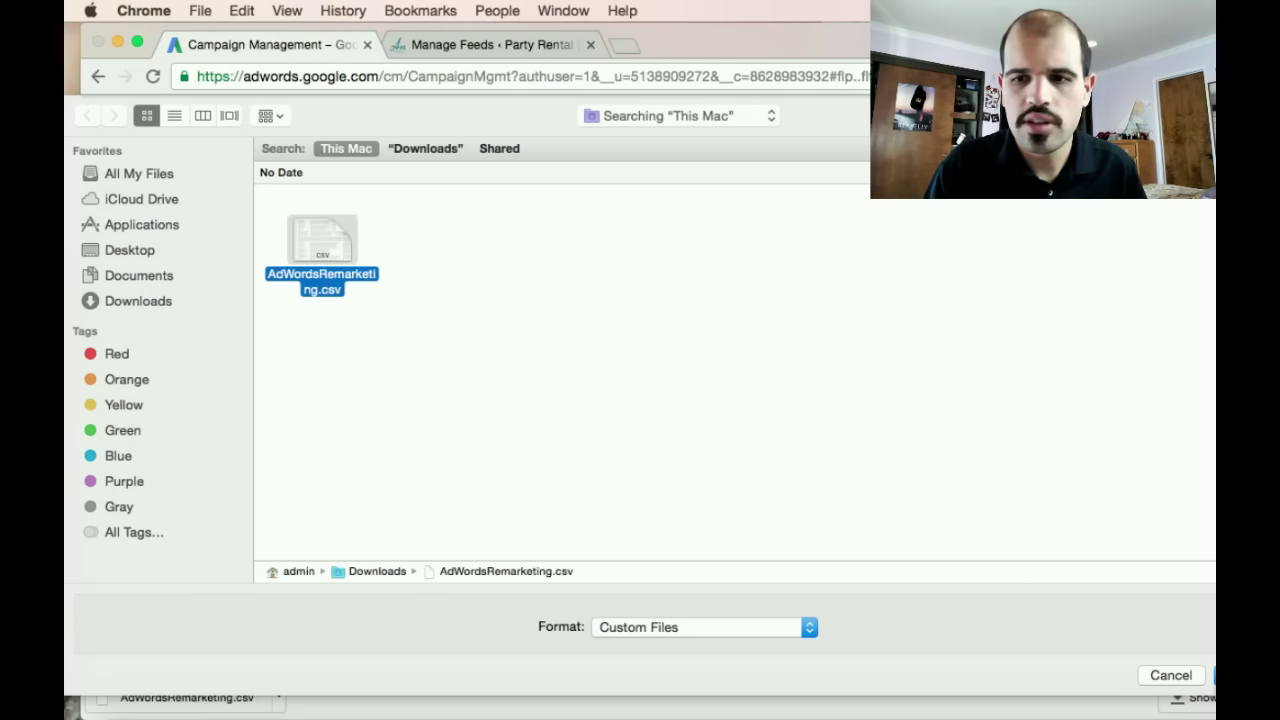
pyautogui.press('Return')
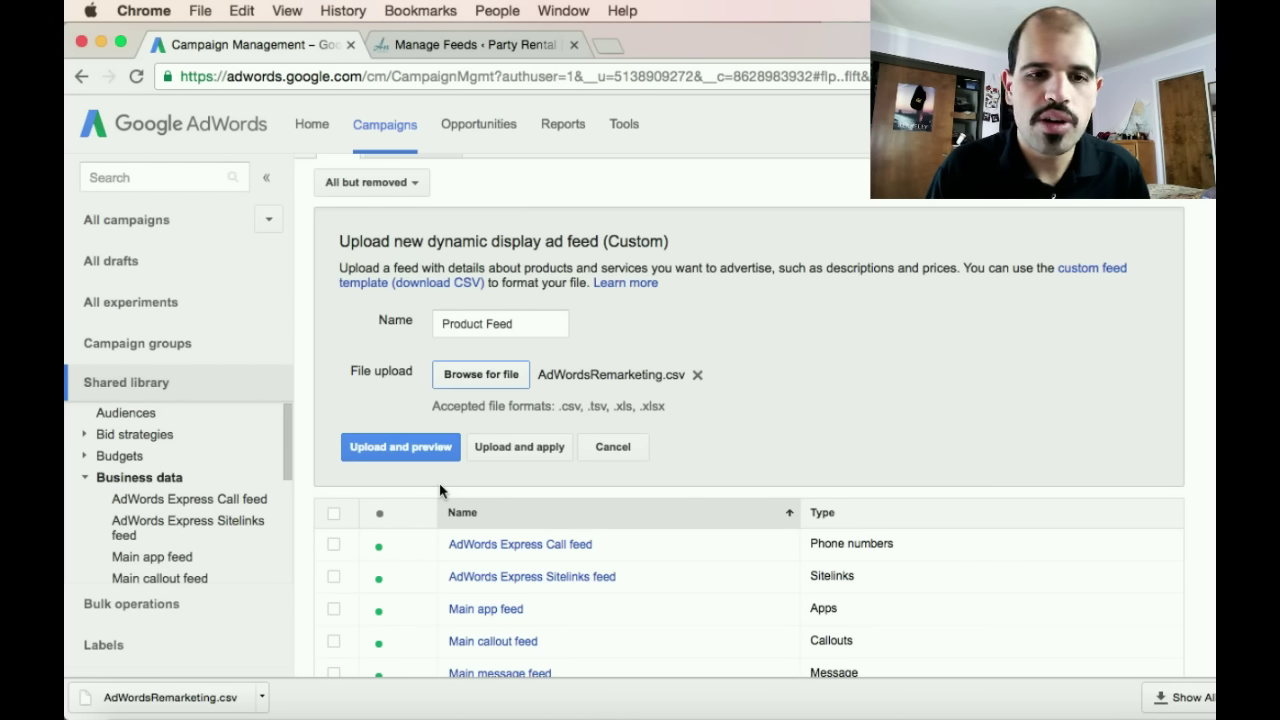
# Step: Upload the feed file for preview and open the detailed preview of its item changes
pyautogui.click(414, 451)
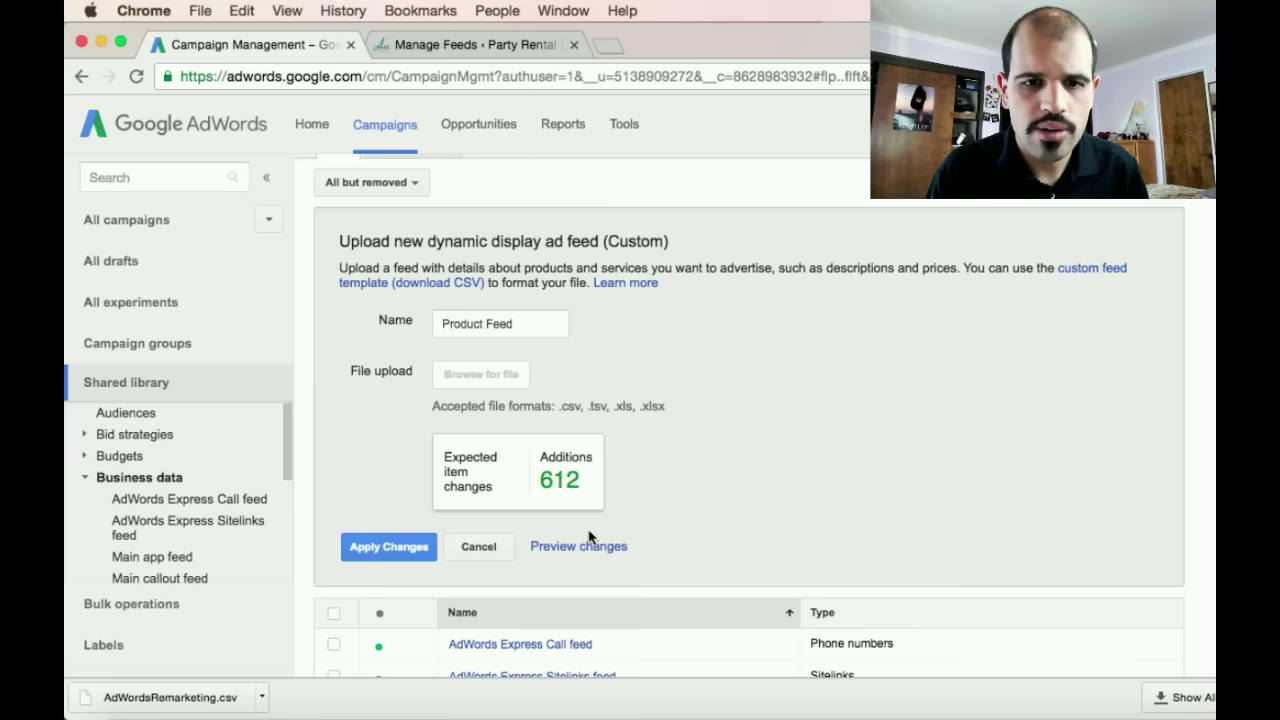
pyautogui.click(585, 552)
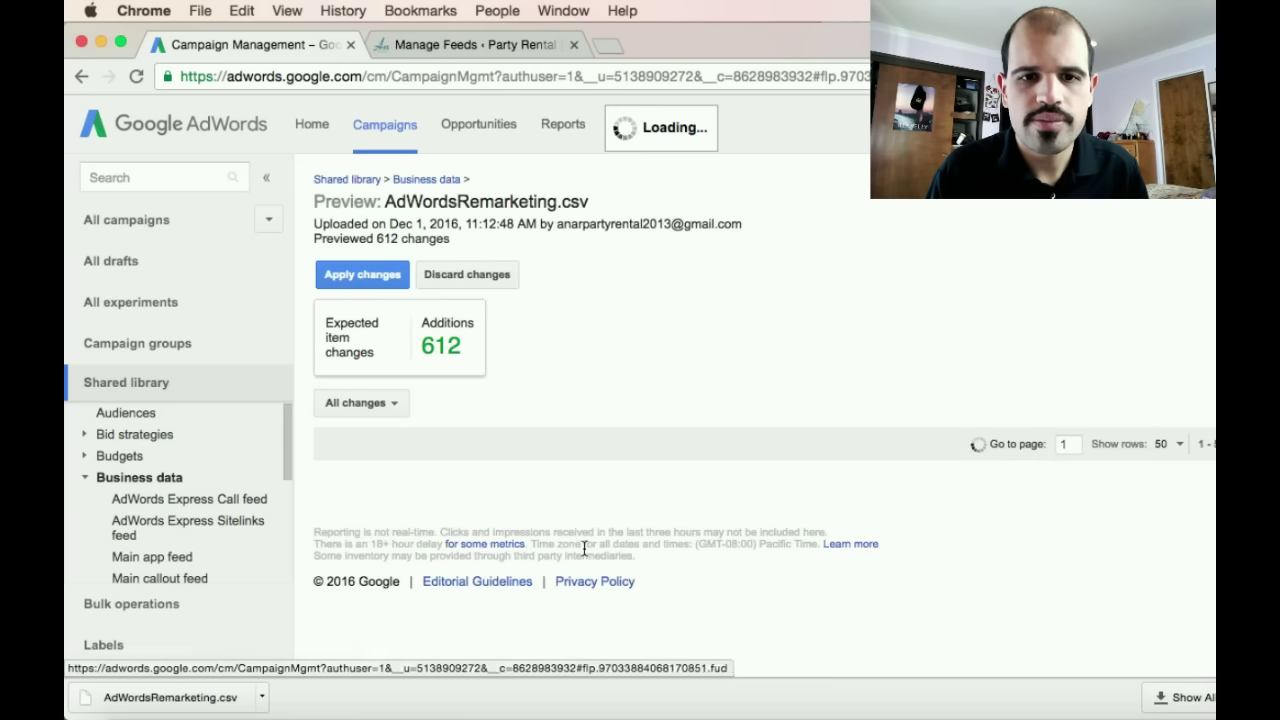
# Step: Examine the previewed feed items, checking their IDs, titles, URLs, images, descriptions, categories, prices and status
pyautogui.scroll(-10, 607, 480)
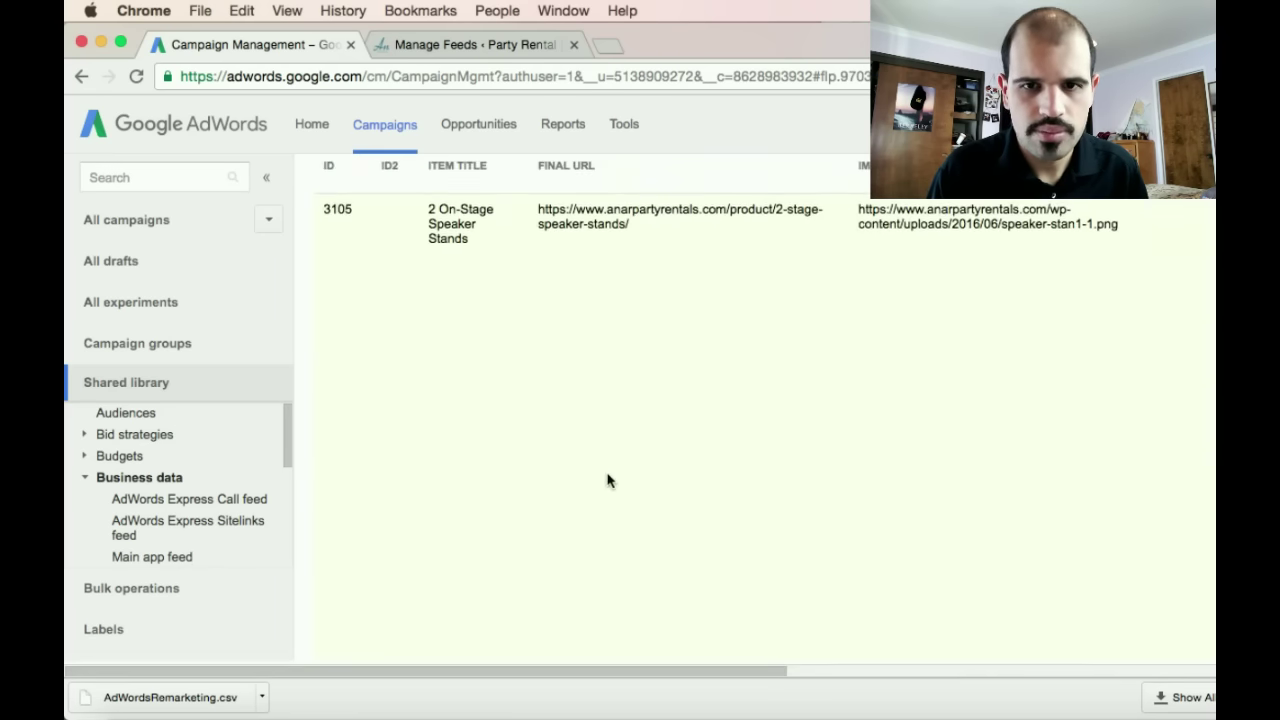
pyautogui.hscroll(5, 607, 480)
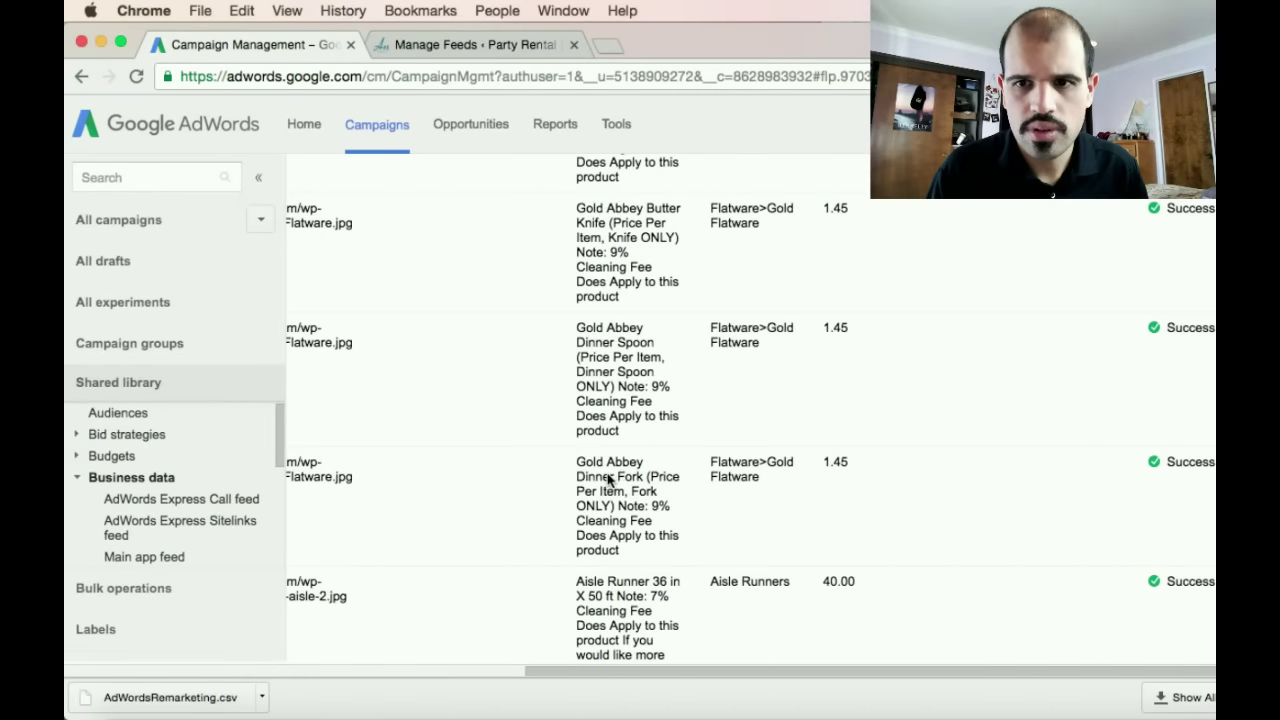
pyautogui.scroll(-5, 607, 480)
pyautogui.scroll(3, 607, 480)
pyautogui.scroll(-10, 607, 480)
pyautogui.hscroll(-5, 607, 480)
pyautogui.hscroll(-3, 607, 480)
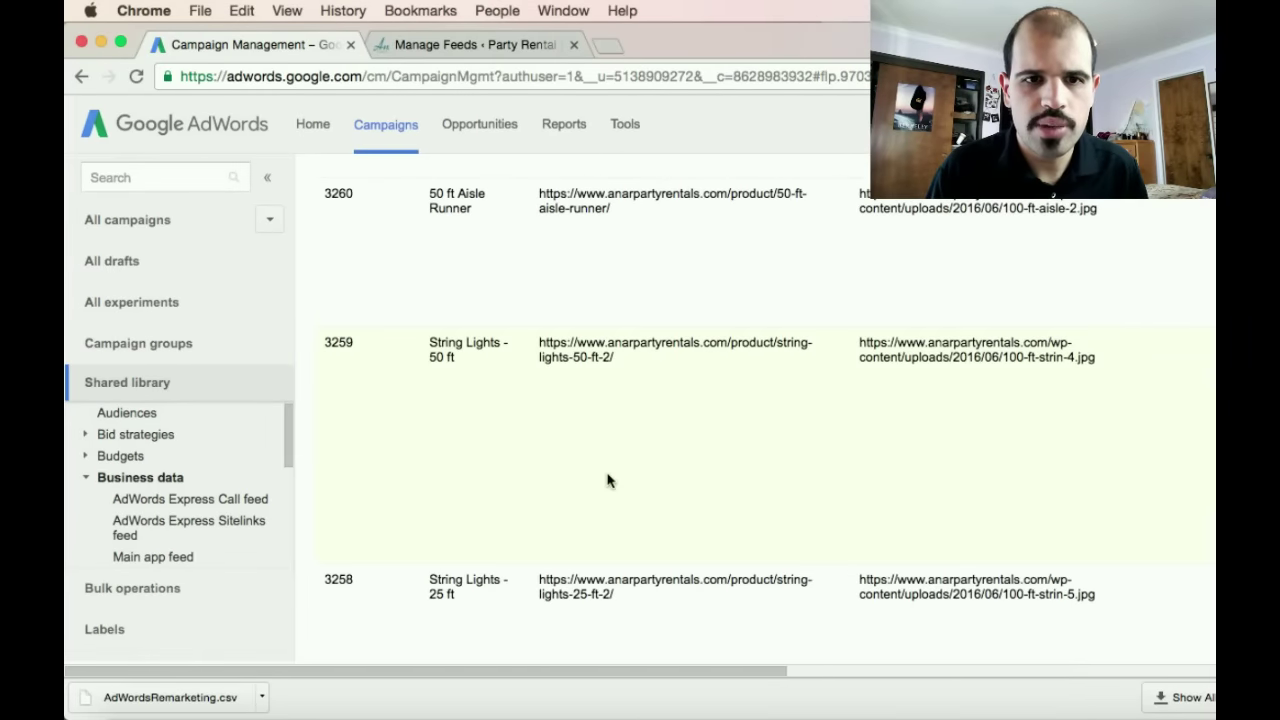
pyautogui.scroll(-5, 607, 480)
pyautogui.hscroll(5, 607, 480)
pyautogui.scroll(10, 607, 474)
pyautogui.hscroll(-5, 520, 400)
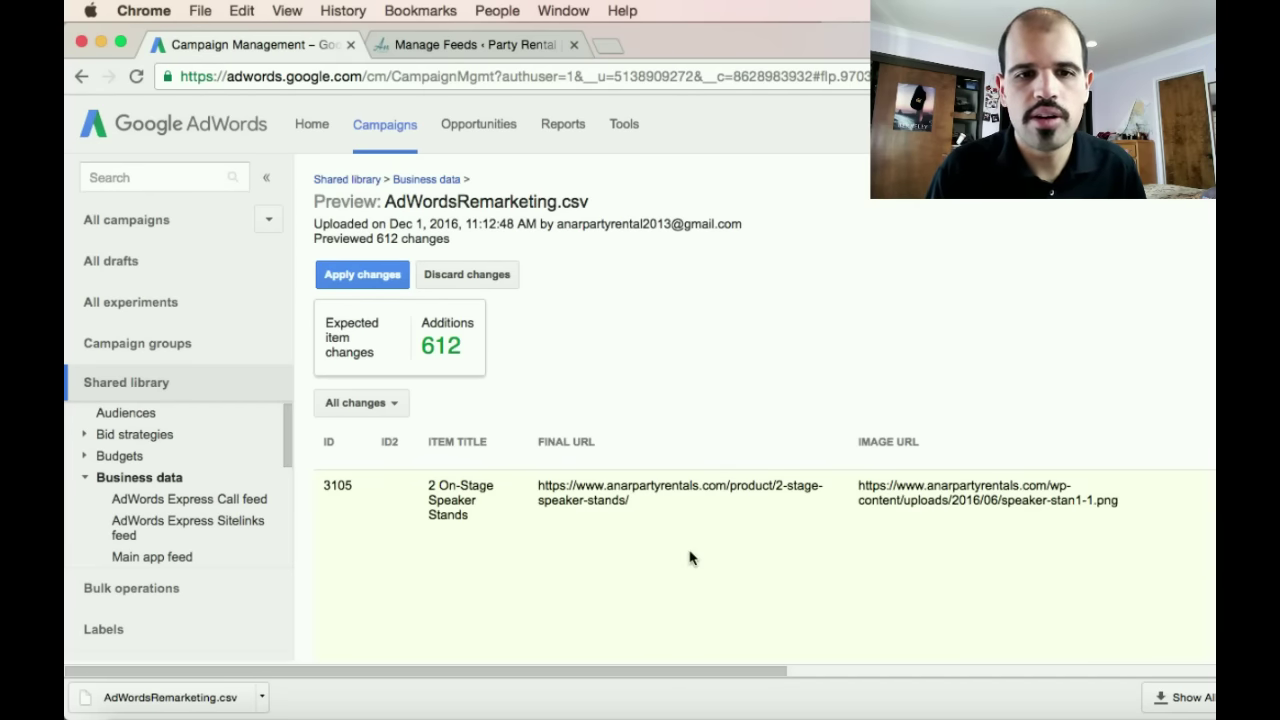
pyautogui.hscroll(15, 723, 562)
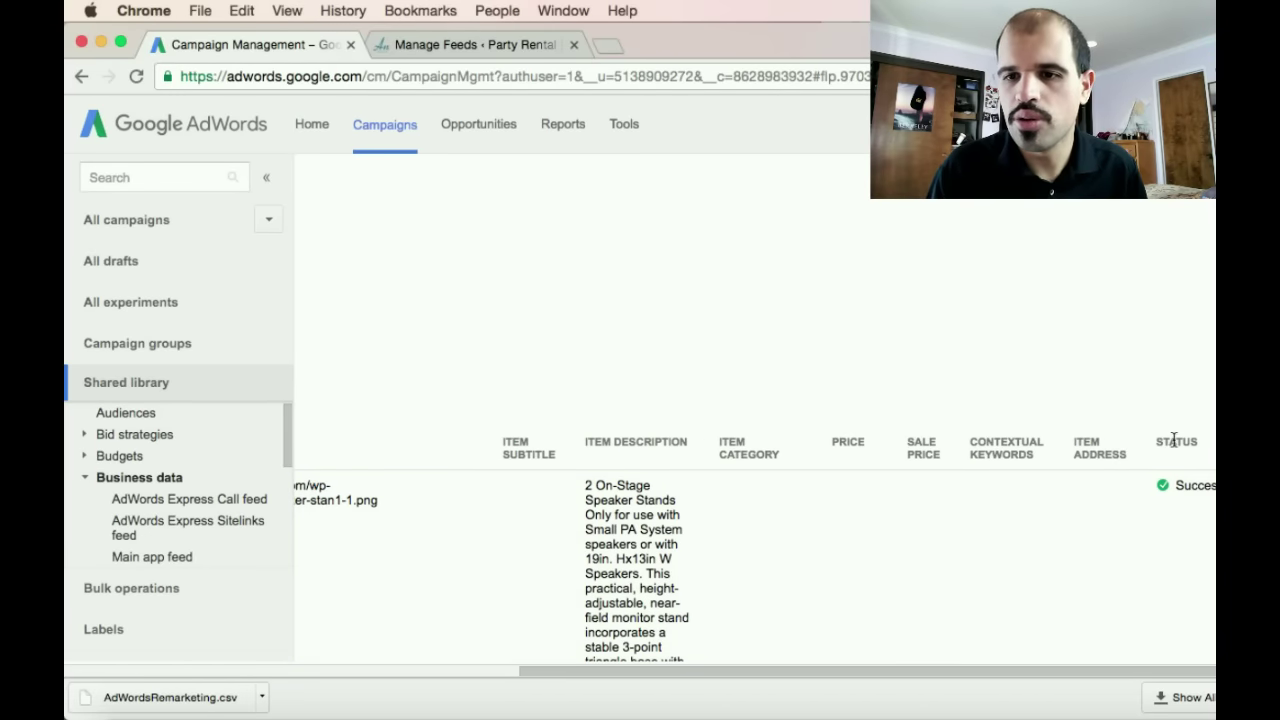
pyautogui.scroll(-10, 1188, 508)
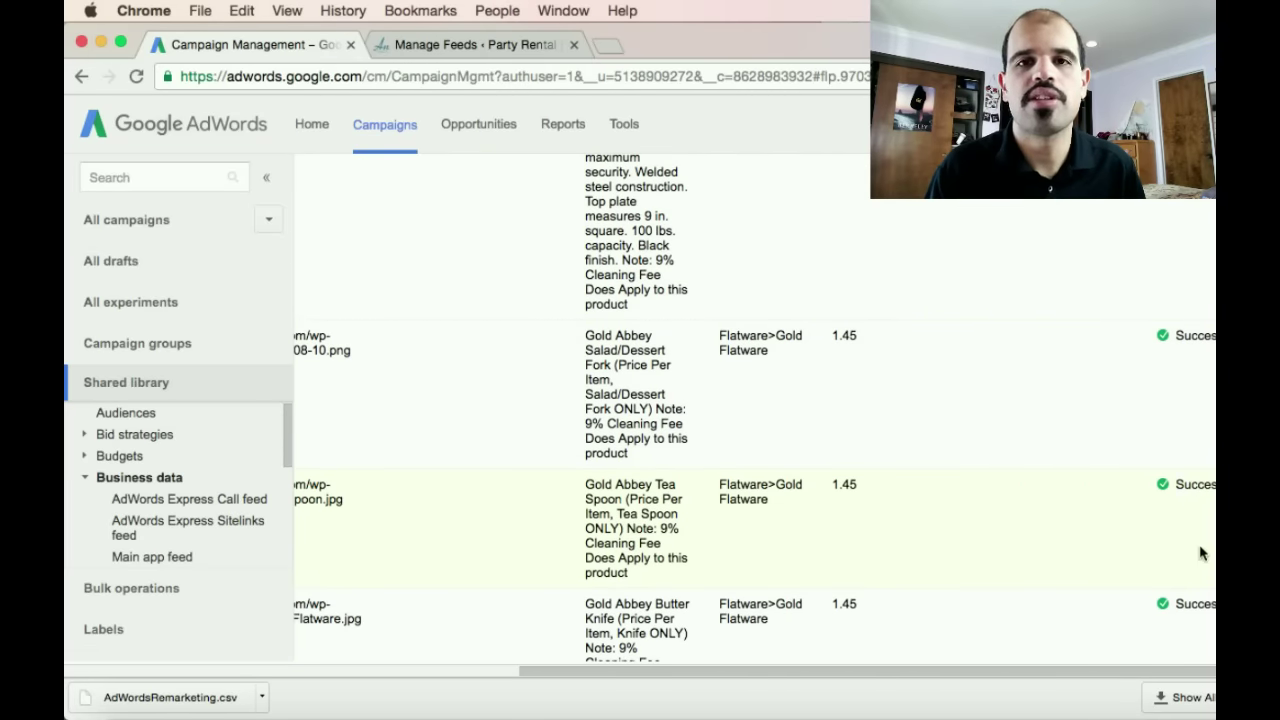
pyautogui.scroll(3, 1184, 483)
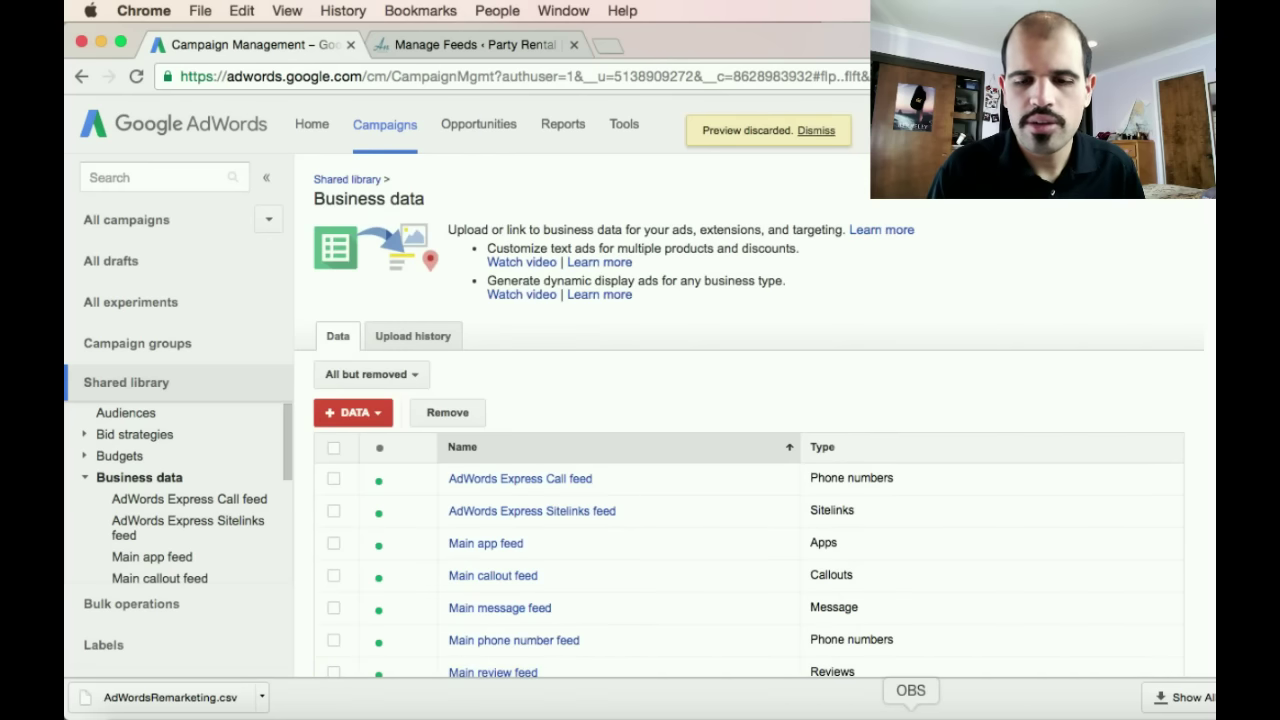
pyautogui.click(910, 712)
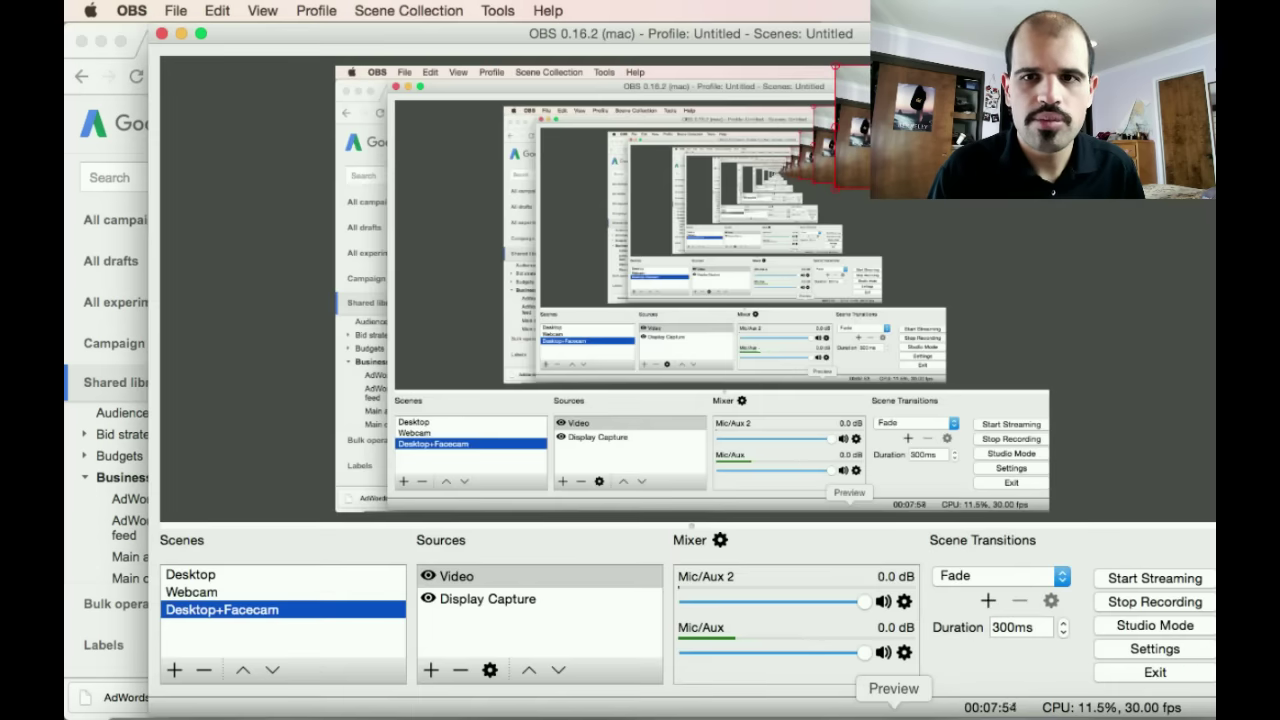
pyautogui.click(893, 712)
pyautogui.click(946, 712)
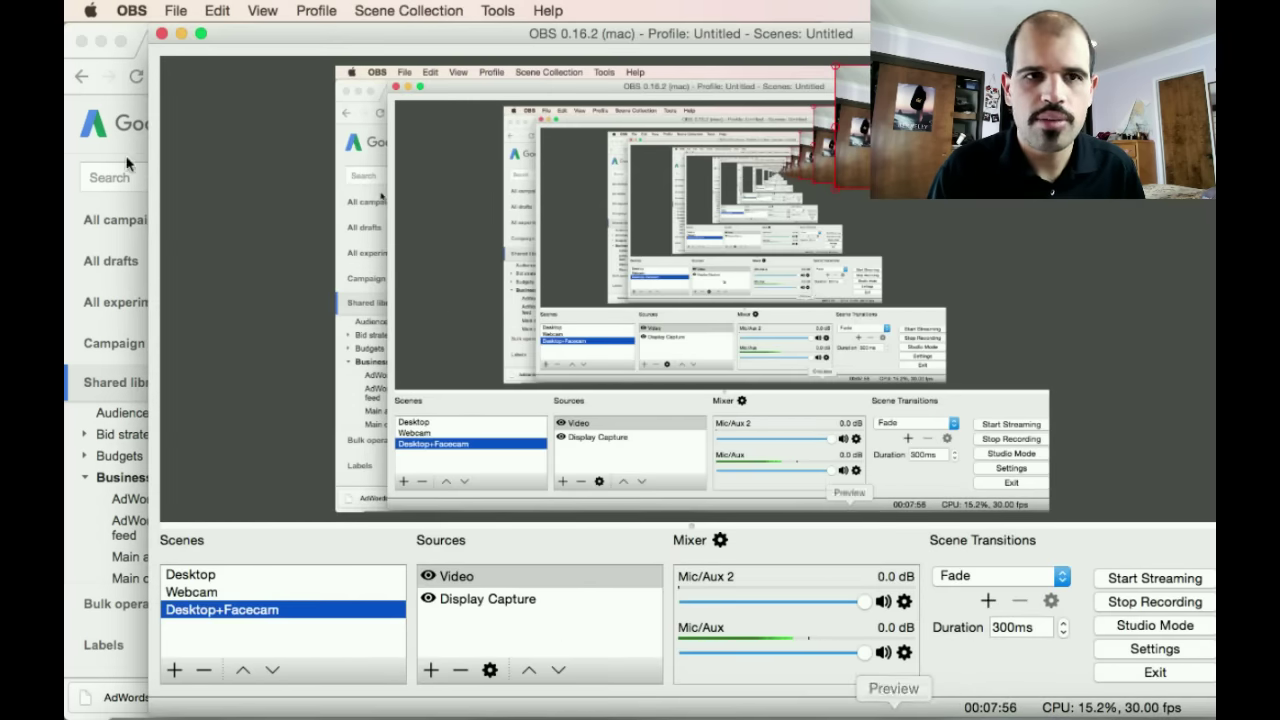
pyautogui.click(181, 34)
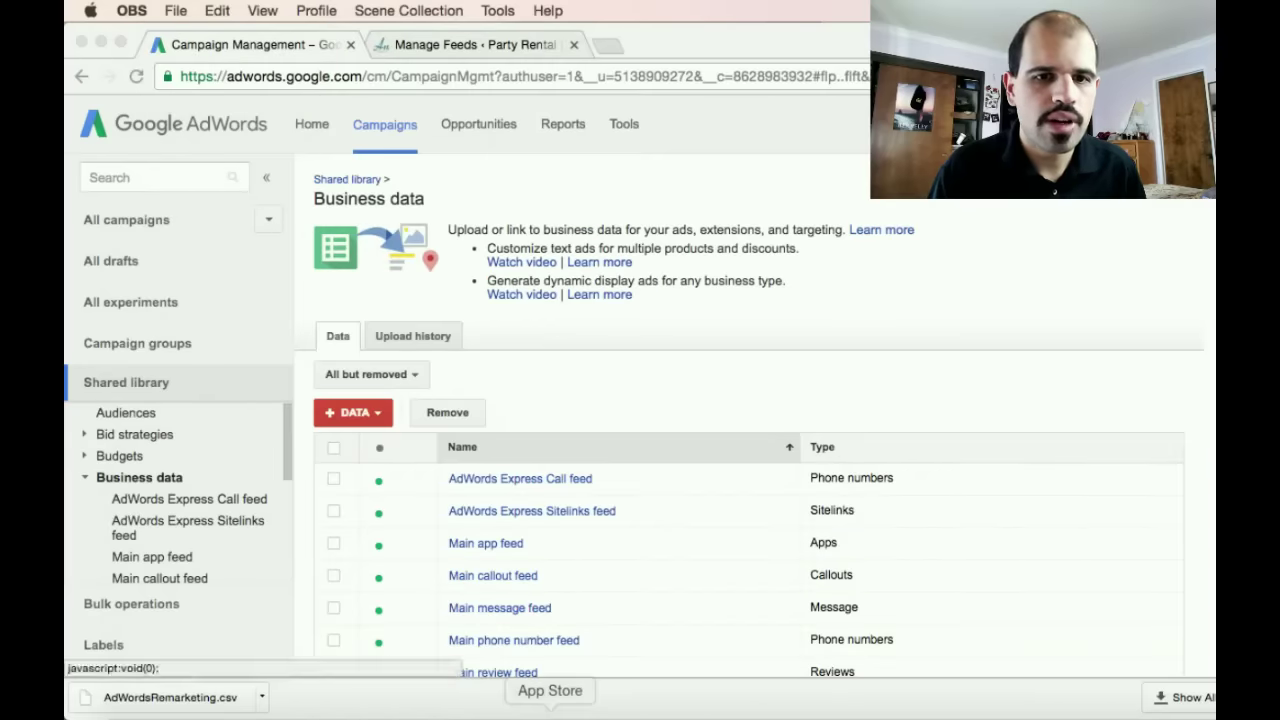
# Step: Switch to the Manage Feeds page, open the downloaded AdWordsRemarketing.csv in Excel and examine its price column
pyautogui.click(455, 46)
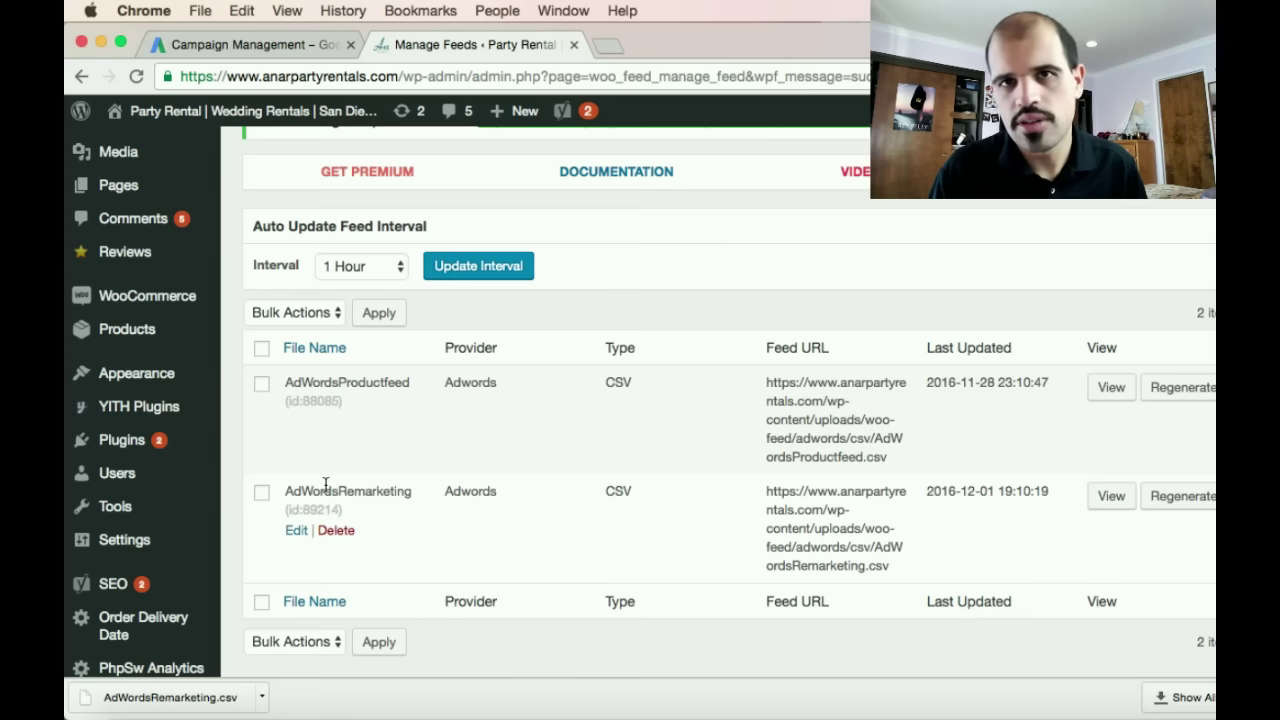
pyautogui.click(197, 699)
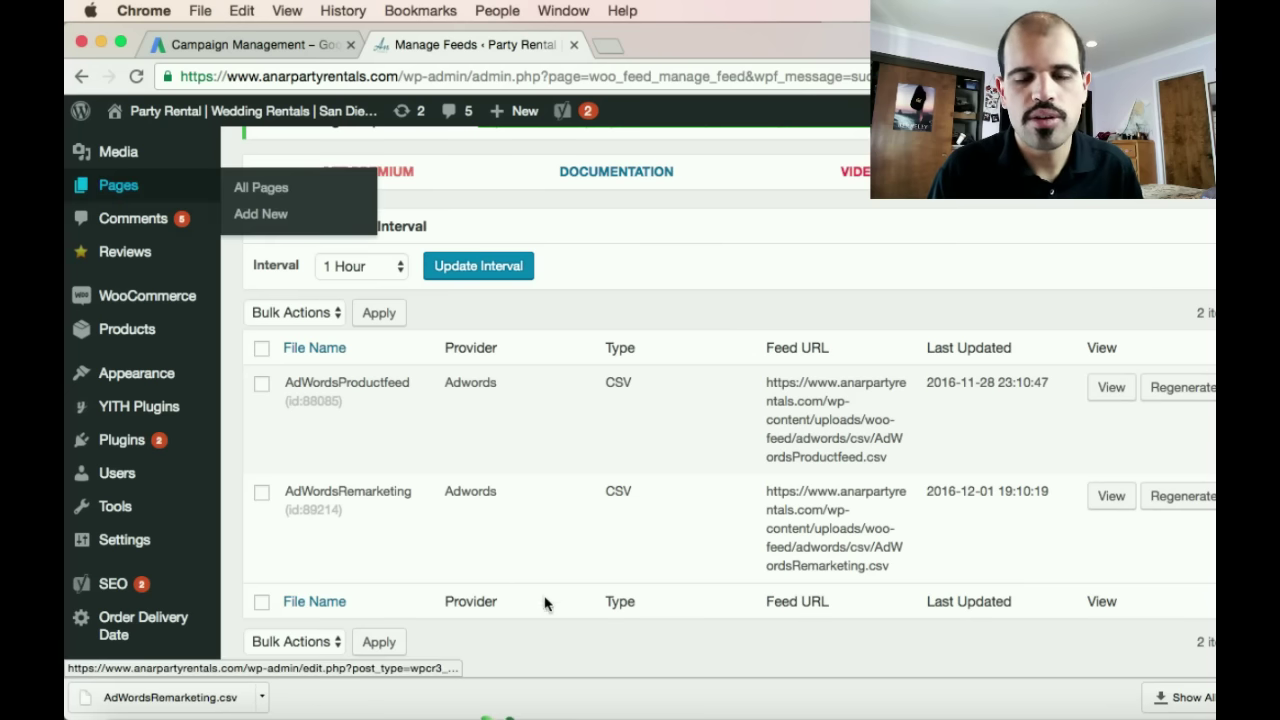
pyautogui.scroll(-2, 662, 328)
pyautogui.scroll(-19, 662, 328)
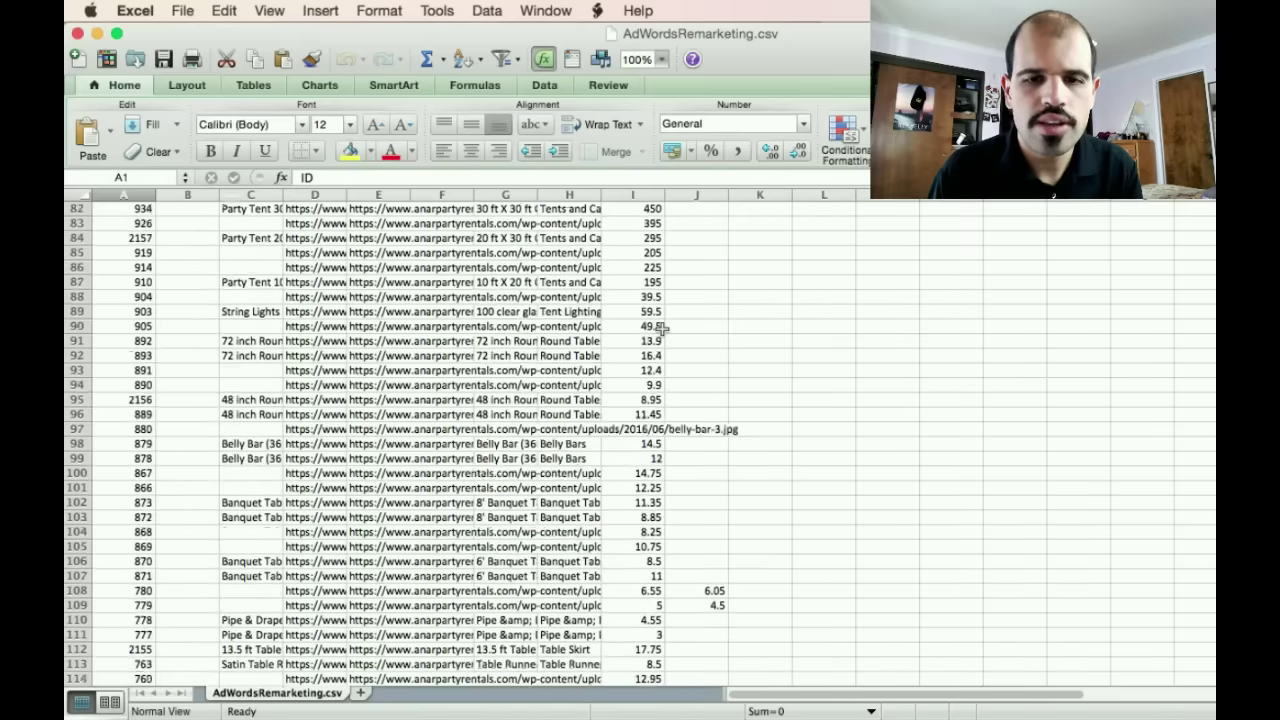
pyautogui.scroll(-13, 662, 328)
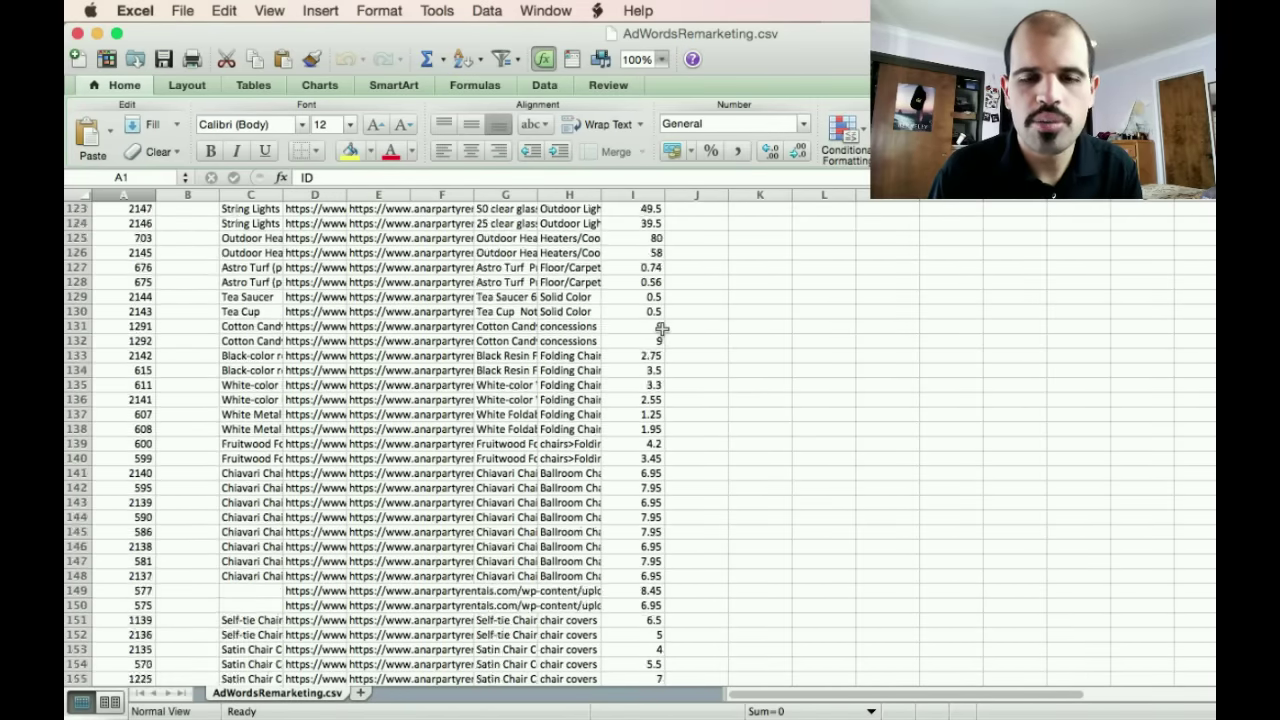
pyautogui.hscroll(1, 628, 393)
pyautogui.scroll(-19, 572, 429)
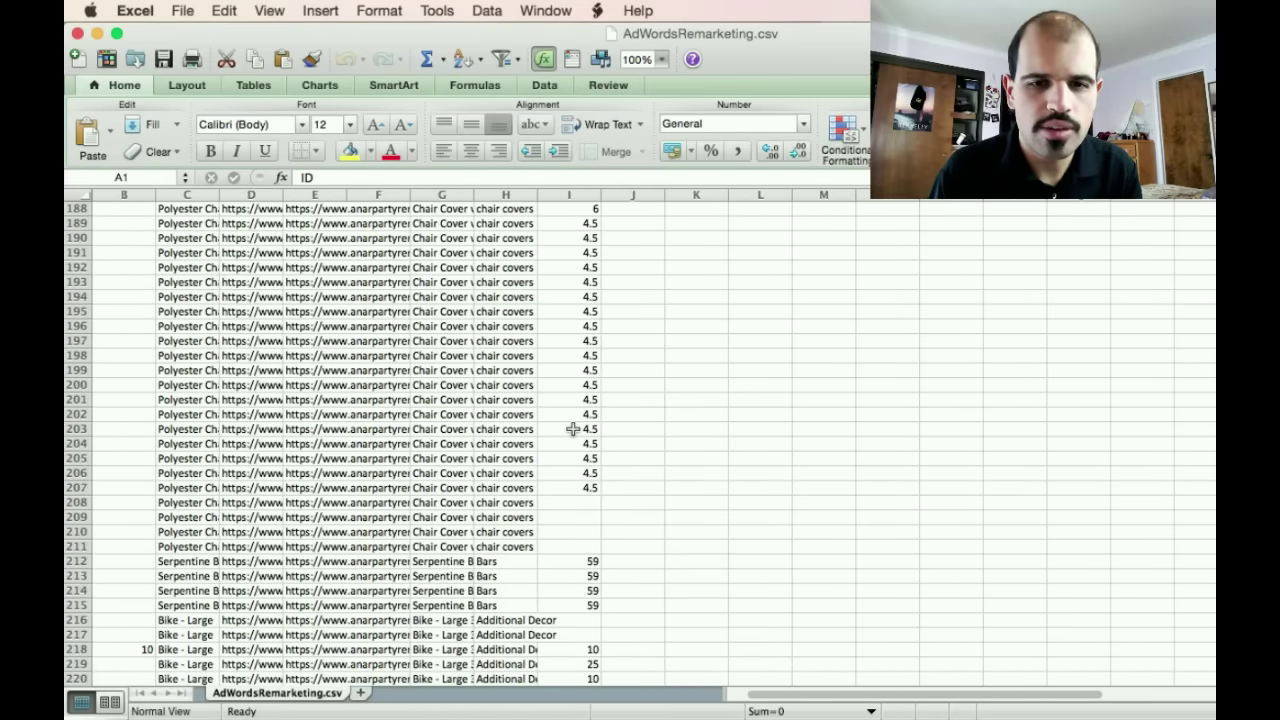
pyautogui.scroll(8, 572, 429)
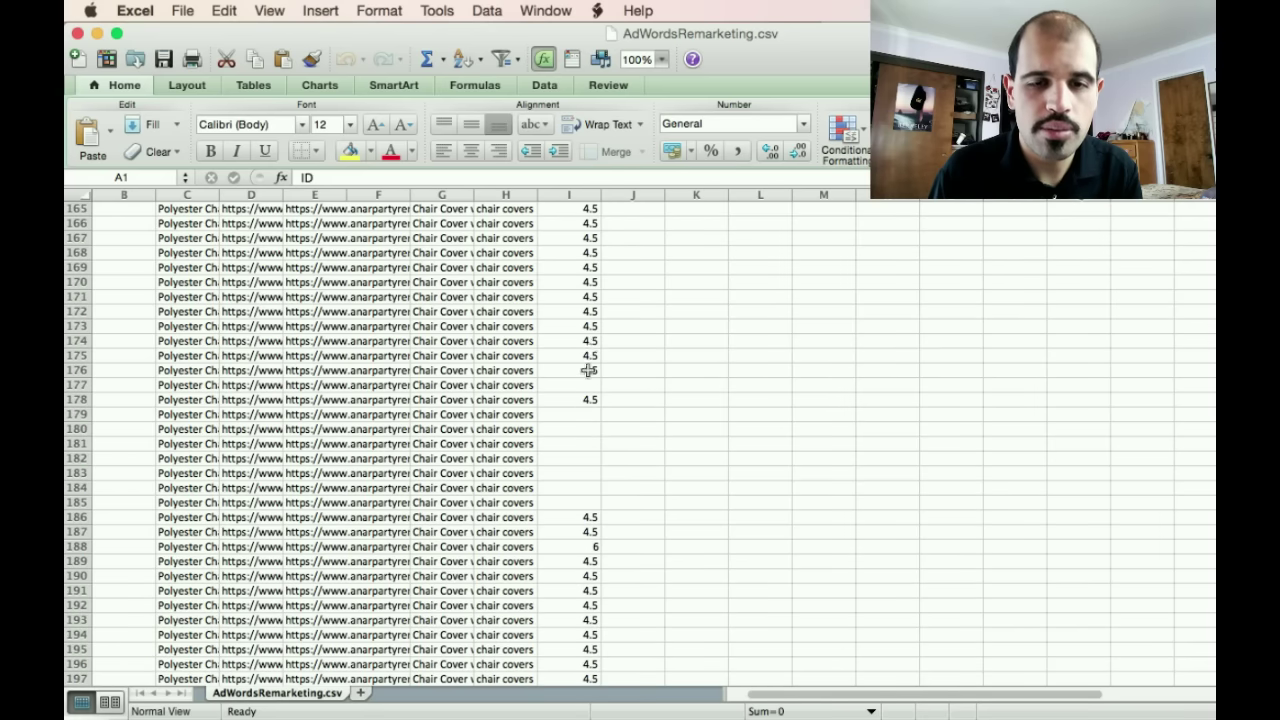
# Step: Add the currency to the price of the first 6ft Rectangular item in cell I66, making it 55 USD
pyautogui.click(593, 342)
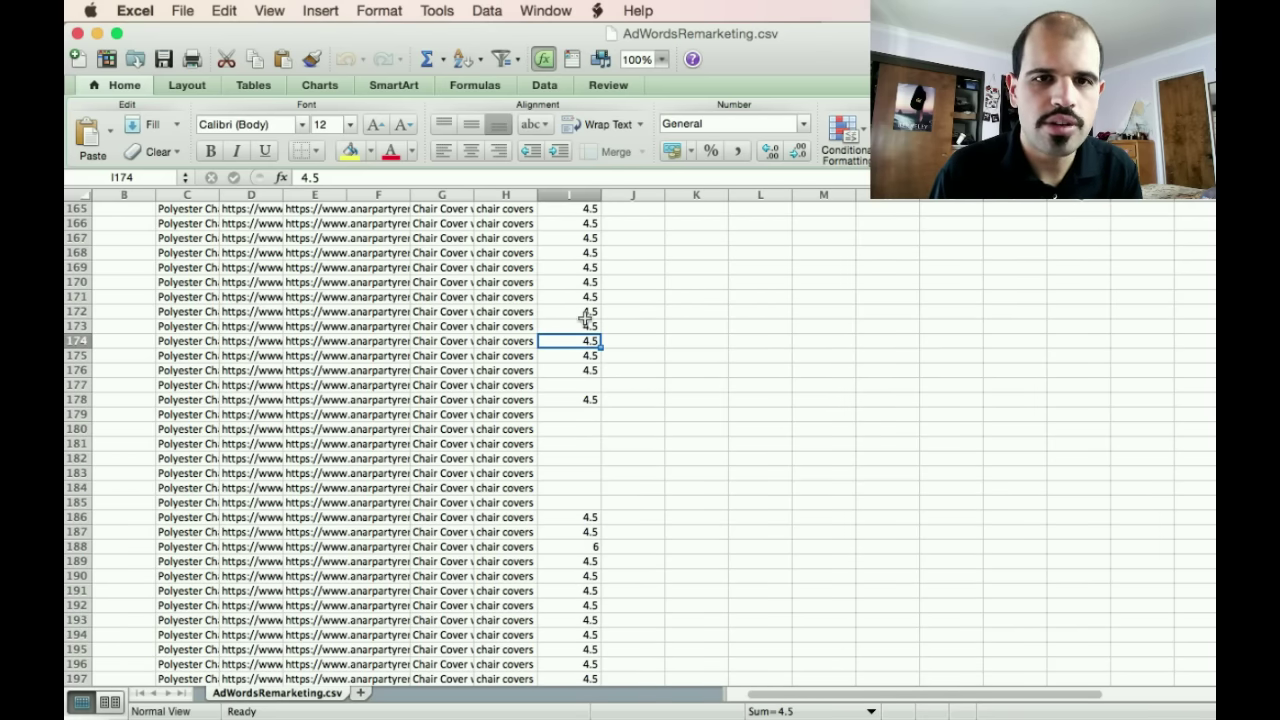
pyautogui.scroll(20, 586, 318)
pyautogui.click(592, 268)
pyautogui.press('super+Down')
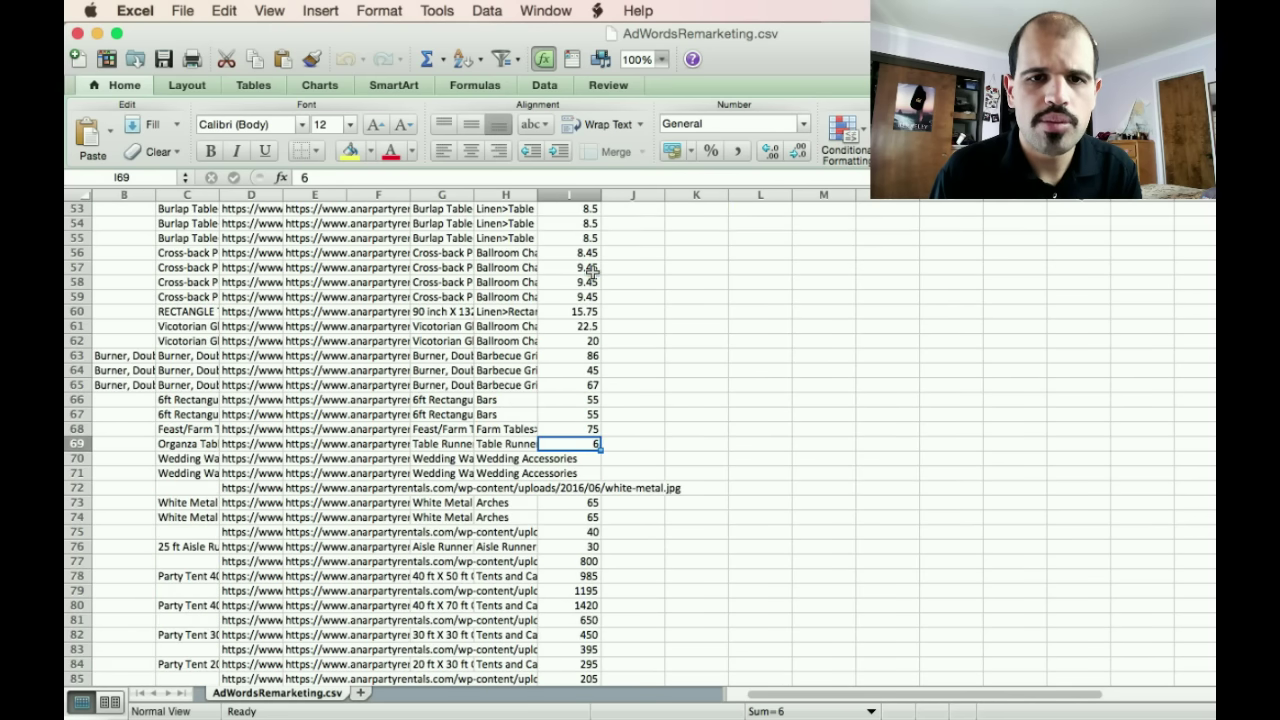
pyautogui.doubleClick(592, 398)
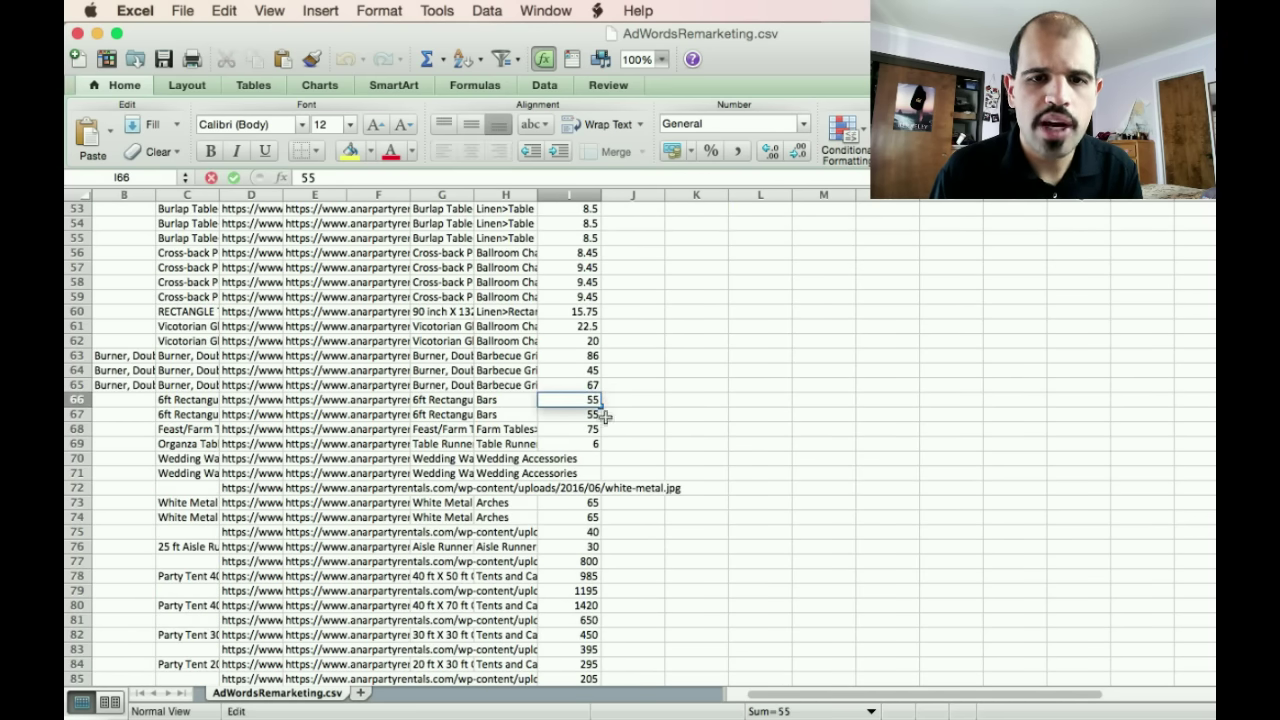
pyautogui.write('USD')
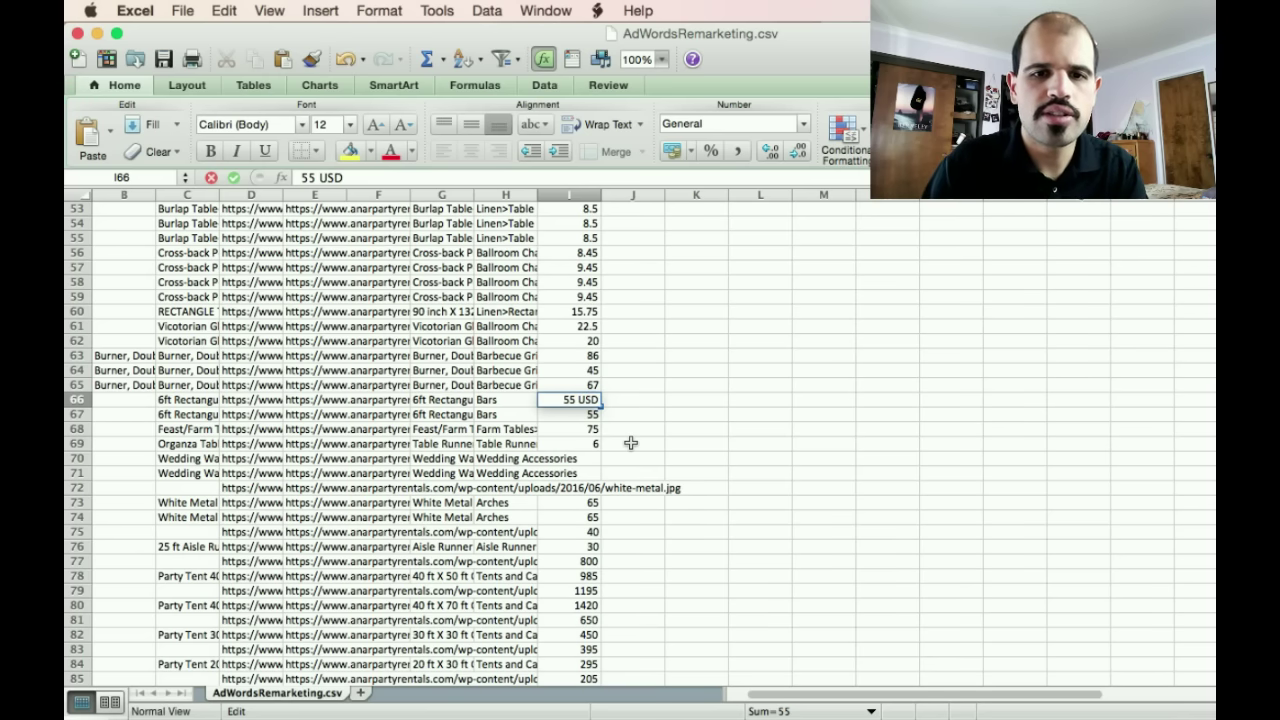
pyautogui.press('Return')
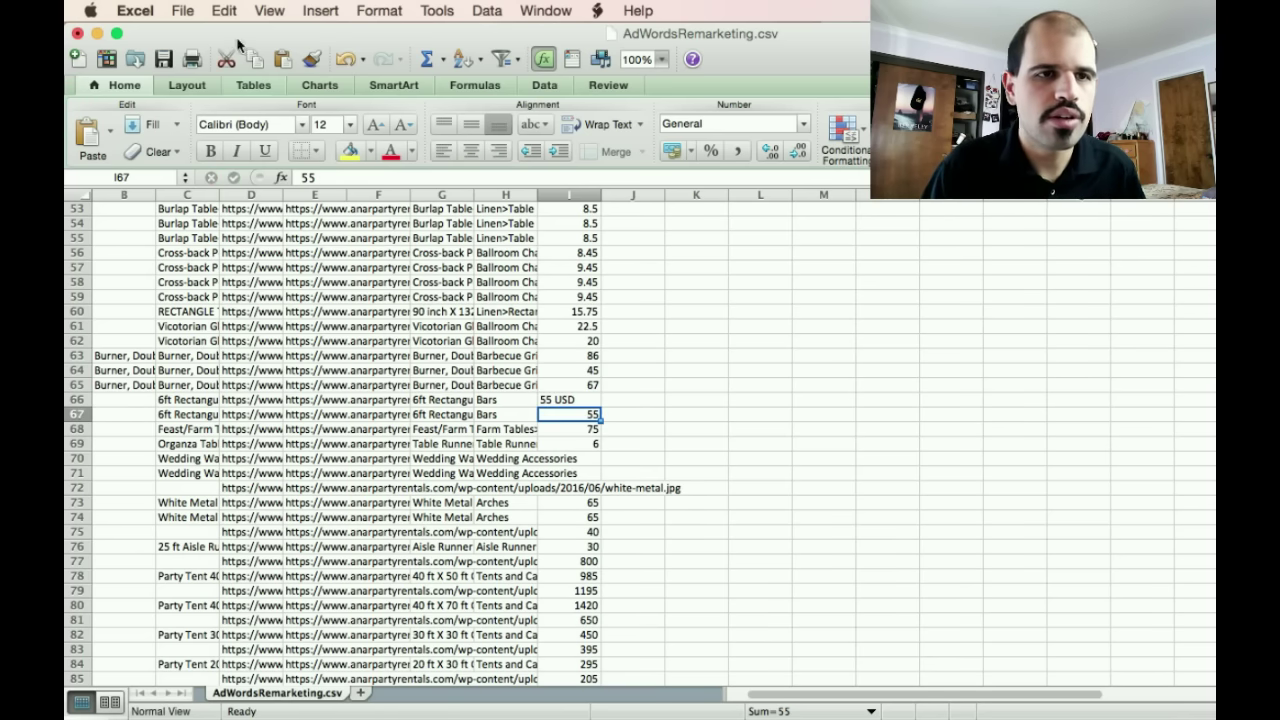
# Step: Put the spreadsheet away, return to the Manage Feeds page and open the AdWordsRemarketing feed for editing
pyautogui.click(98, 34)
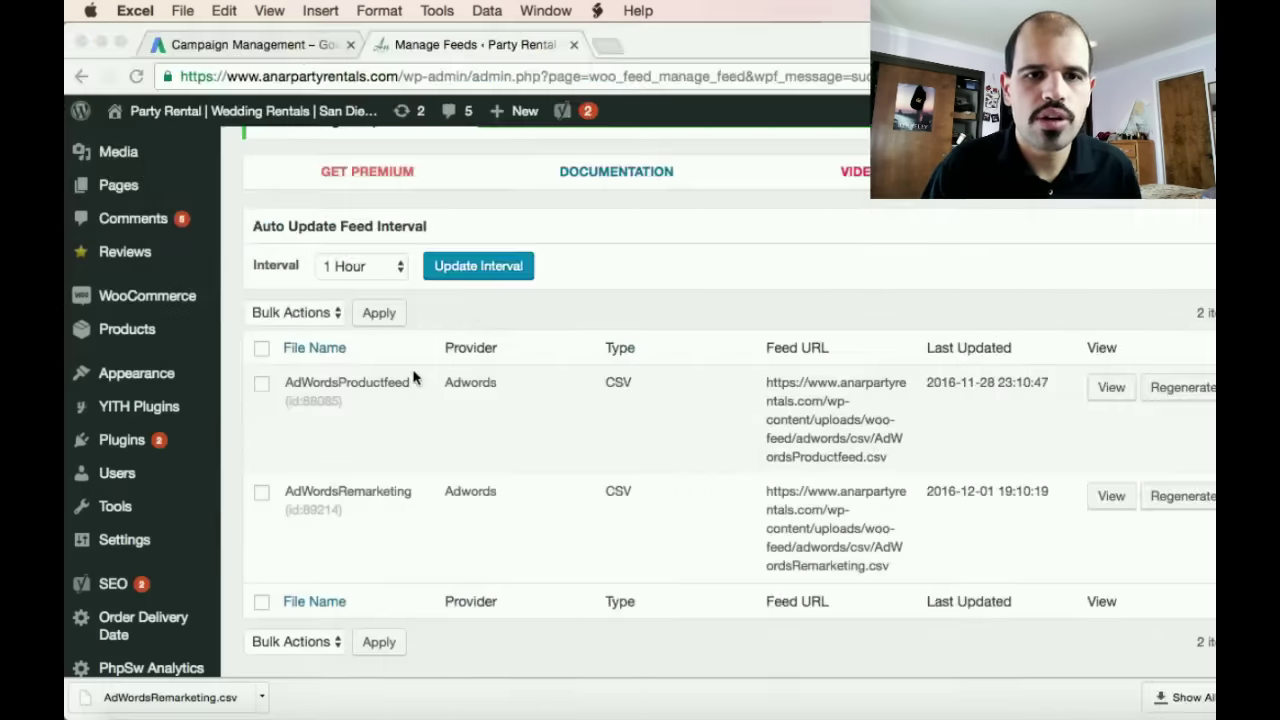
pyautogui.click(349, 489)
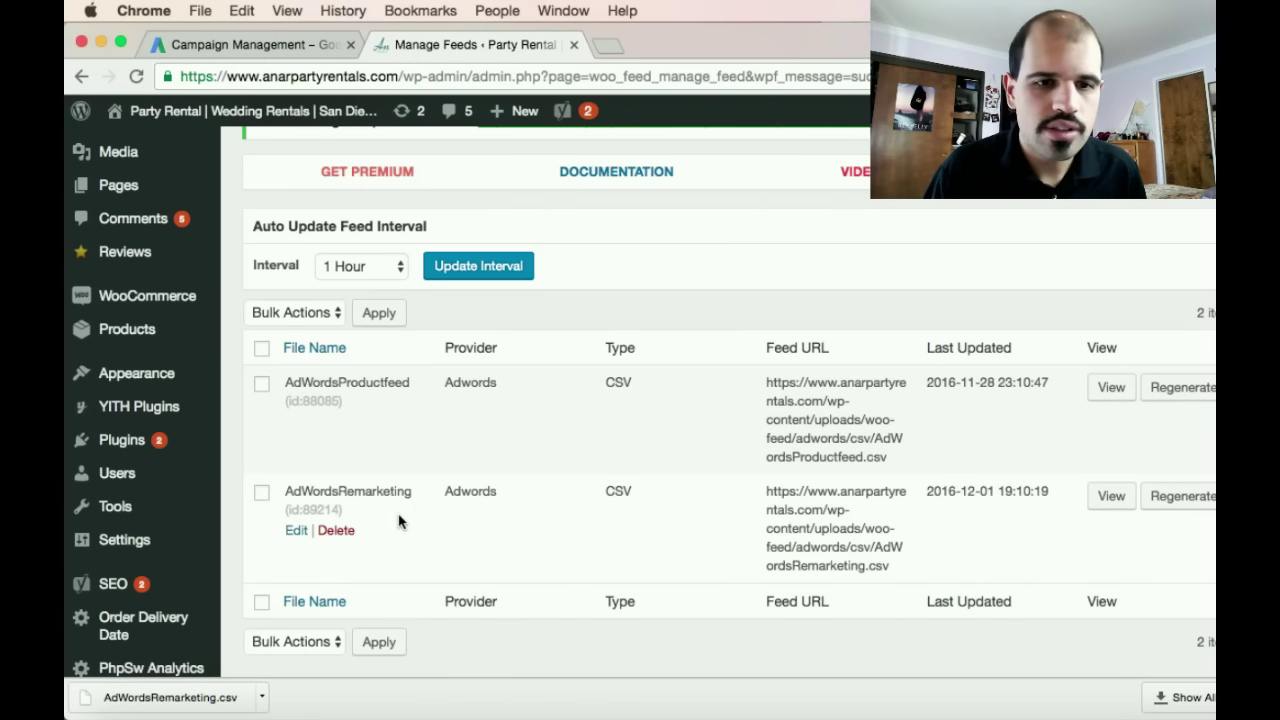
pyautogui.click(295, 531)
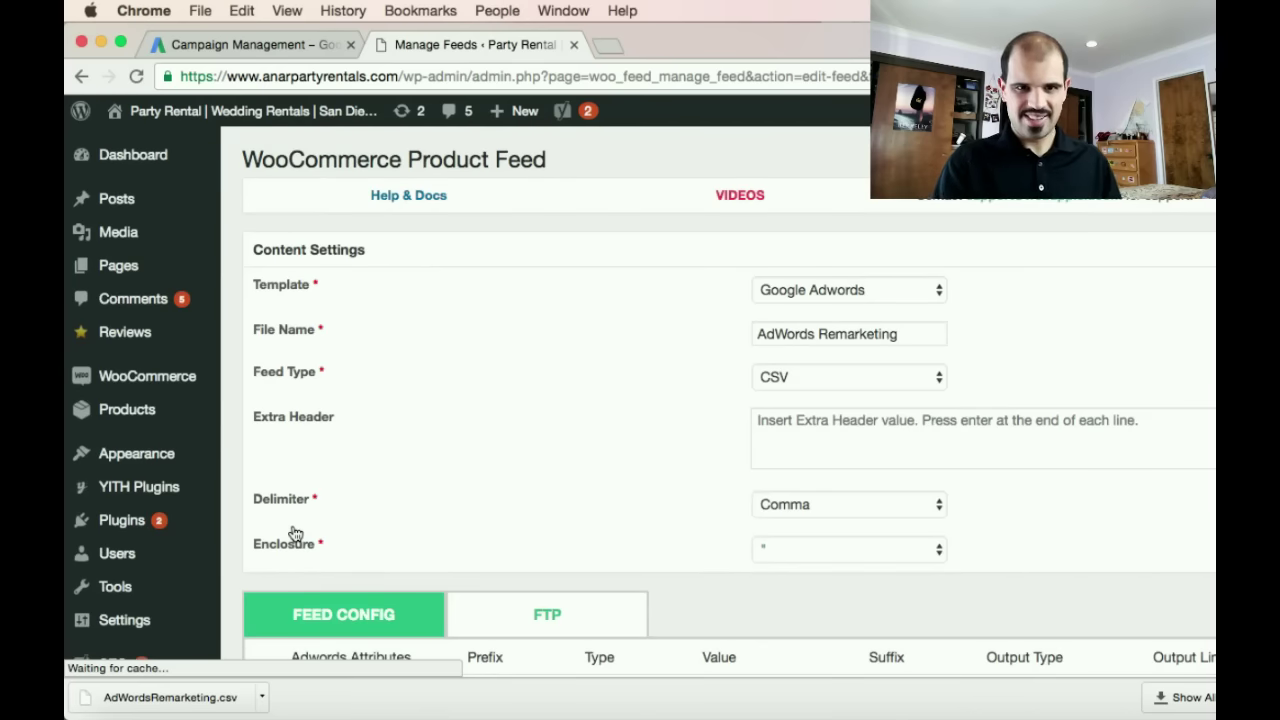
# Step: Set the suffix of the feed's Price attribute to USD and review the rest of the feed configuration
pyautogui.scroll(-5, 520, 542)
pyautogui.scroll(-4, 520, 540)
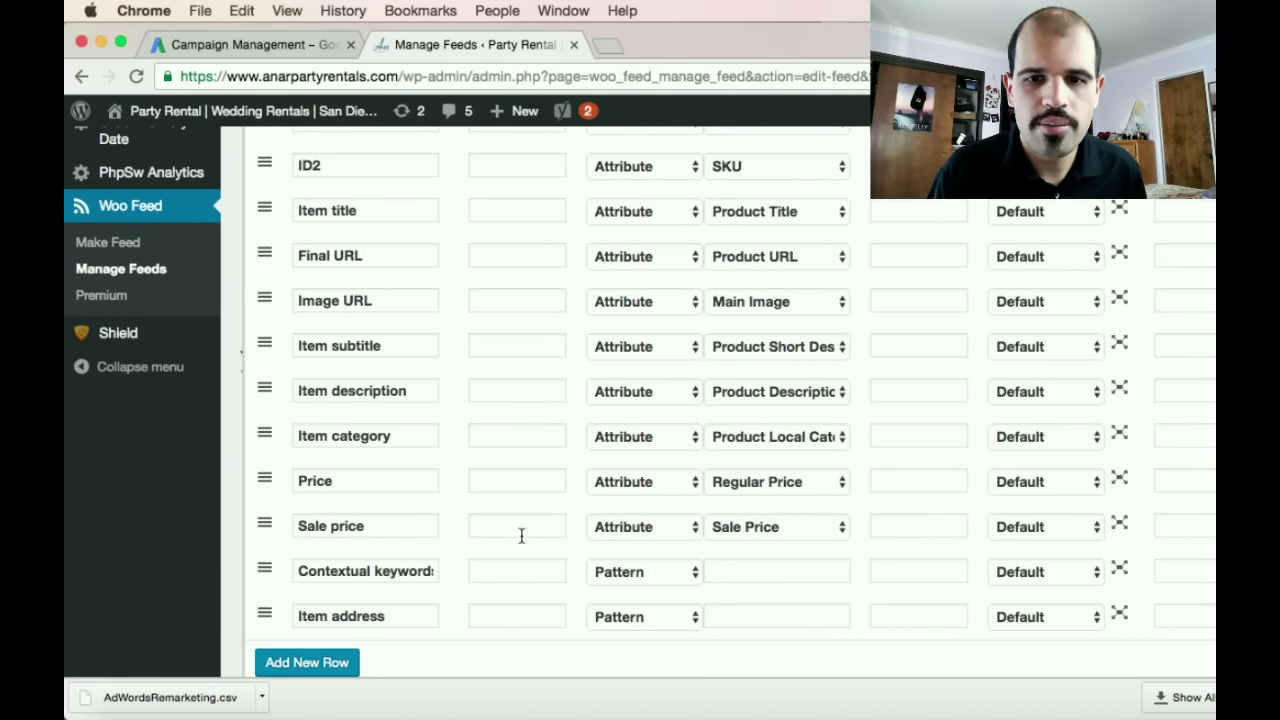
pyautogui.click(883, 484)
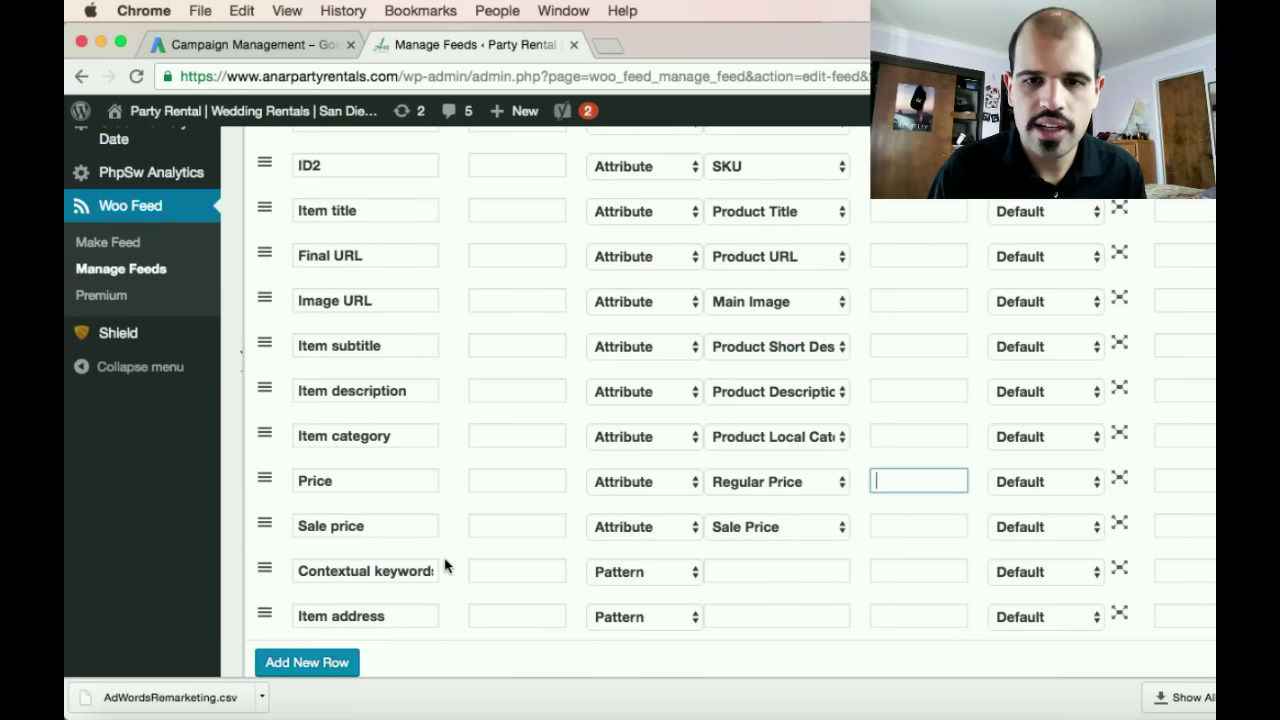
pyautogui.write('USD')
pyautogui.scroll(4, 663, 457)
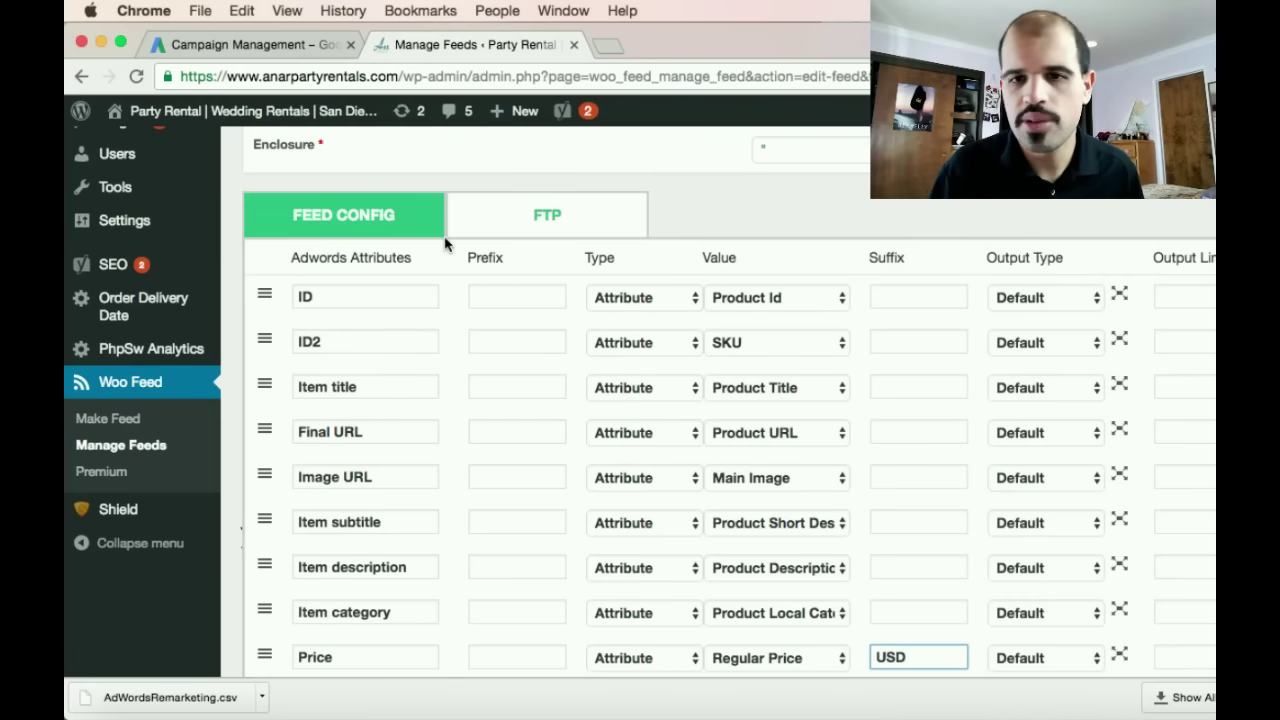
pyautogui.scroll(-2, 843, 316)
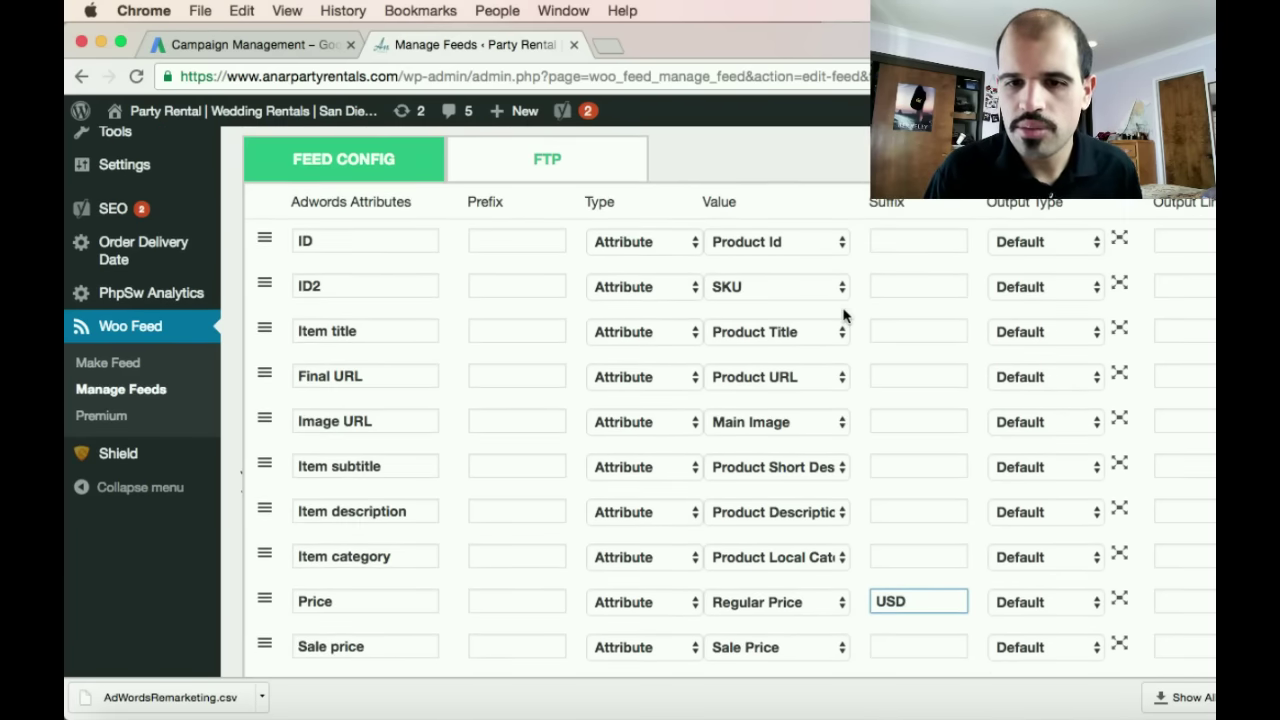
pyautogui.scroll(-5, 843, 316)
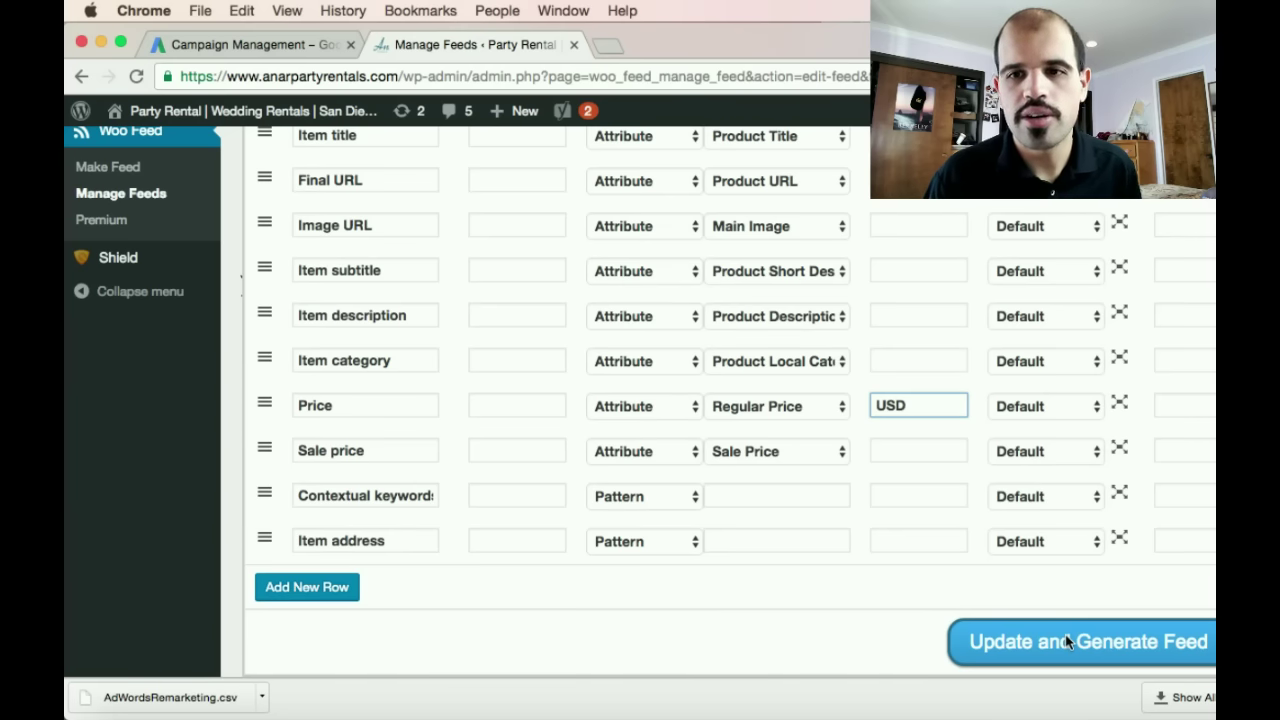
pyautogui.scroll(5, 641, 609)
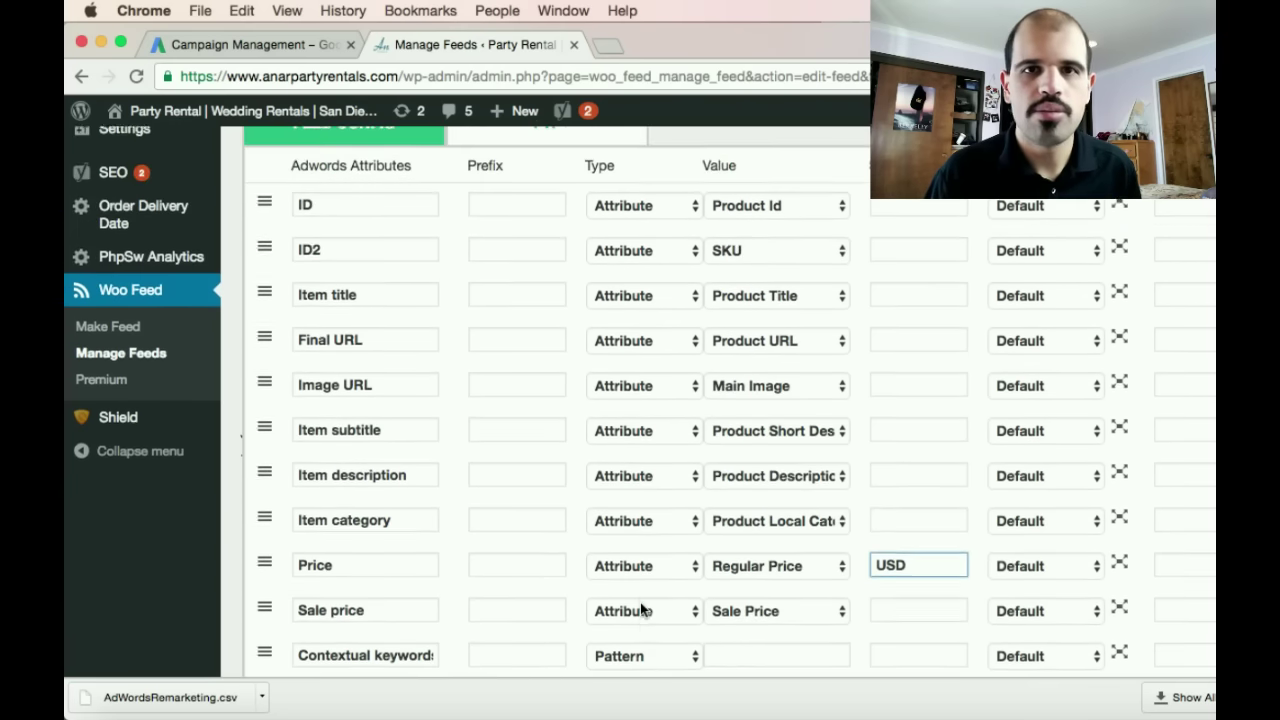
pyautogui.scroll(2, 641, 609)
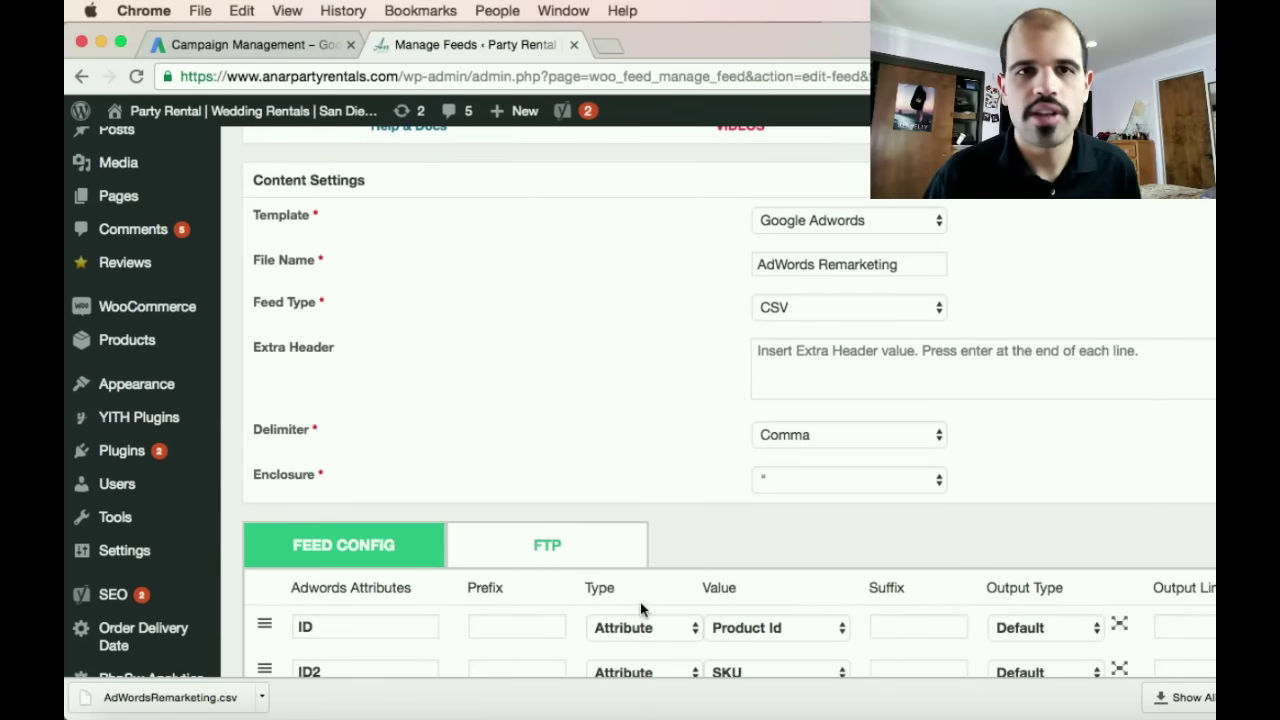
# Step: Return to Google AdWords and open the Remarketing Item Data feed from the business data list
pyautogui.click(307, 45)
pyautogui.scroll(-5, 540, 325)
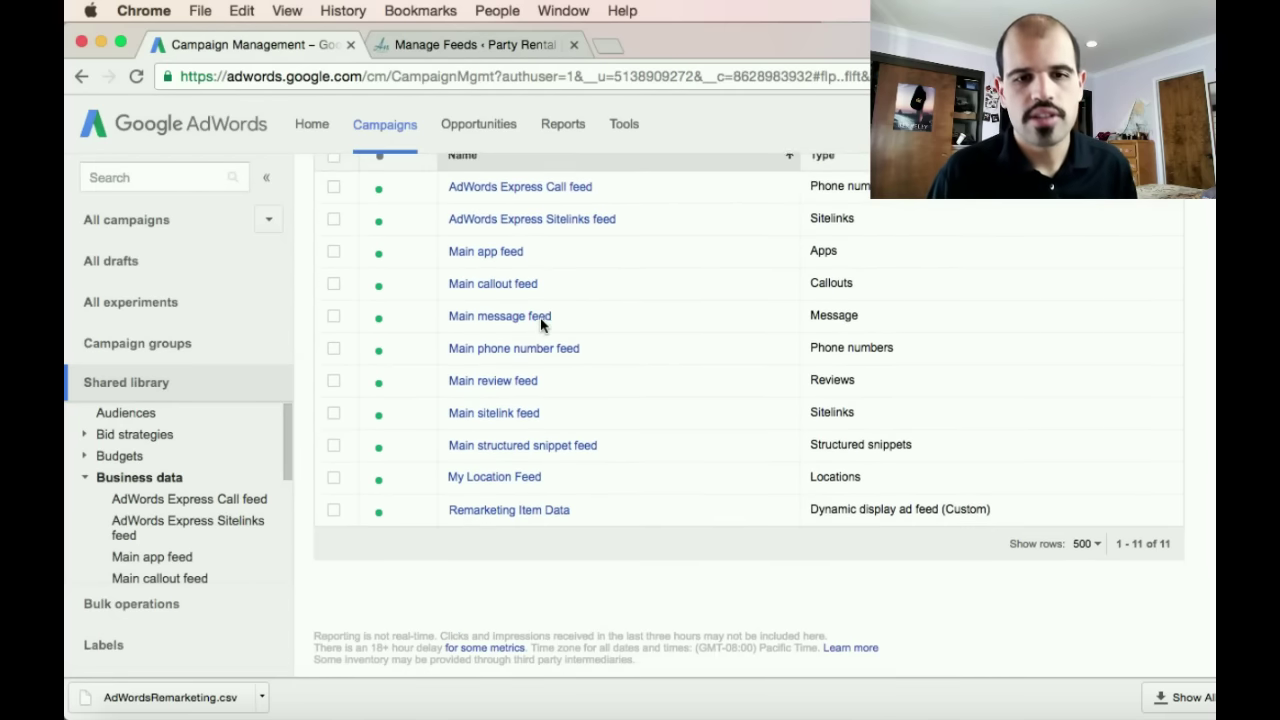
pyautogui.click(556, 514)
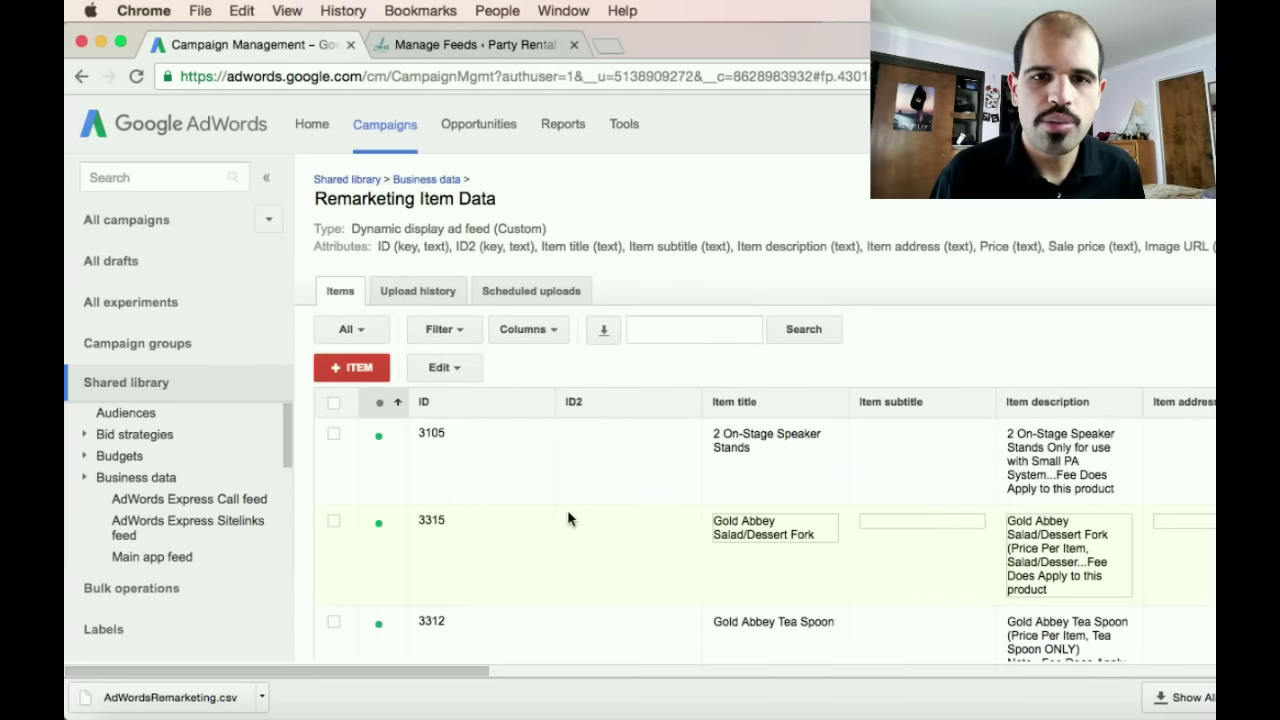
# Step: Examine the Remarketing Item Data items, checking their titles, descriptions, remaining attributes and policy approval details
pyautogui.scroll(-3, 568, 512)
pyautogui.hscroll(10, 568, 512)
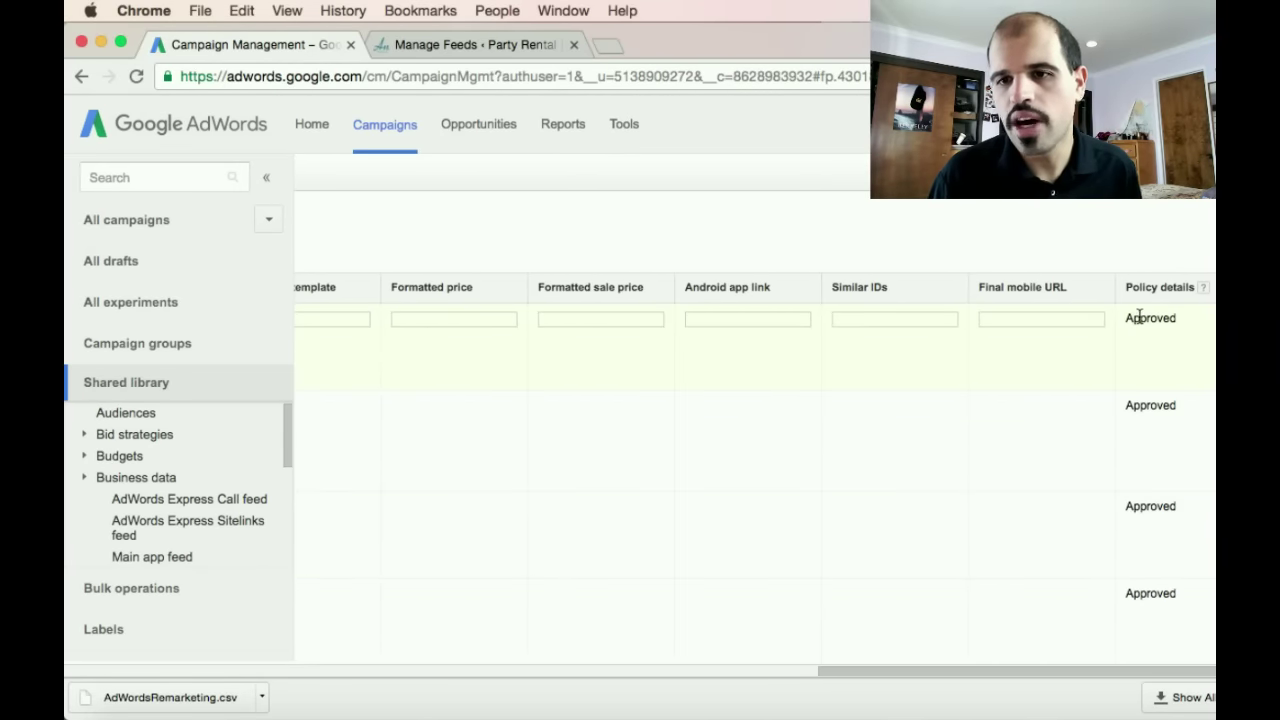
pyautogui.hscroll(-10, 1143, 343)
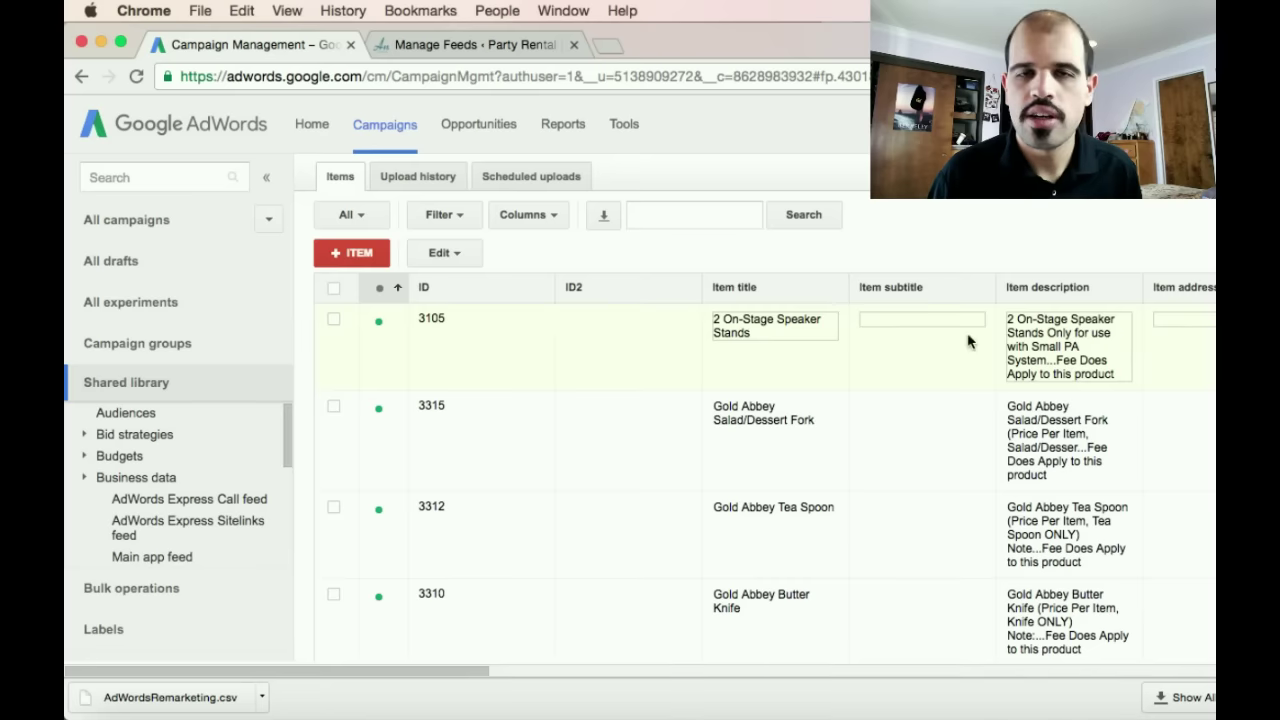
pyautogui.scroll(-8, 928, 330)
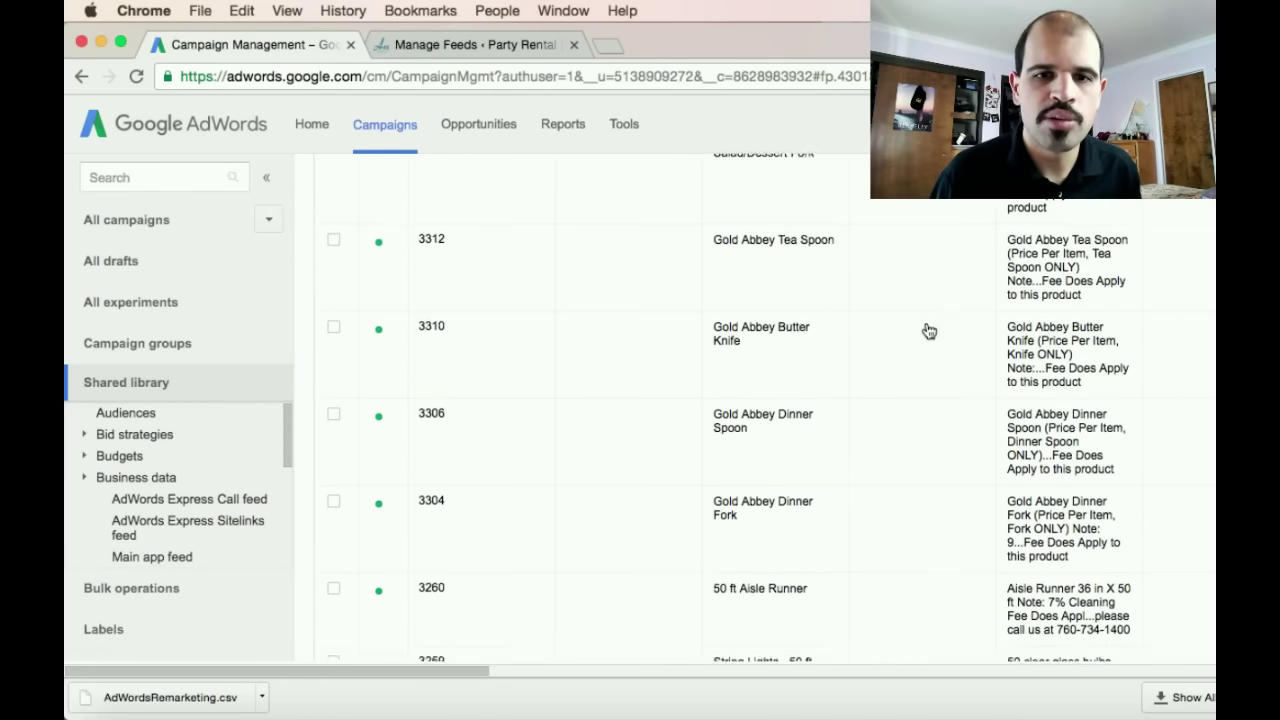
pyautogui.scroll(-4, 928, 330)
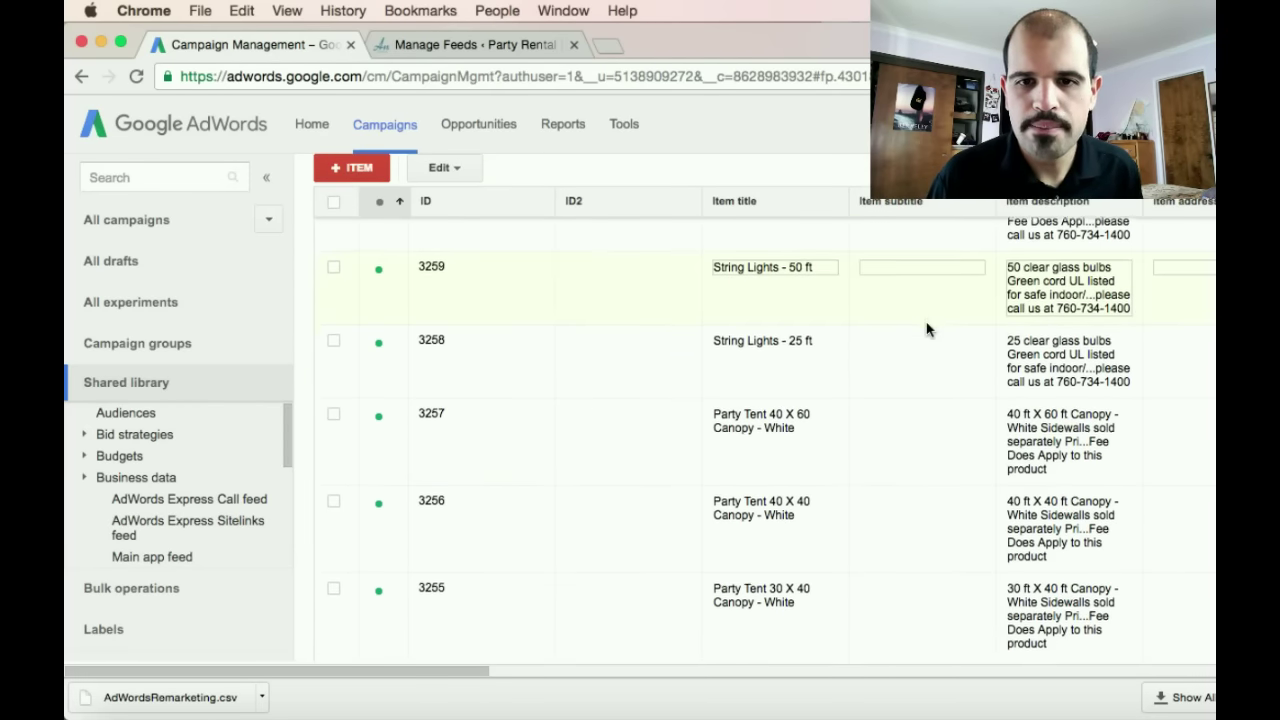
pyautogui.hscroll(5, 928, 330)
pyautogui.hscroll(7, 927, 330)
pyautogui.hscroll(-10, 927, 330)
pyautogui.scroll(12, 927, 330)
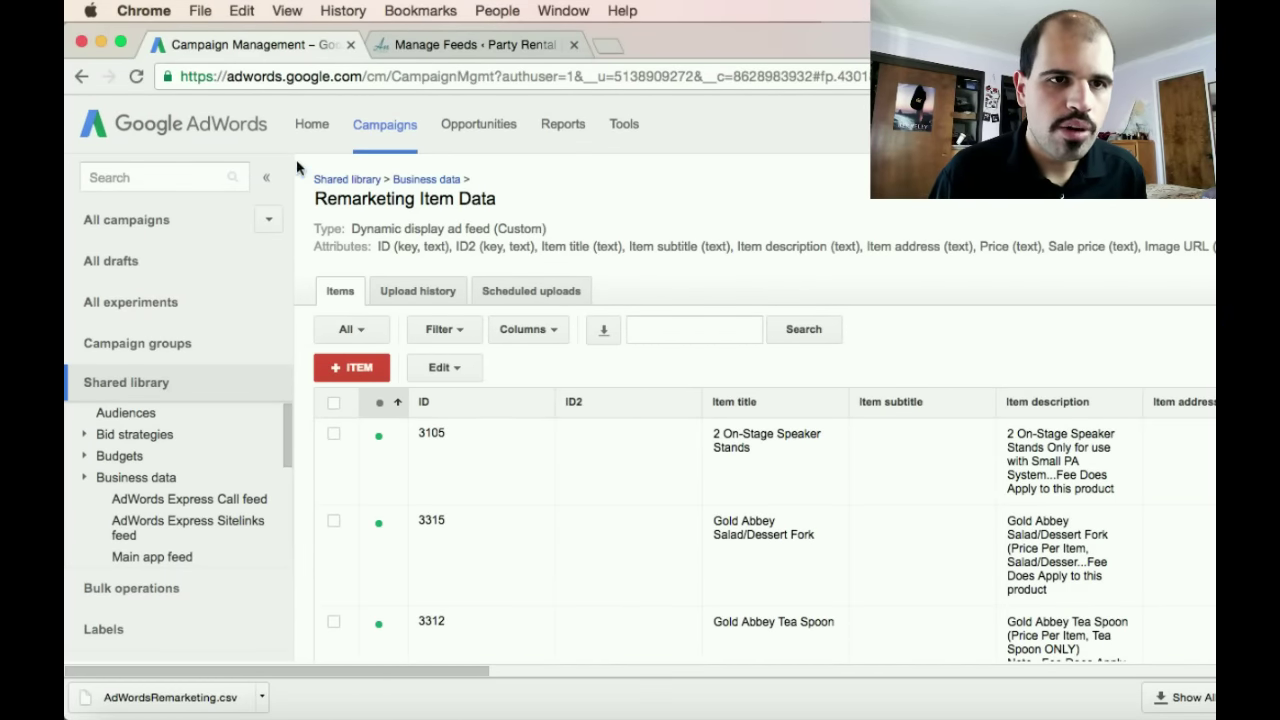
# Step: Go to the All campaigns overview and start a new Display Network only campaign, bringing its marketing objectives into view
pyautogui.click(230, 138)
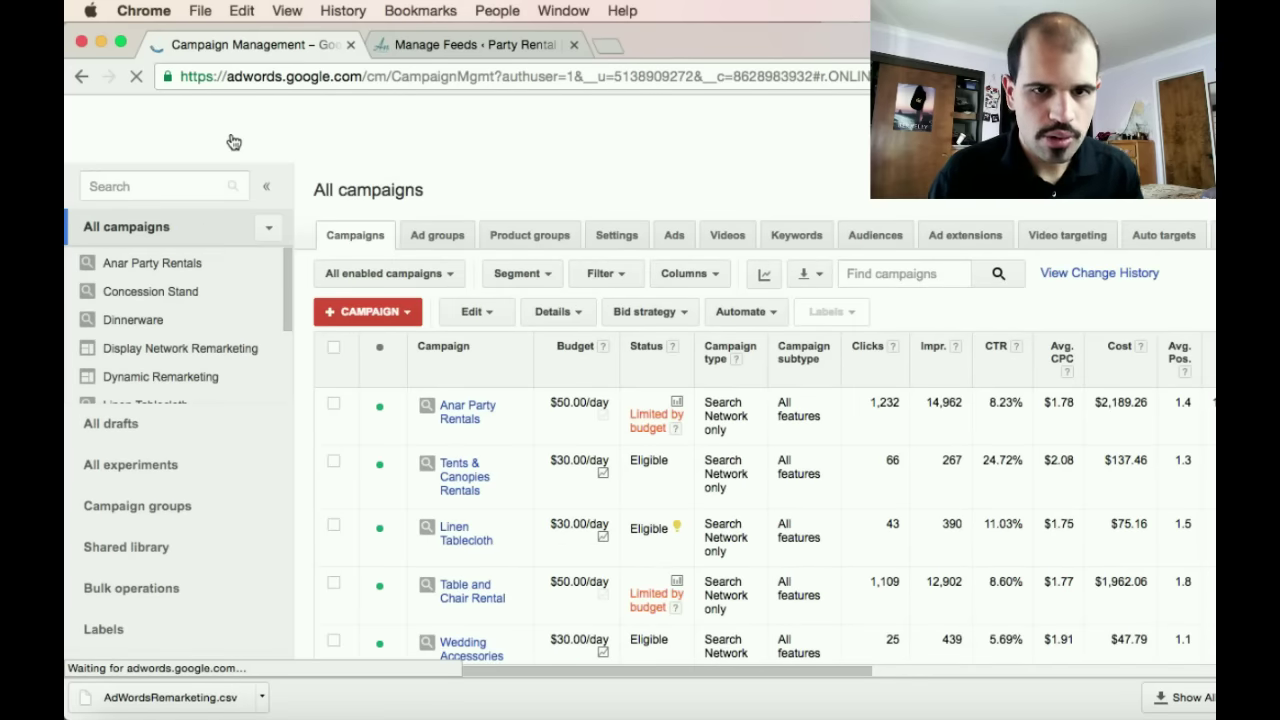
pyautogui.click(359, 312)
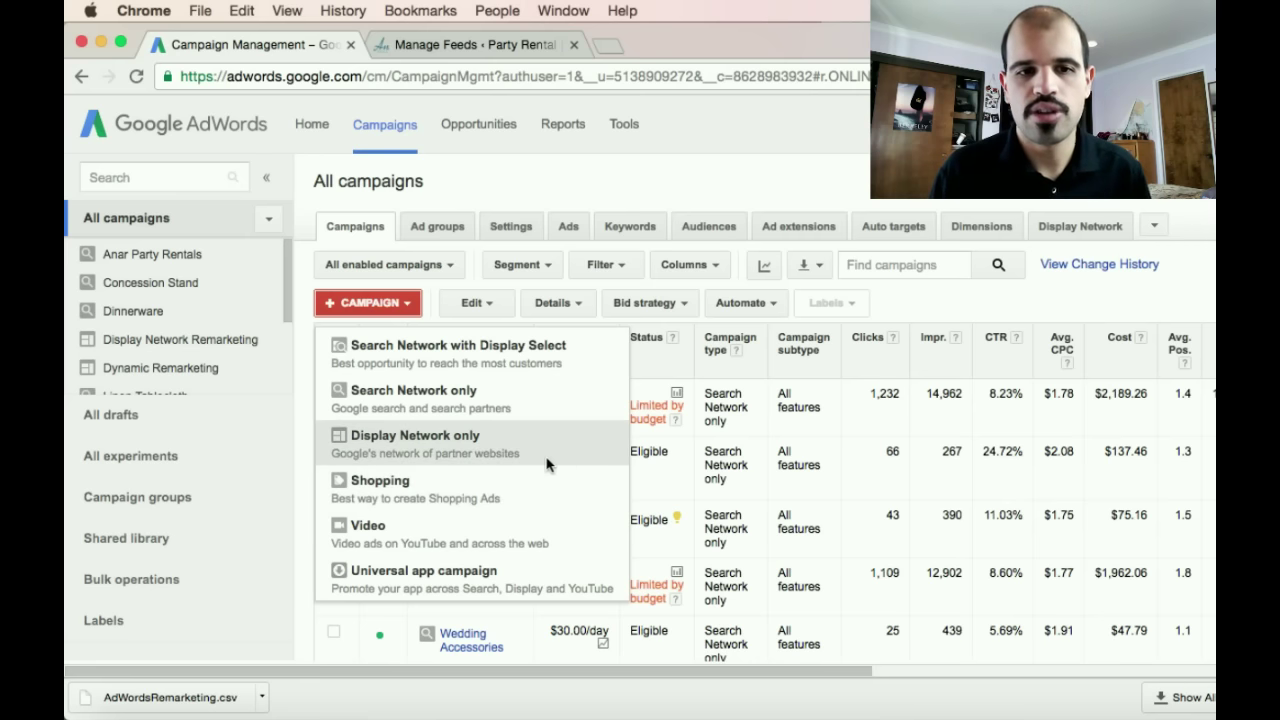
pyautogui.click(506, 452)
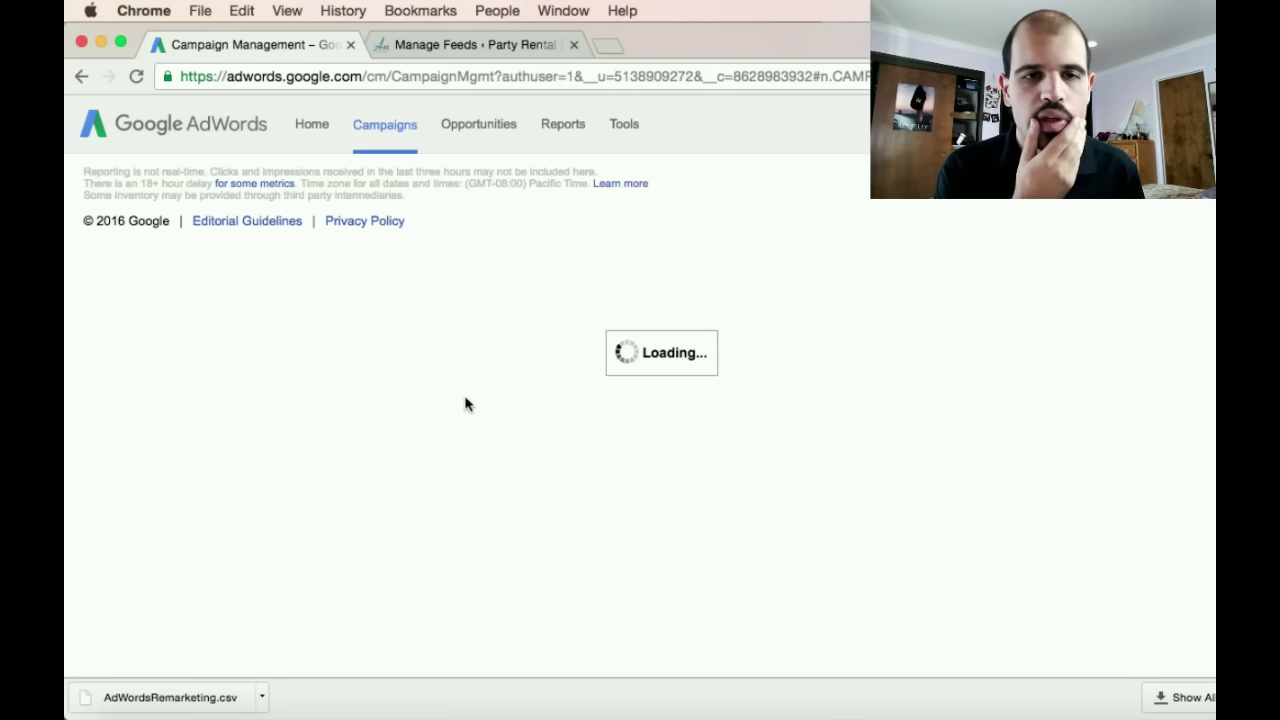
pyautogui.scroll(1, 662, 327)
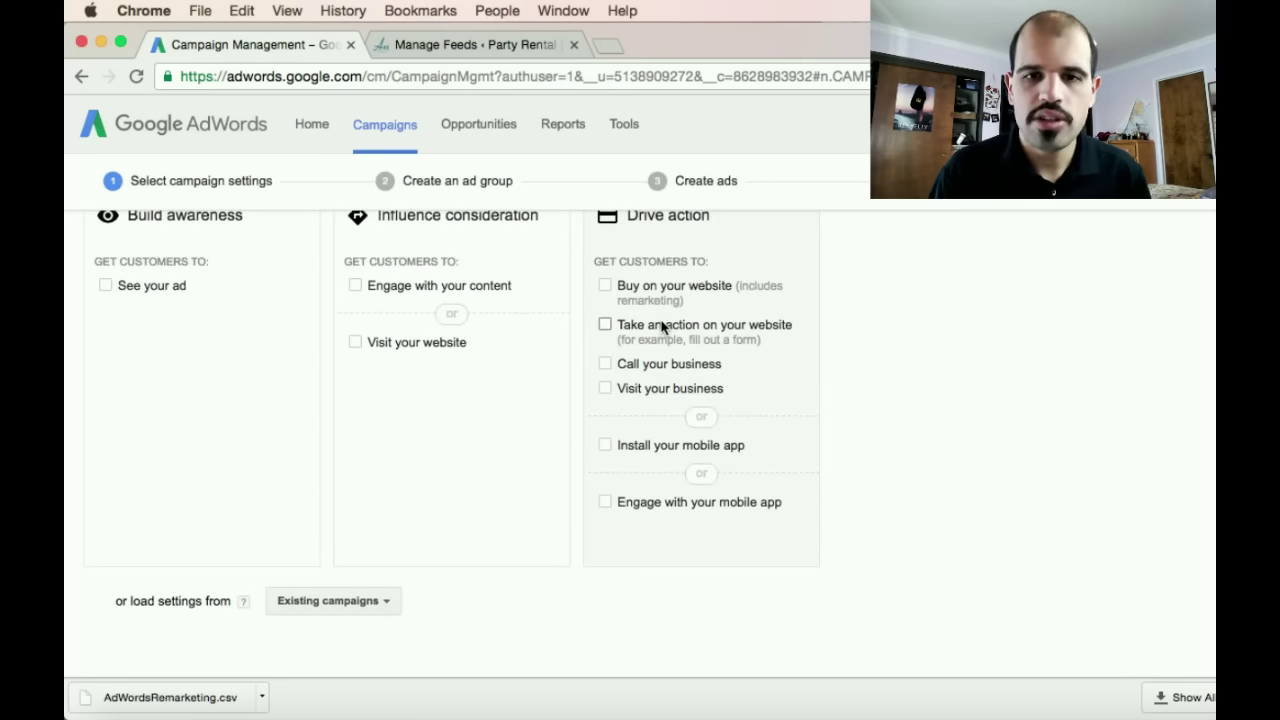
# Step: Set the Display Network only campaign to have no marketing objective, with all available features
pyautogui.scroll(1, 662, 327)
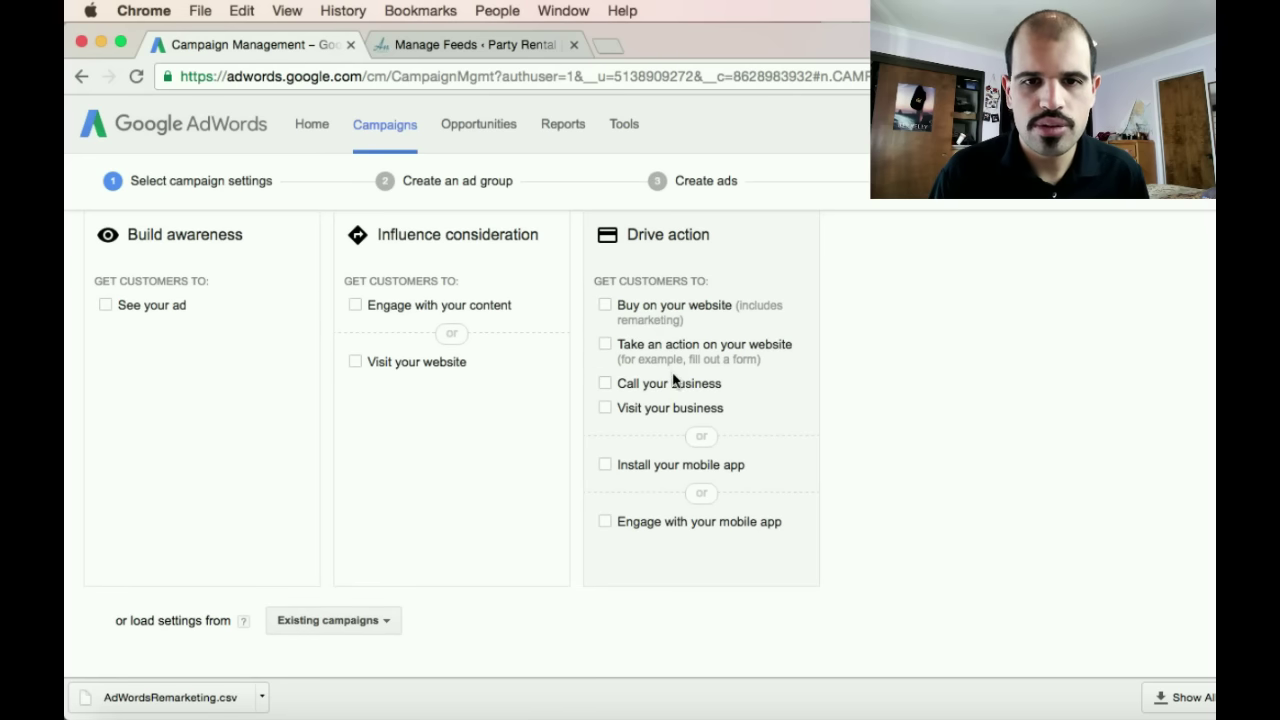
pyautogui.scroll(5, 668, 410)
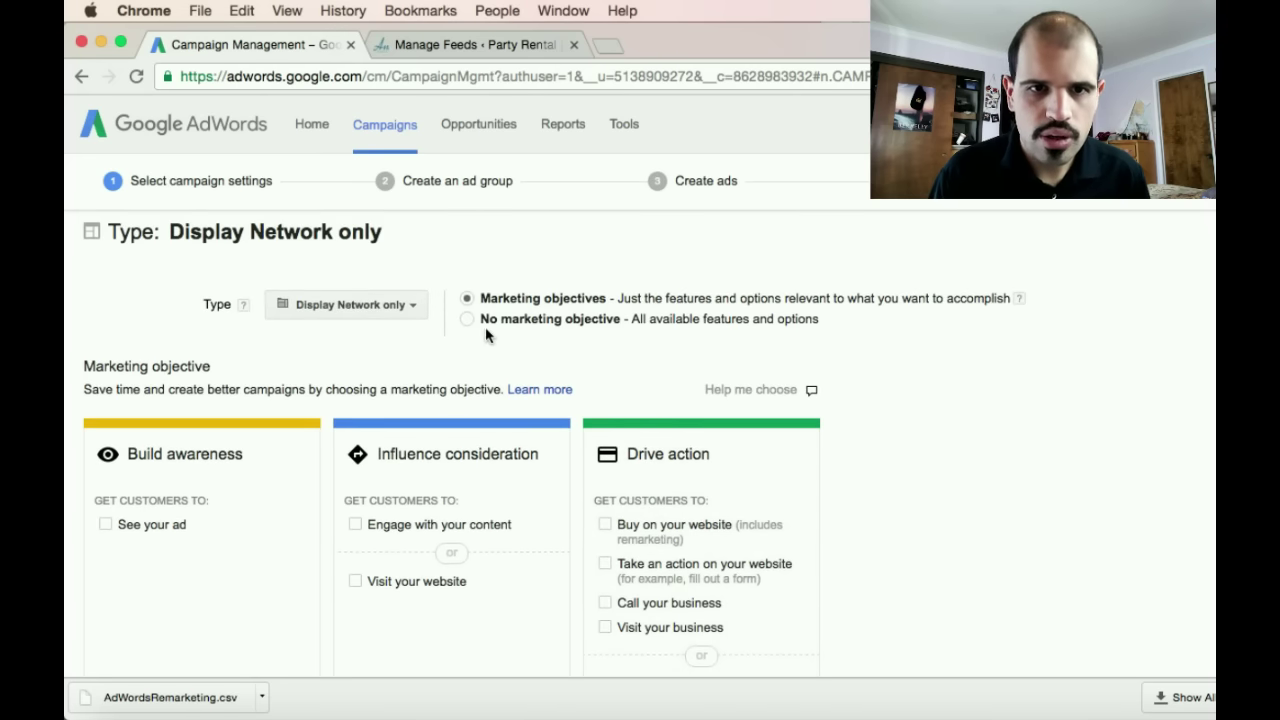
pyautogui.click(468, 320)
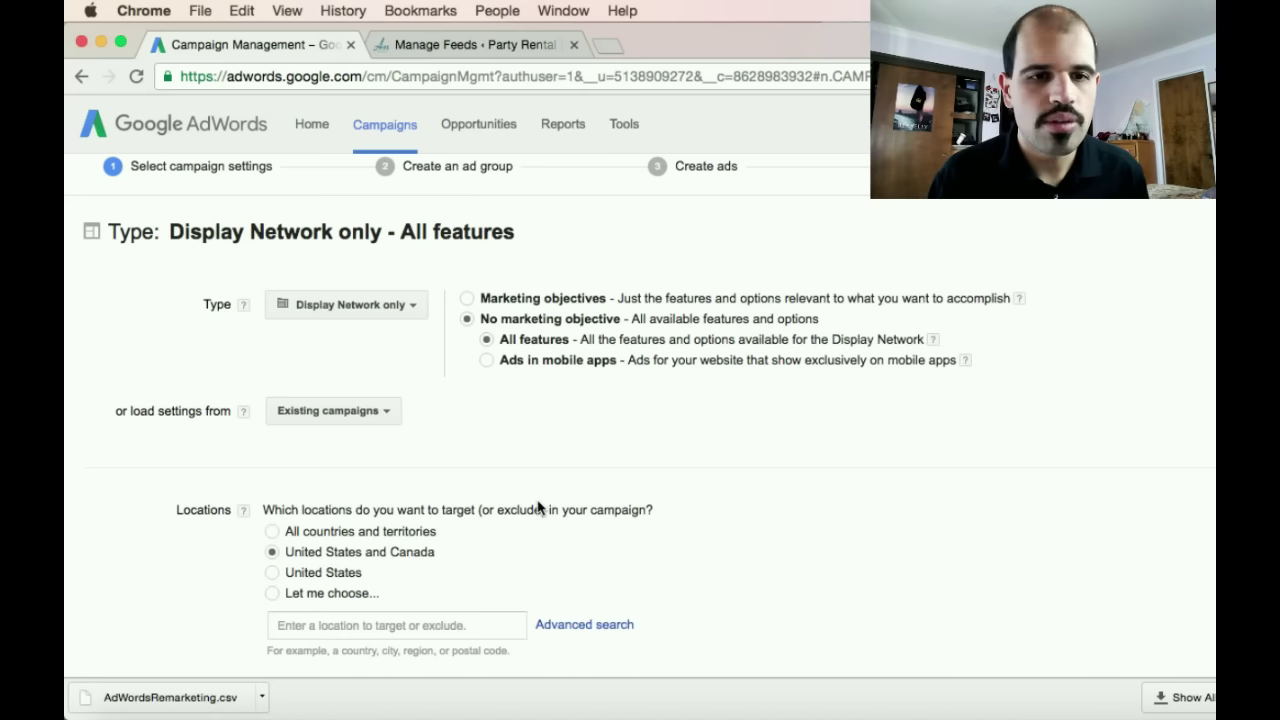
# Step: Go through the campaign's location and language settings and set its bid strategy to Manual CPC
pyautogui.scroll(-3, 538, 508)
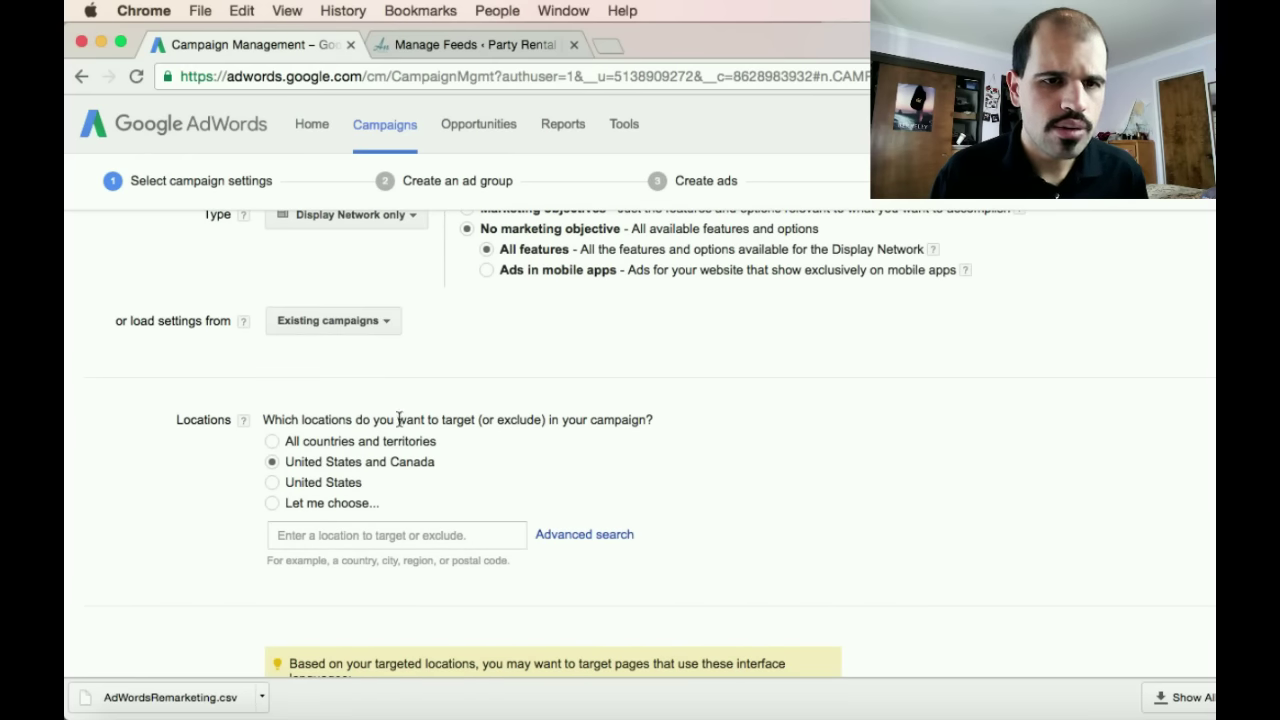
pyautogui.scroll(-3, 399, 420)
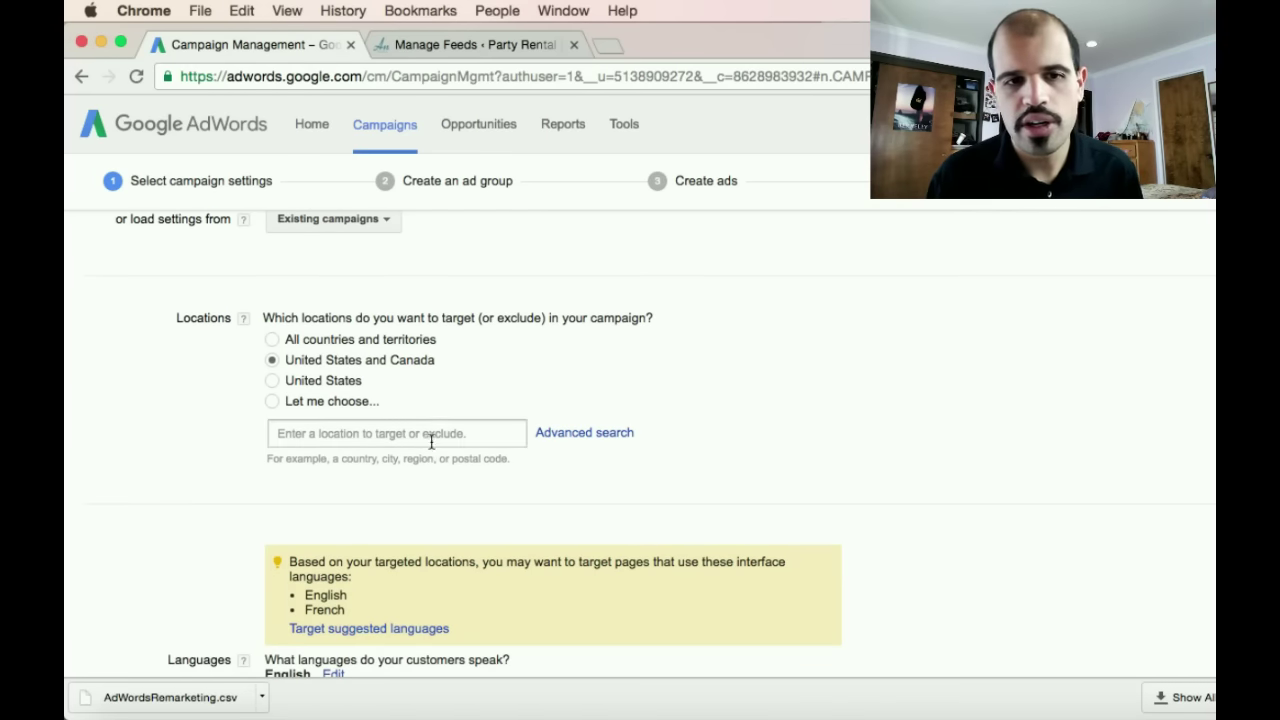
pyautogui.click(430, 440)
pyautogui.scroll(-5, 480, 556)
pyautogui.click(473, 397)
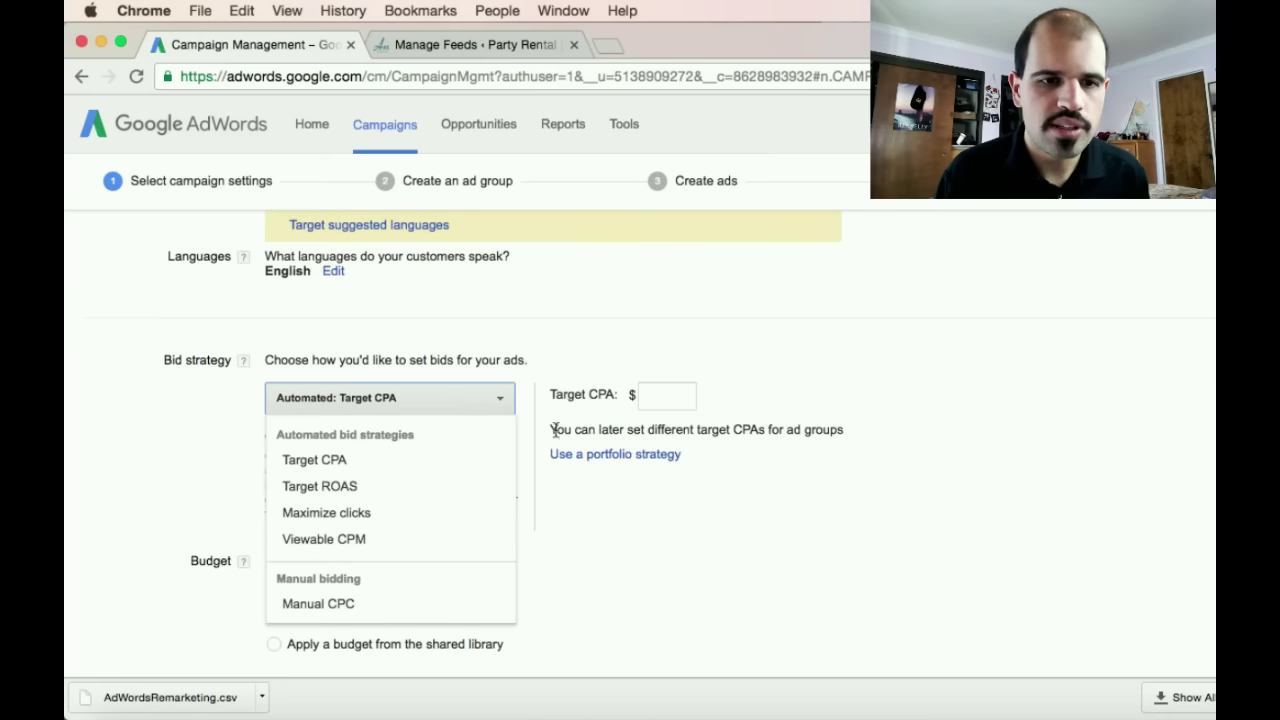
pyautogui.click(471, 591)
# Step: Enable dynamic ads in the campaign's advanced dynamic ad settings, with Other (custom option) as the business type
pyautogui.scroll(-10, 331, 487)
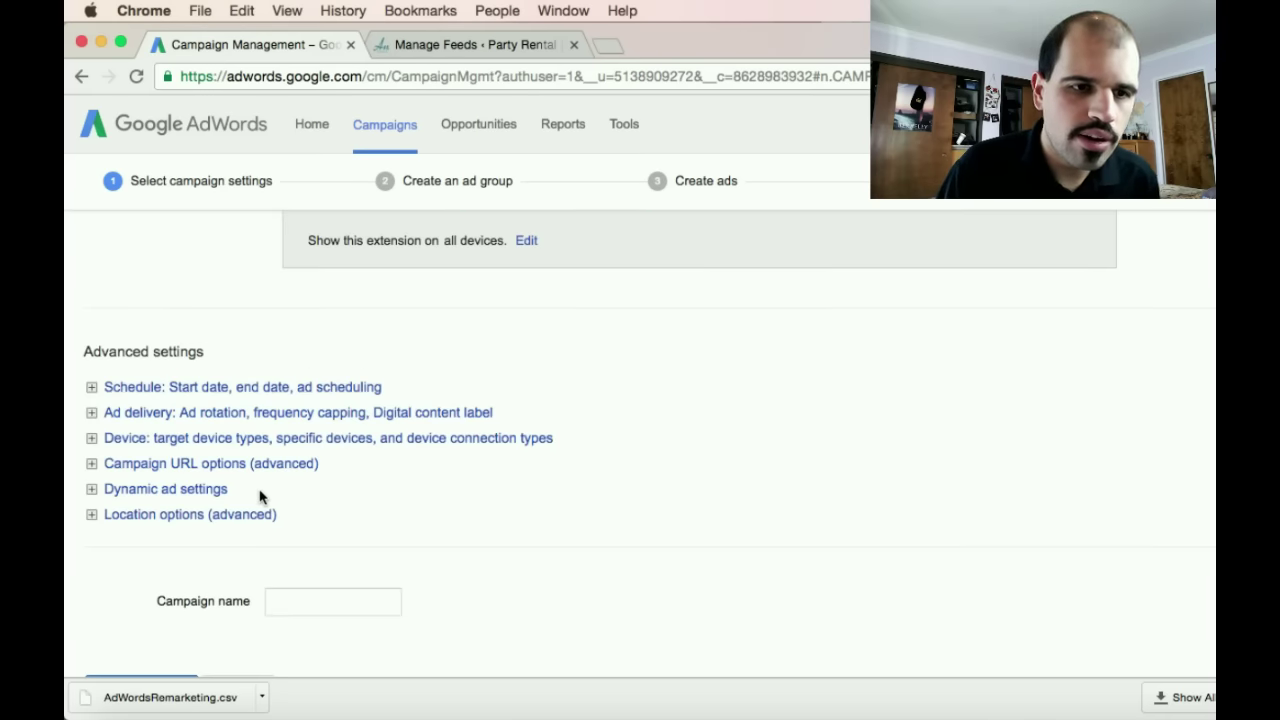
pyautogui.click(206, 494)
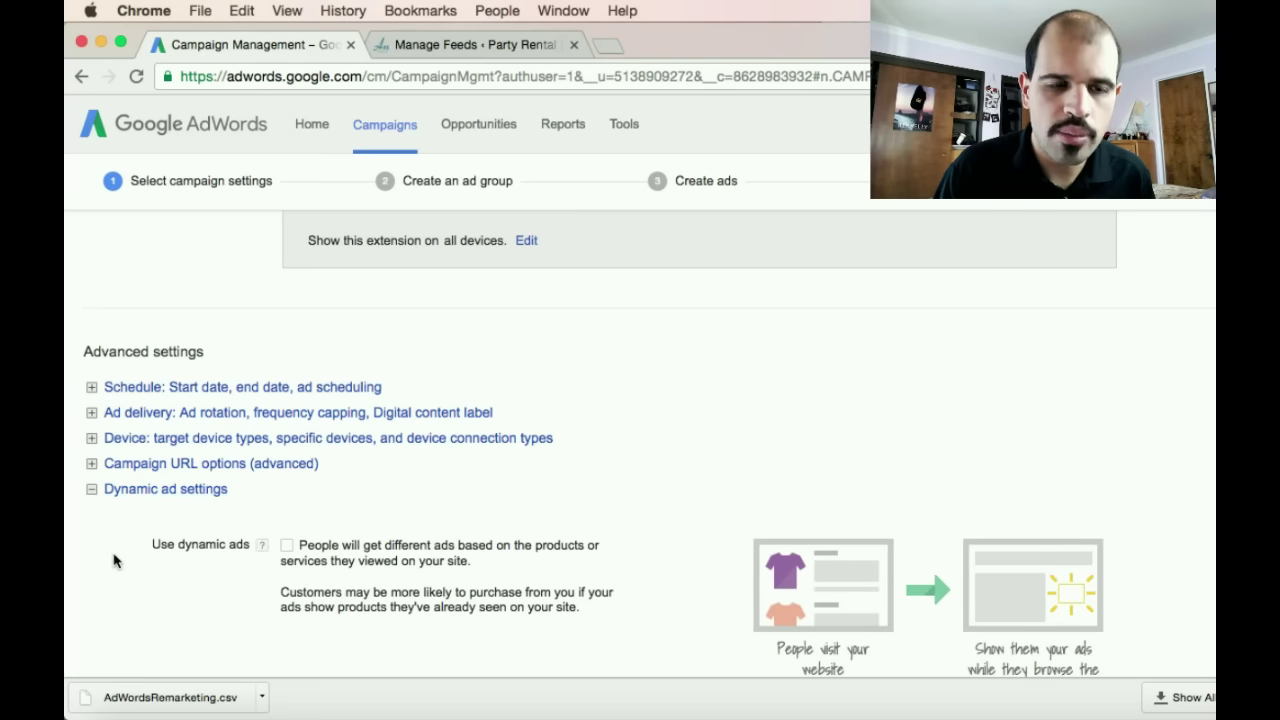
pyautogui.scroll(-5, 347, 597)
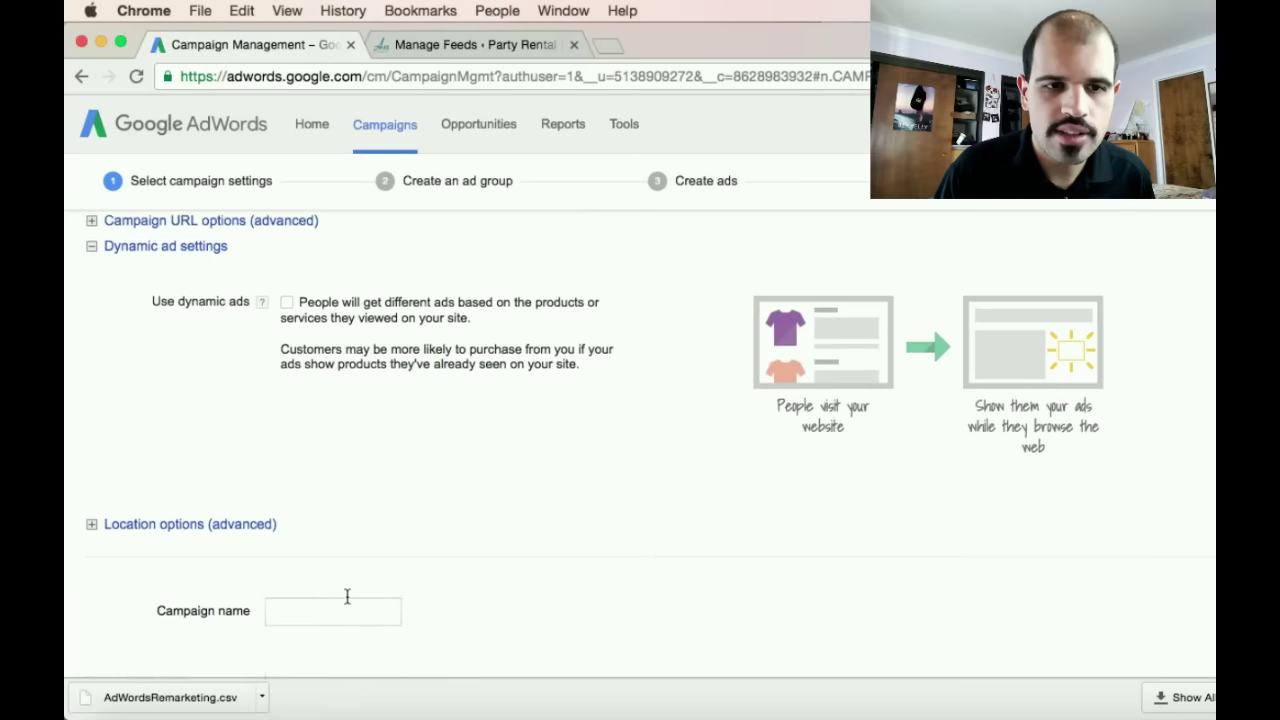
pyautogui.click(287, 291)
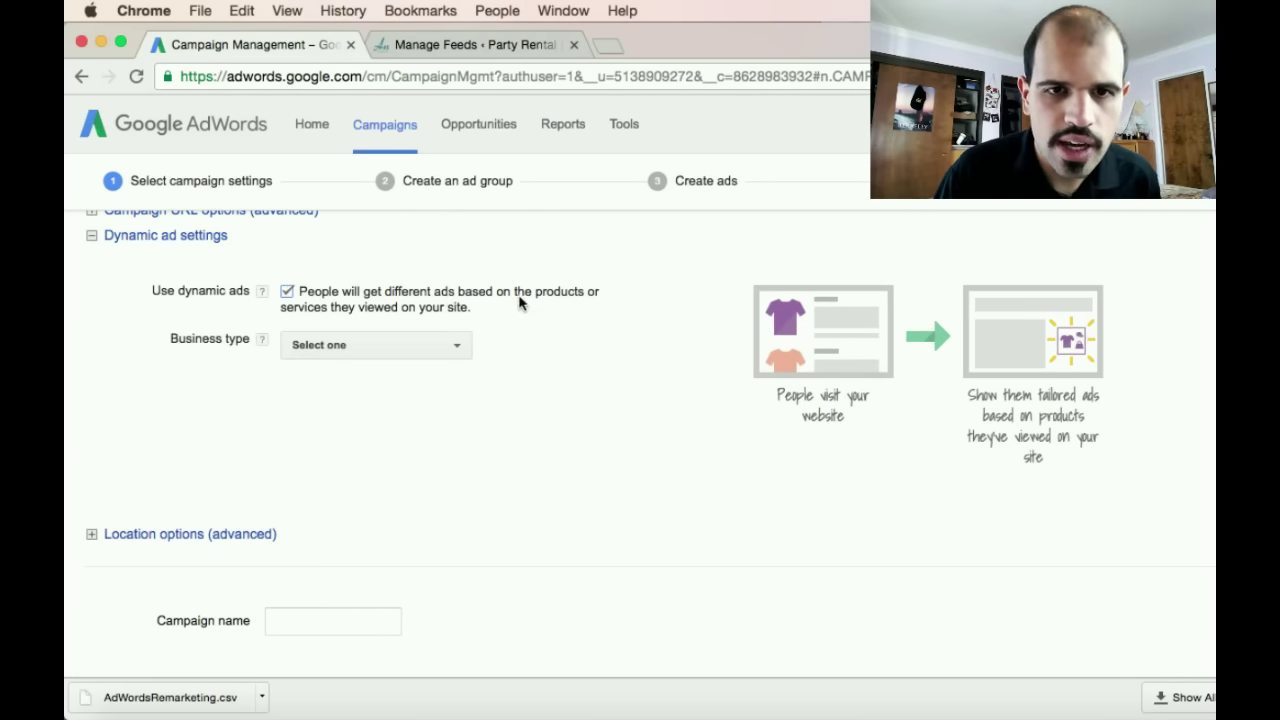
pyautogui.click(425, 358)
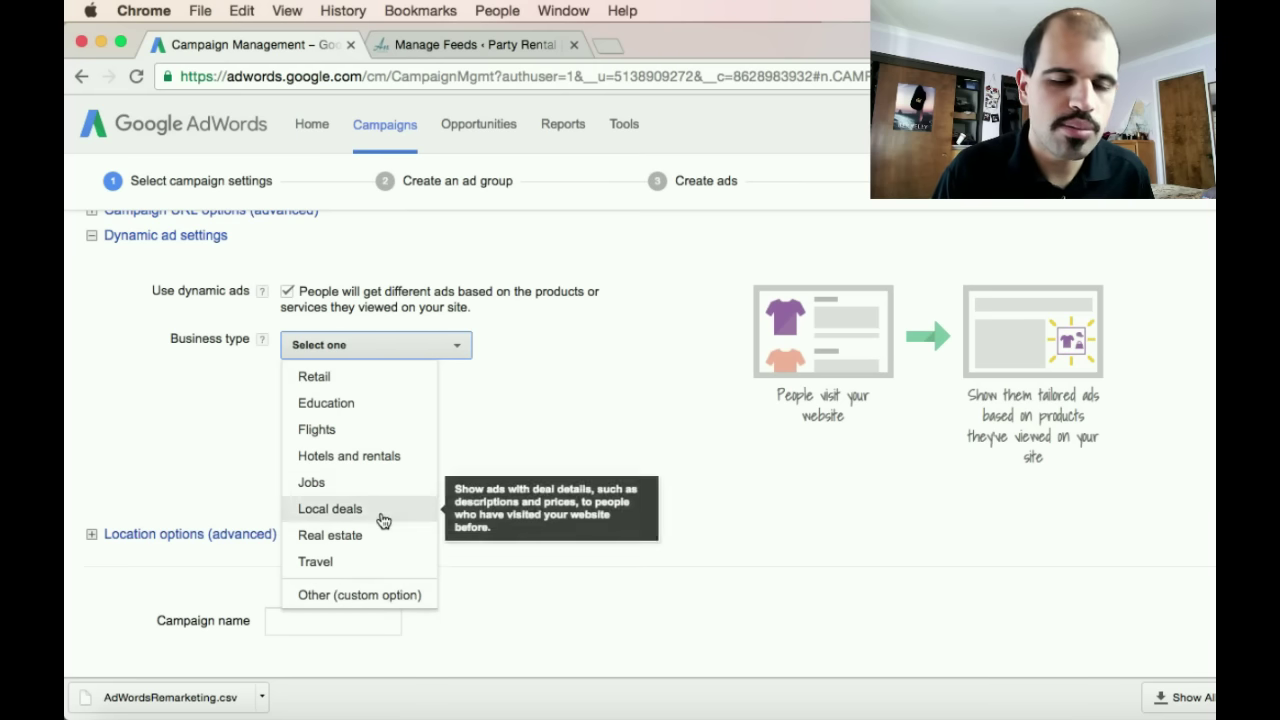
pyautogui.click(387, 594)
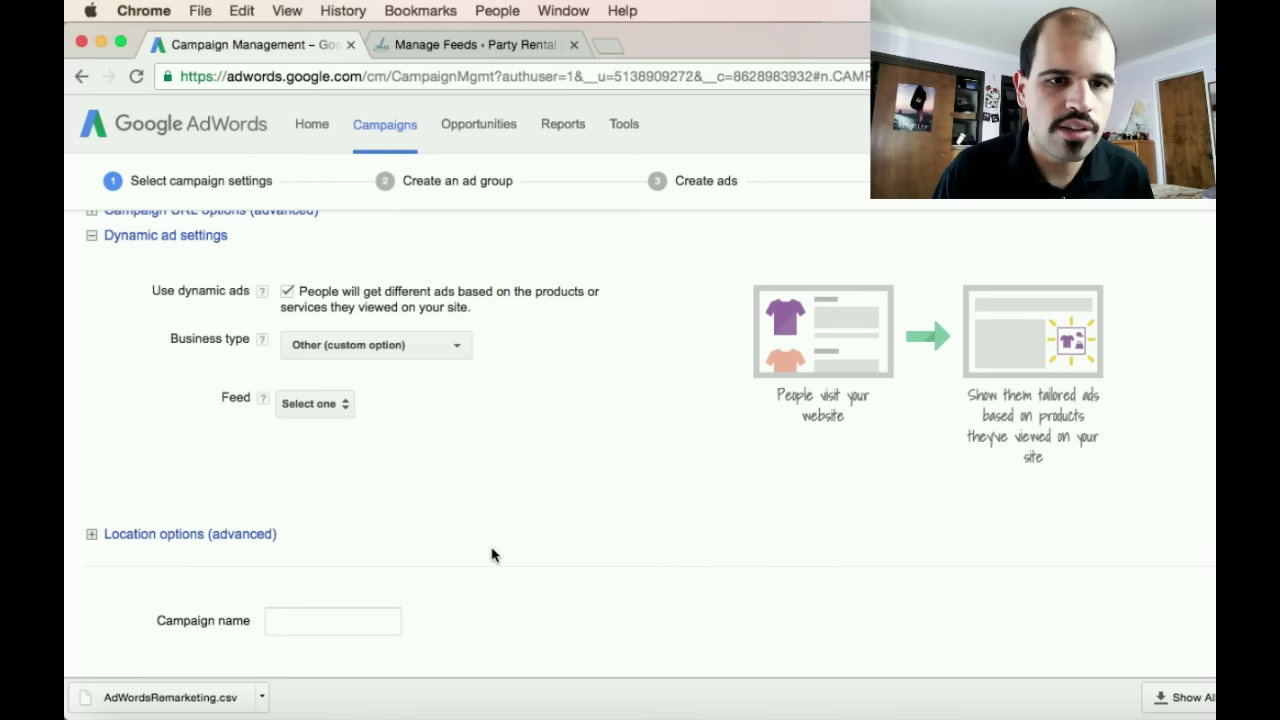
# Step: Choose the Remarketing Item Data feed as the source for the campaign's dynamic ads
pyautogui.click(305, 402)
pyautogui.click(306, 405)
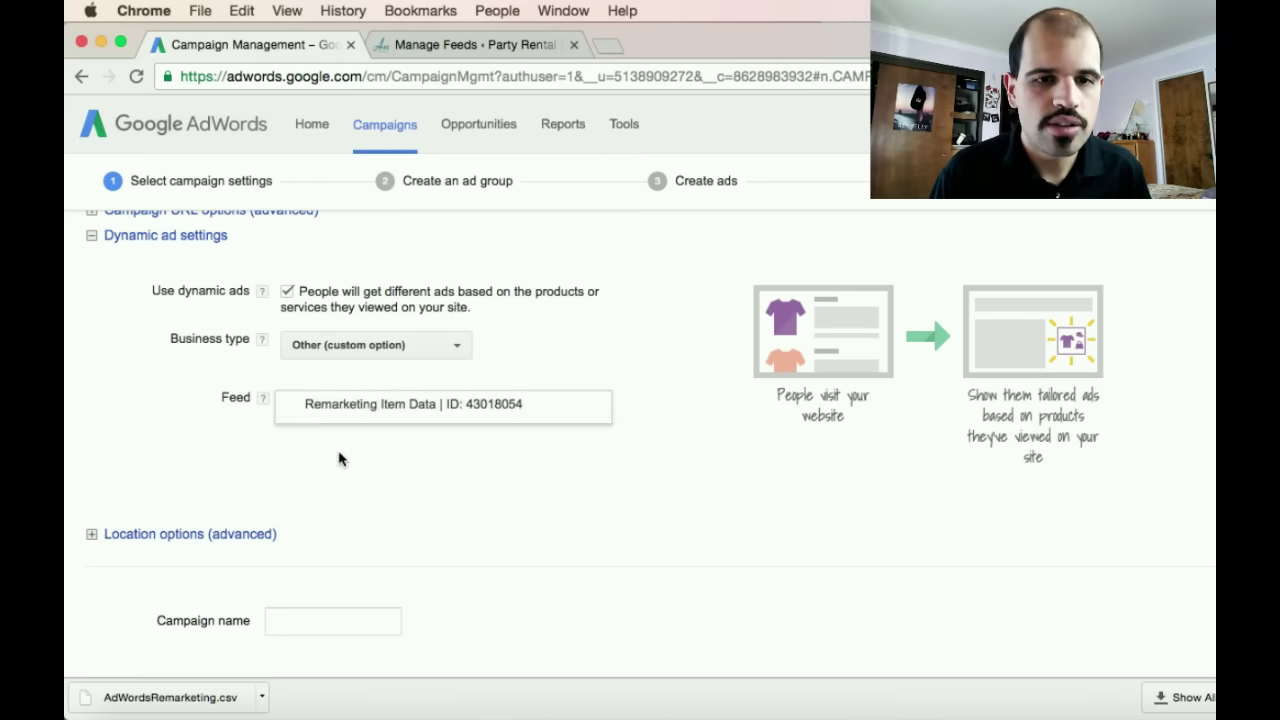
pyautogui.click(456, 420)
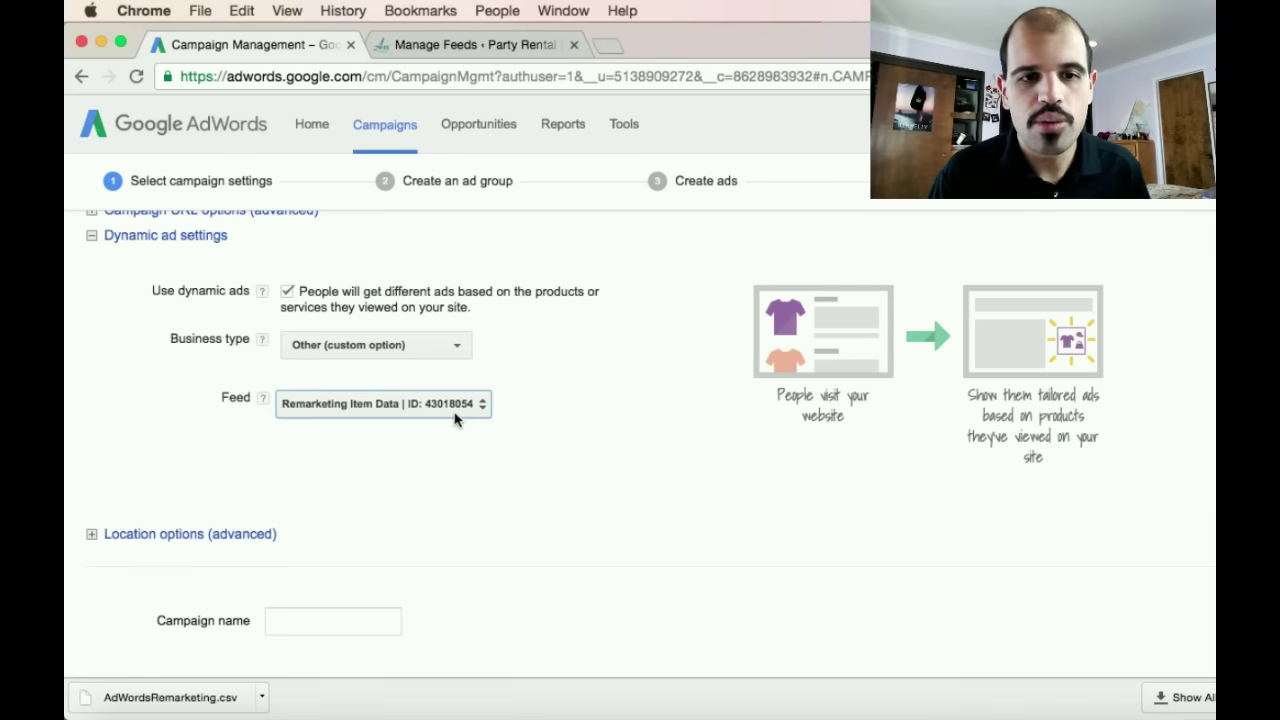
pyautogui.scroll(-3, 460, 480)
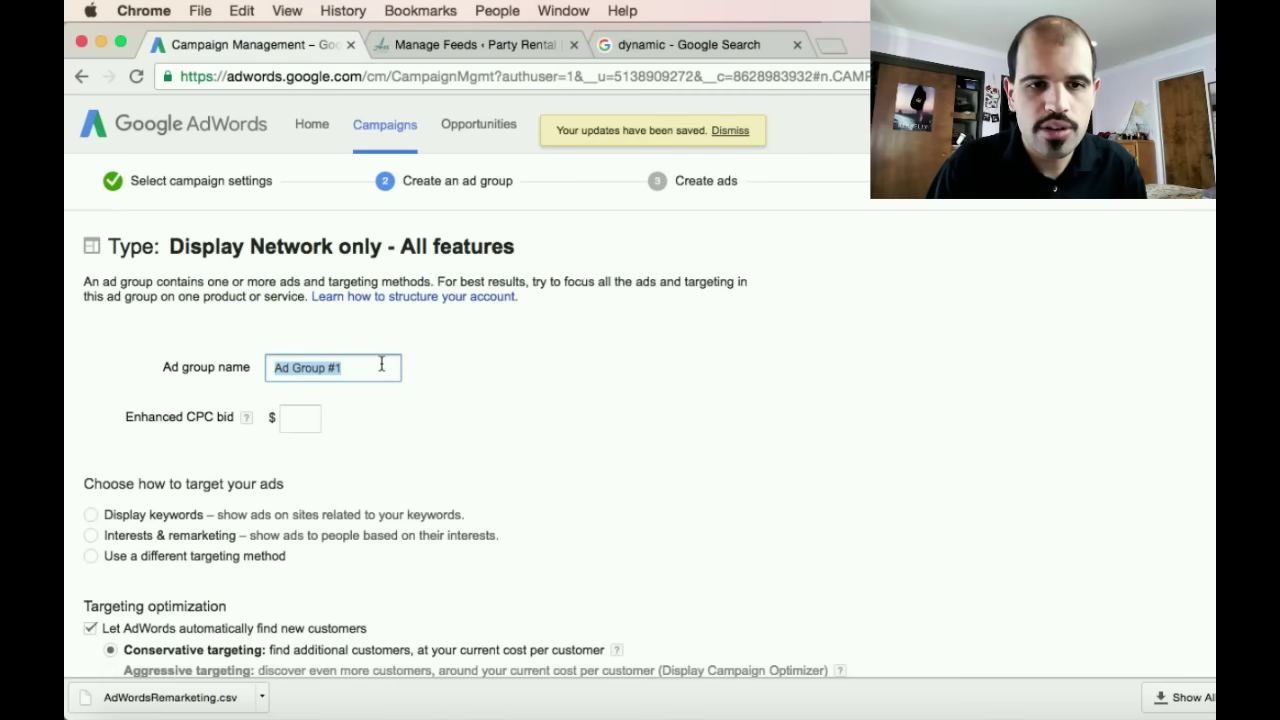
# Step: Name the ad group Anar Party Rentals and set its Enhanced CPC bid to $3
pyautogui.scroll(-2, 381, 366)
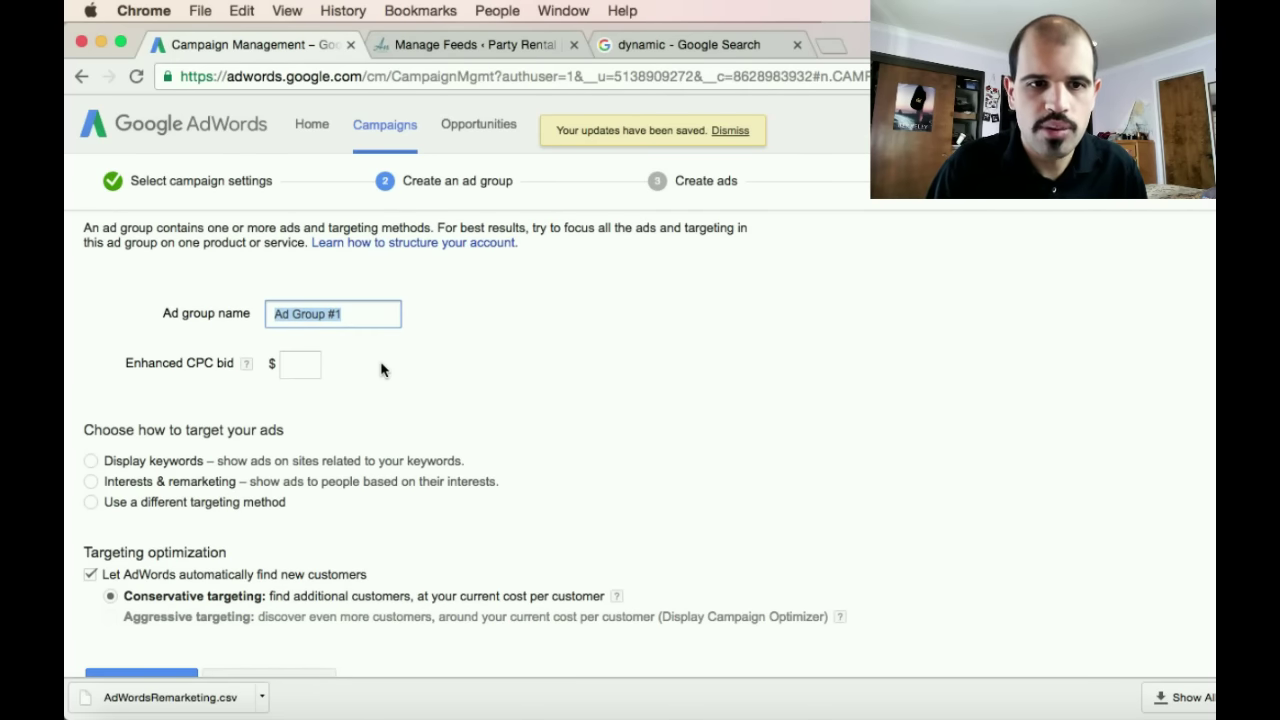
pyautogui.click(300, 364)
pyautogui.write('3')
pyautogui.scroll(-4, 180, 484)
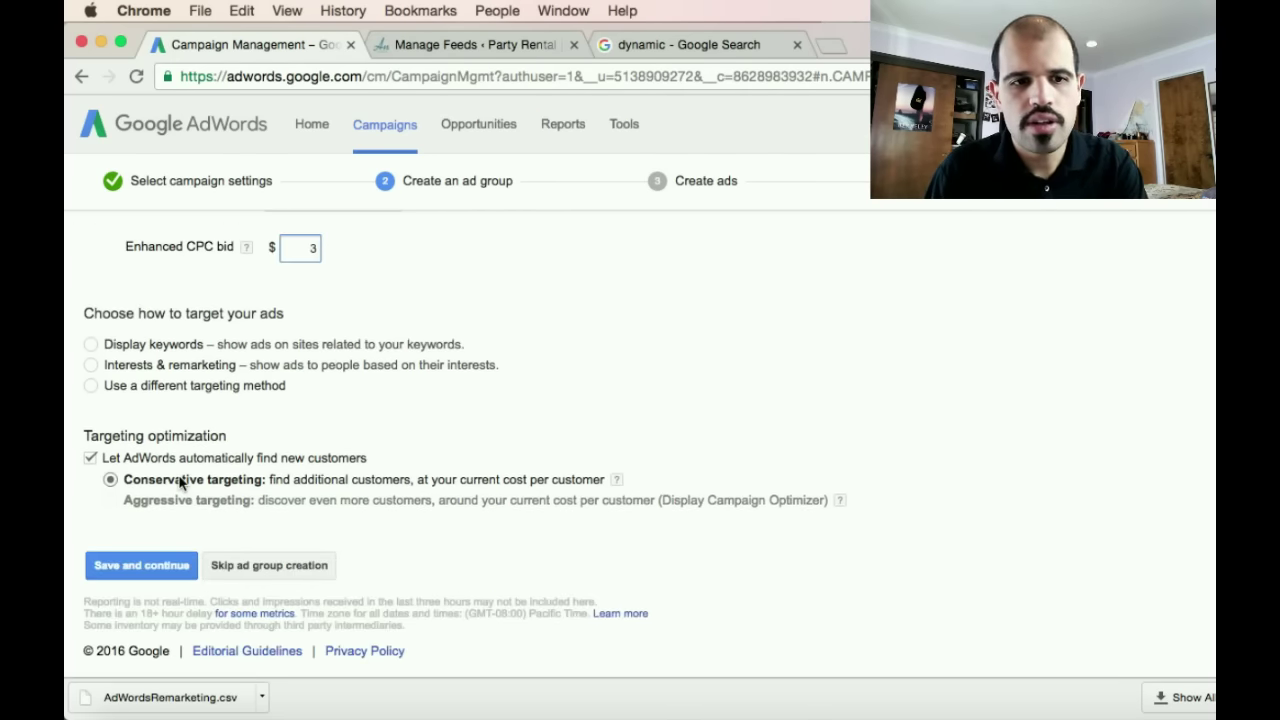
pyautogui.click(90, 459)
pyautogui.click(91, 461)
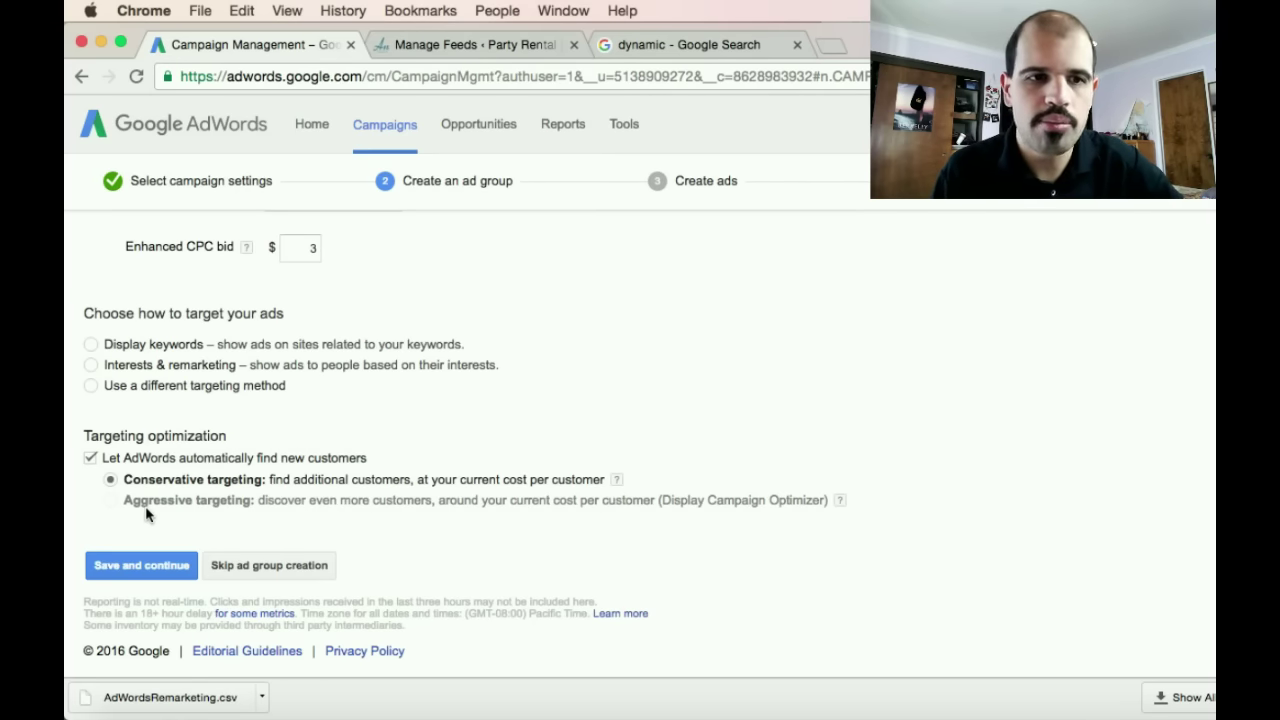
# Step: Target the ad group by Interests & remarketing and add the All Users list from the remarketing lists
pyautogui.scroll(2, 146, 514)
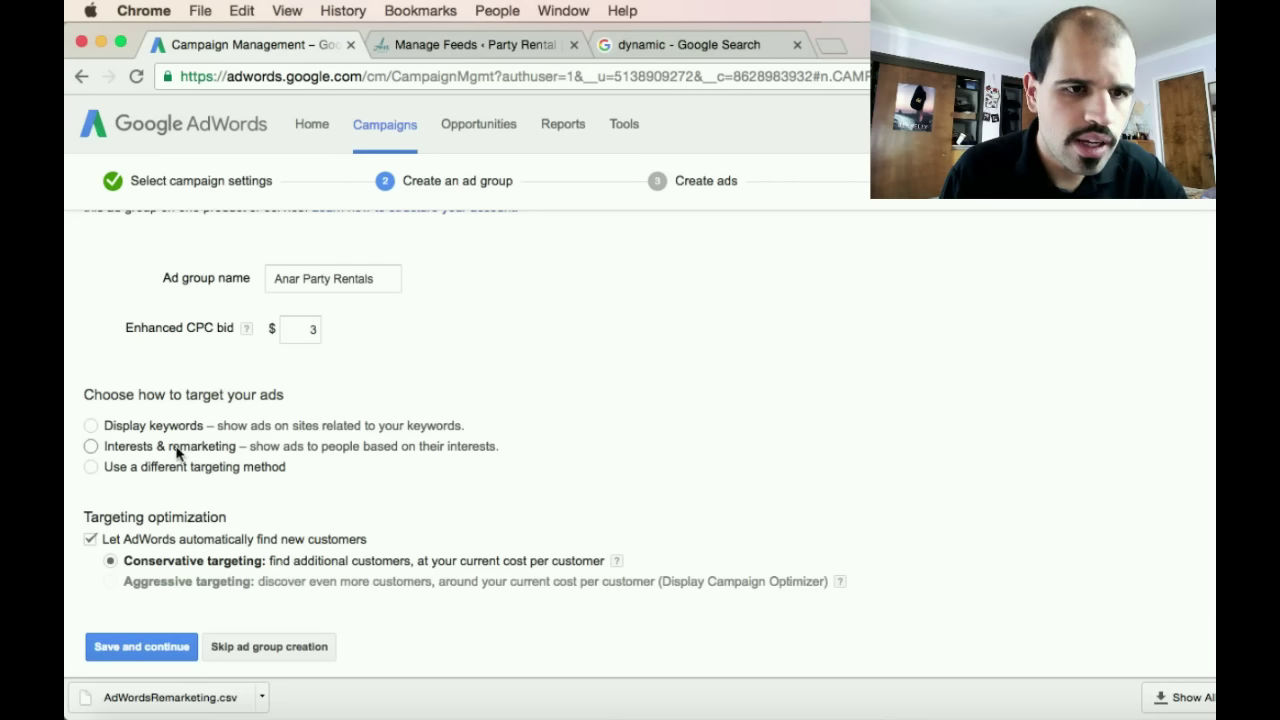
pyautogui.click(176, 450)
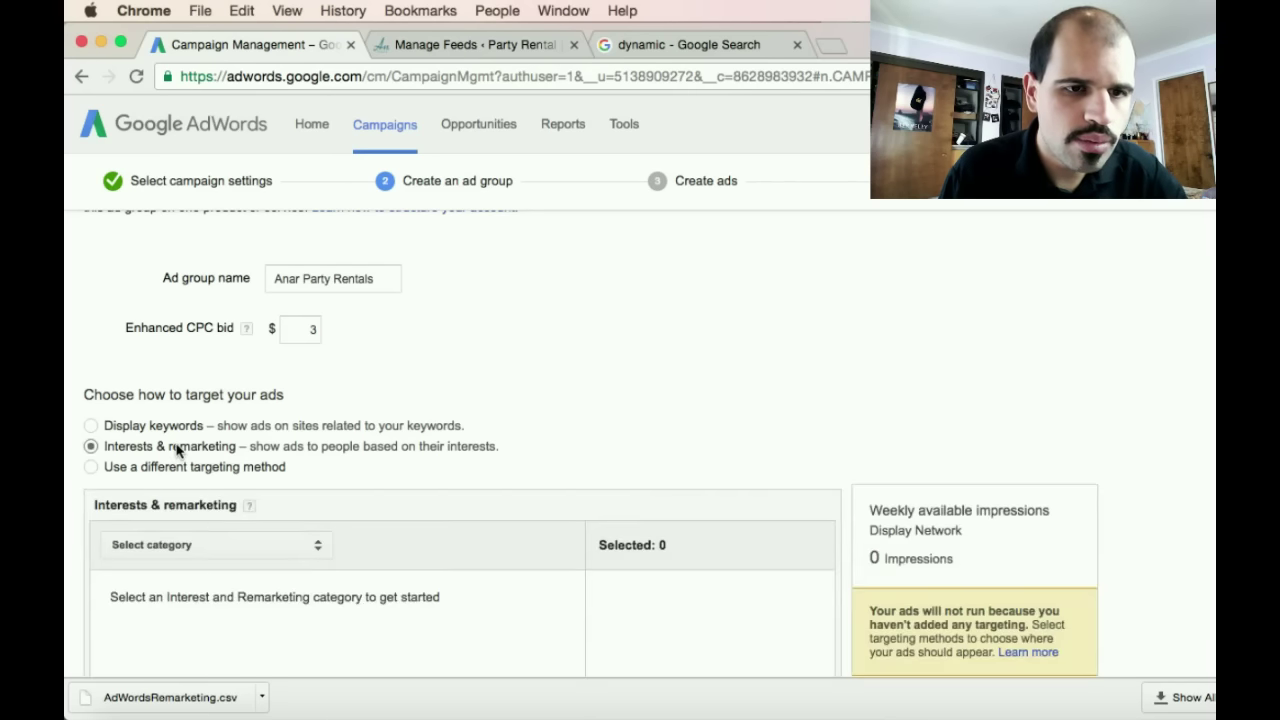
pyautogui.scroll(-3, 316, 499)
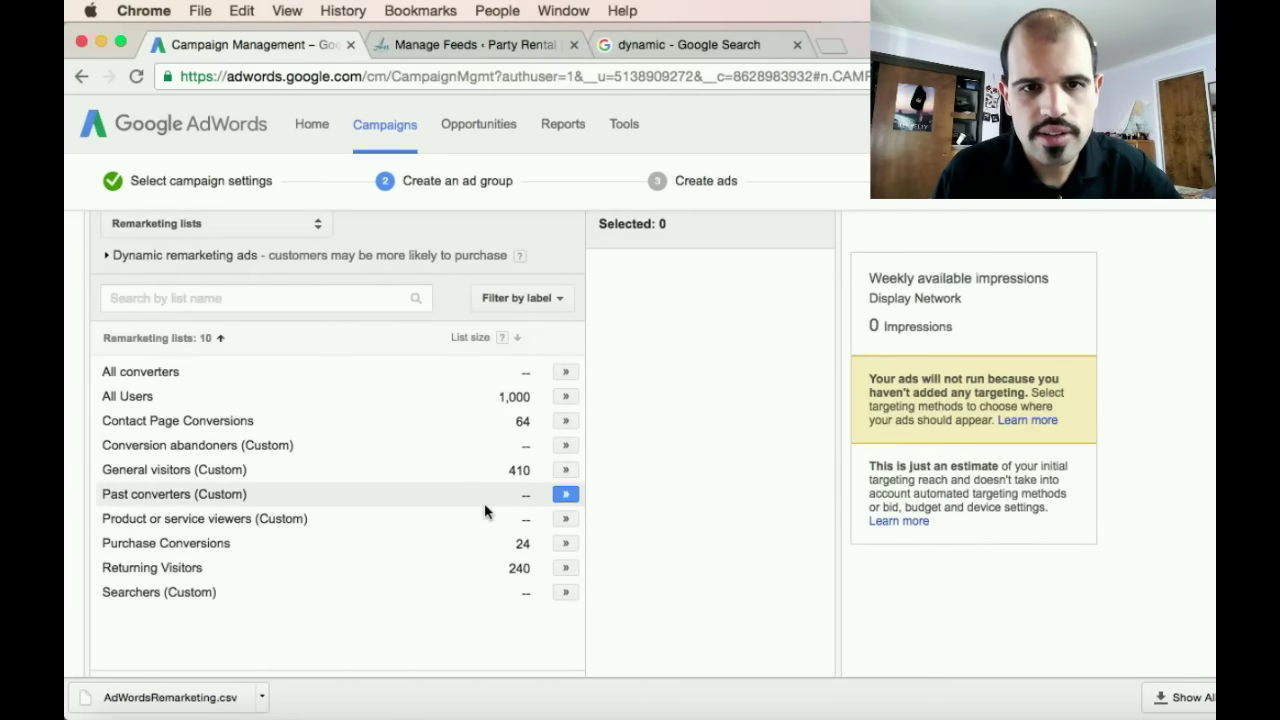
pyautogui.scroll(-1, 484, 503)
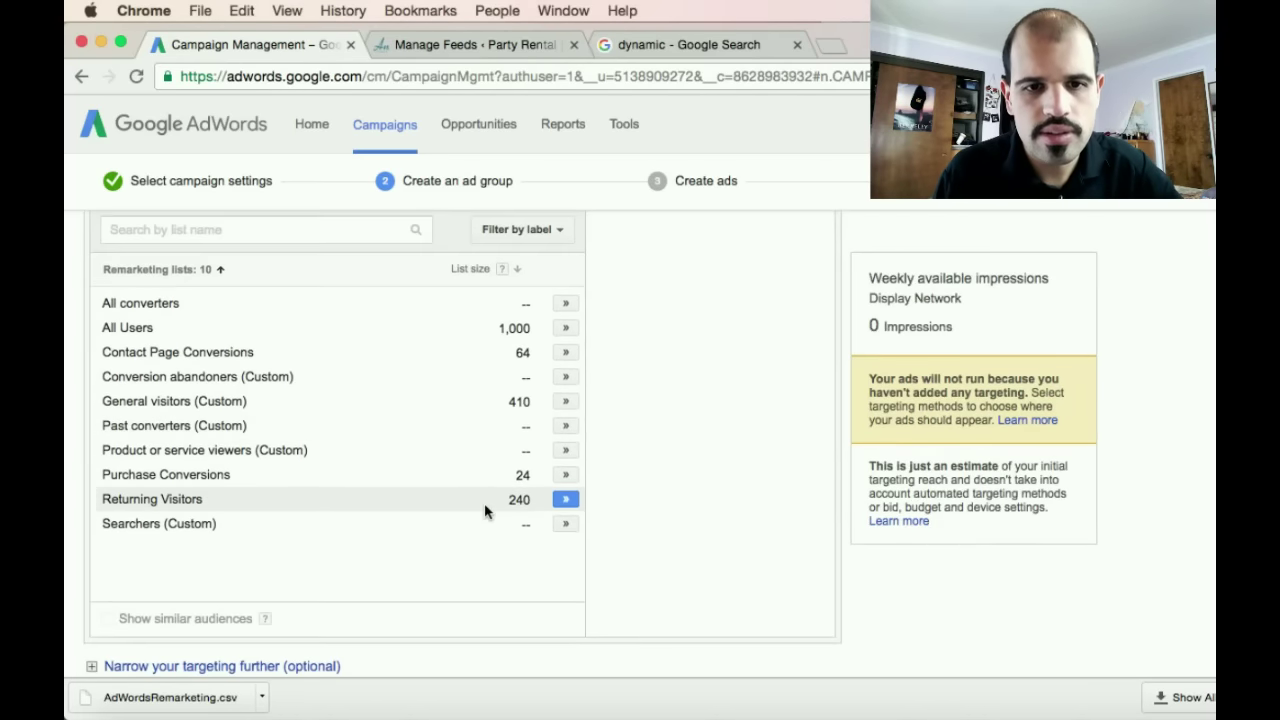
pyautogui.scroll(1, 484, 503)
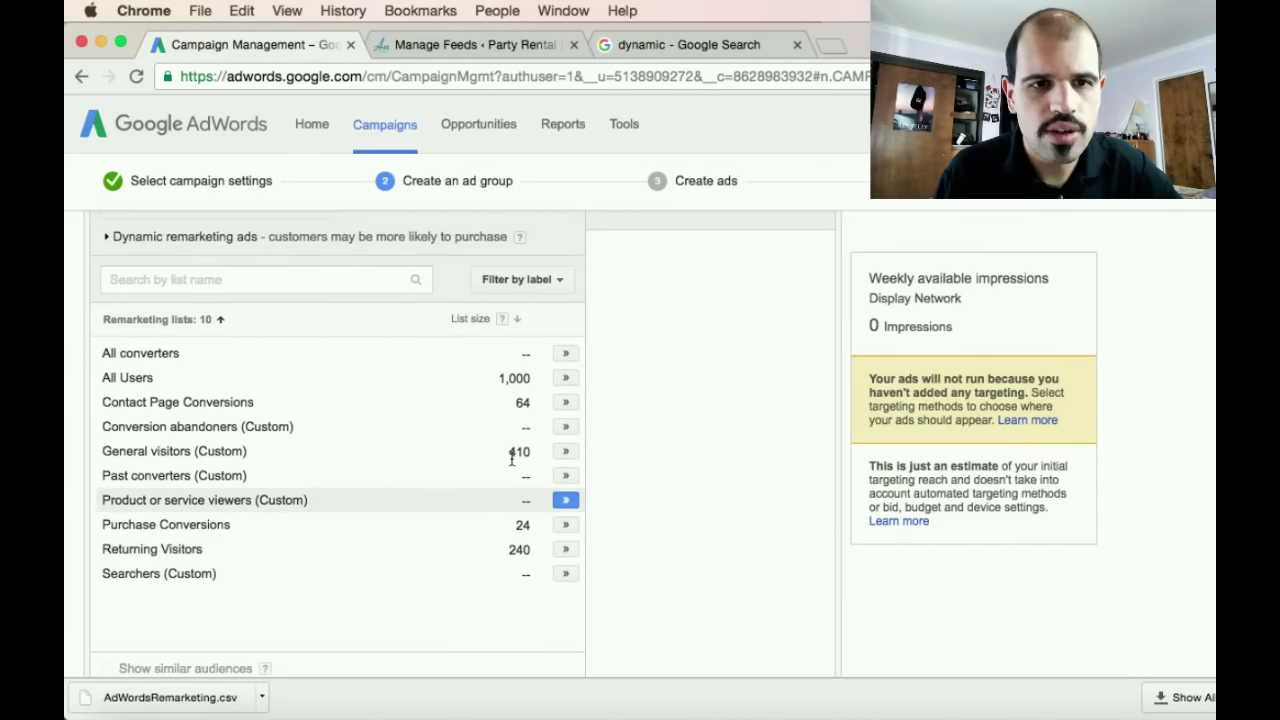
pyautogui.click(565, 381)
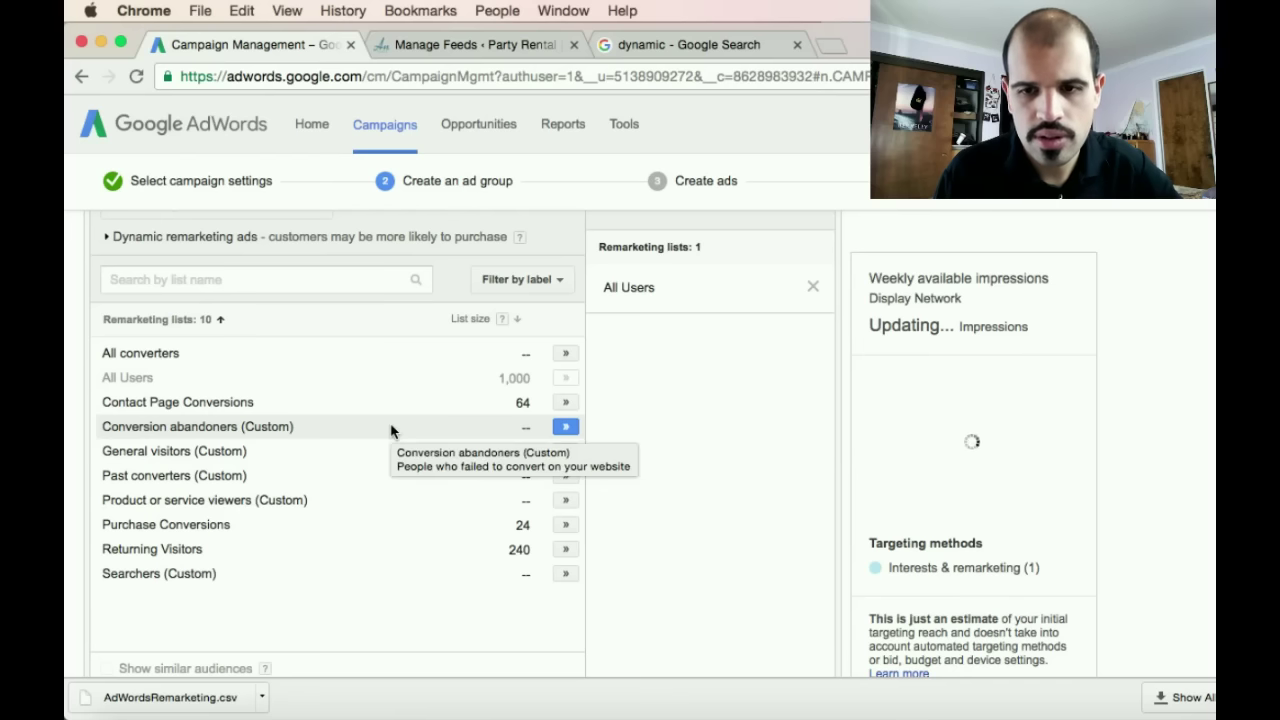
# Step: Review the ad group's name, bid, targeting method, selected remarketing list and weekly impression estimate
pyautogui.scroll(5, 390, 430)
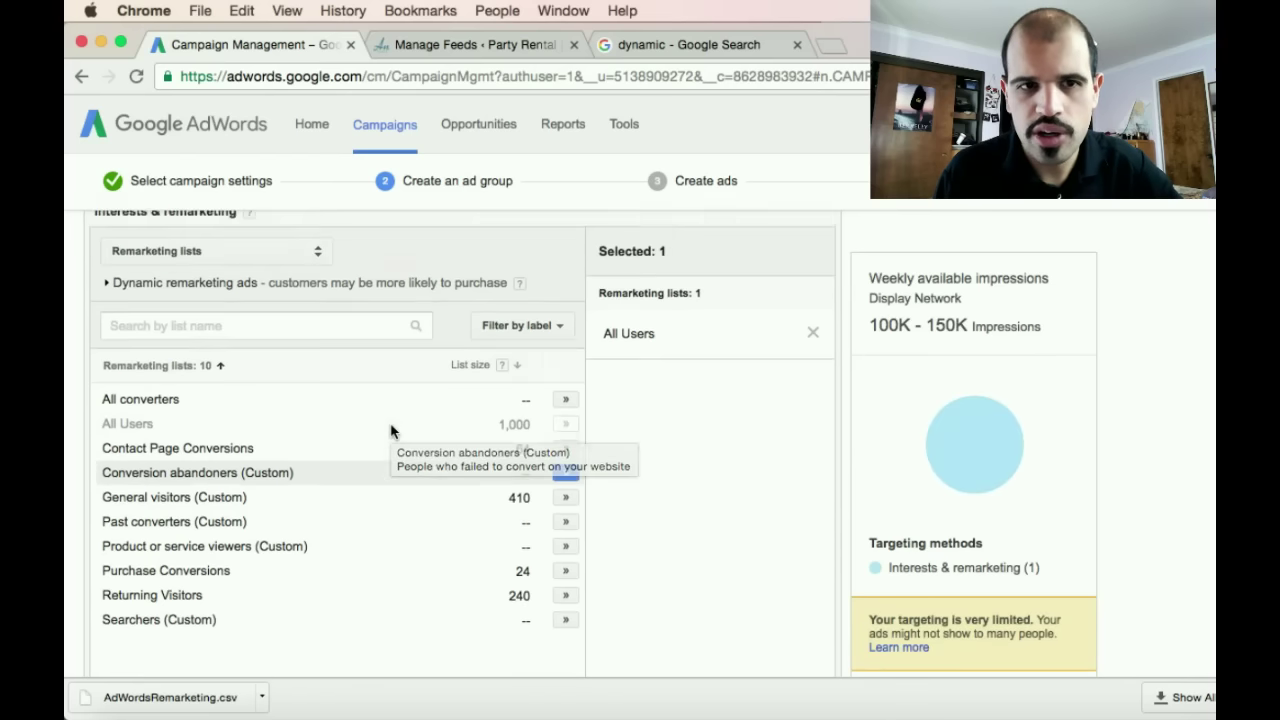
pyautogui.scroll(-3, 380, 450)
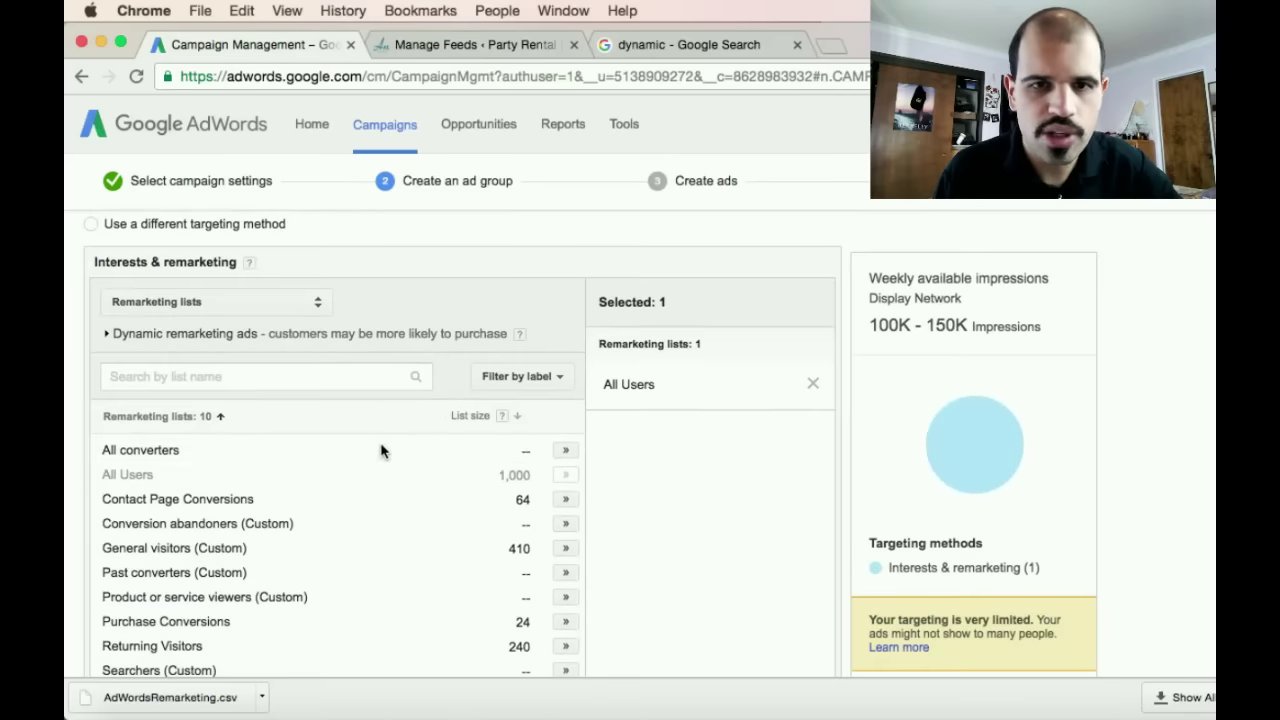
pyautogui.scroll(-1, 380, 450)
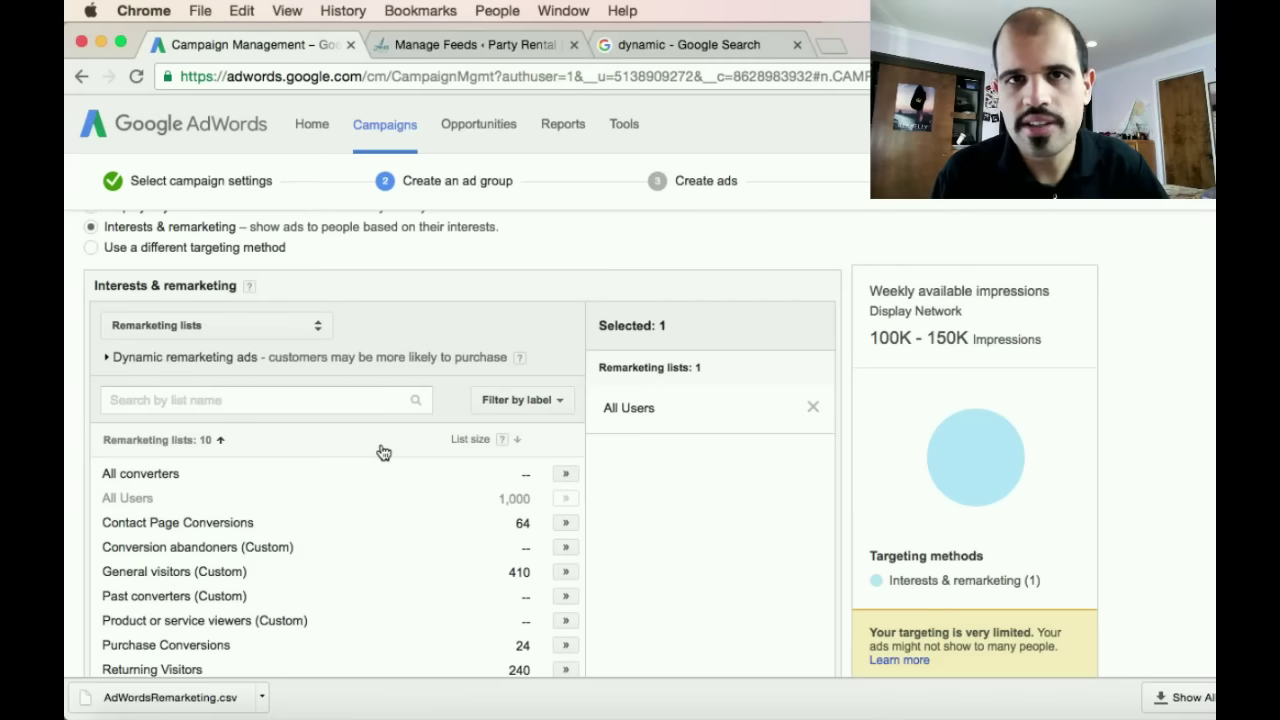
pyautogui.scroll(2, 383, 452)
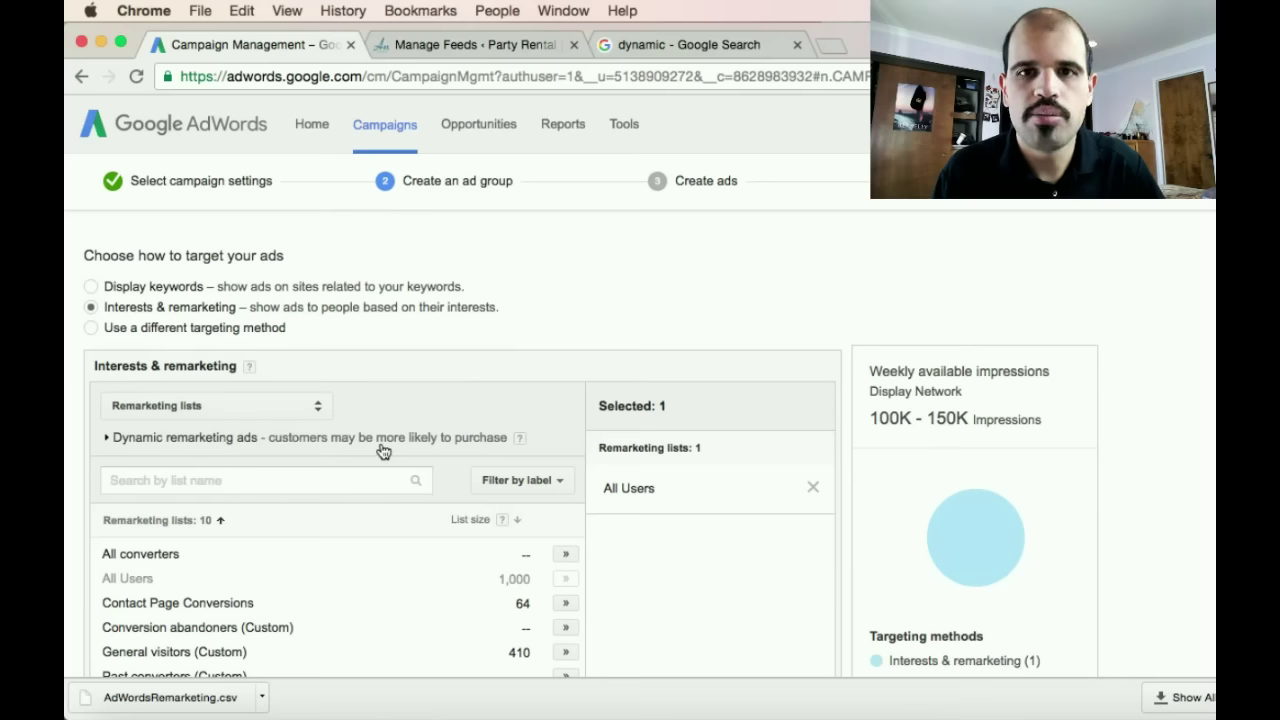
pyautogui.scroll(3, 380, 395)
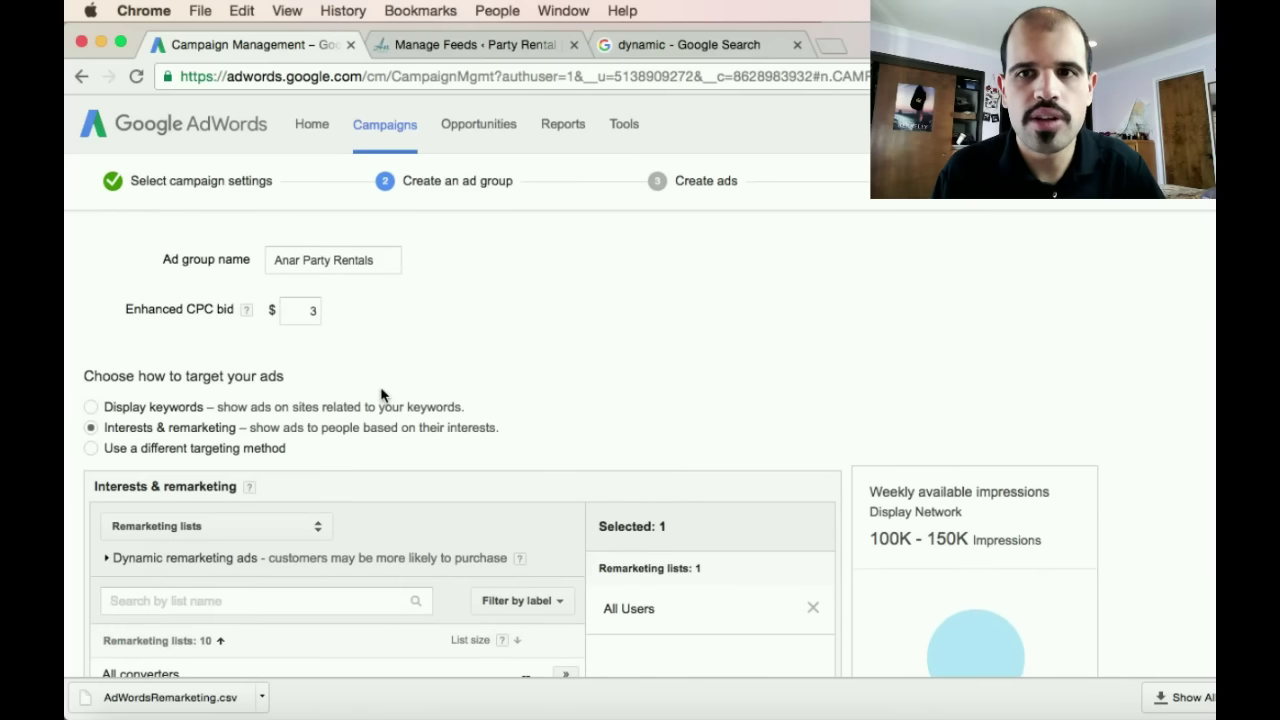
pyautogui.scroll(3, 380, 395)
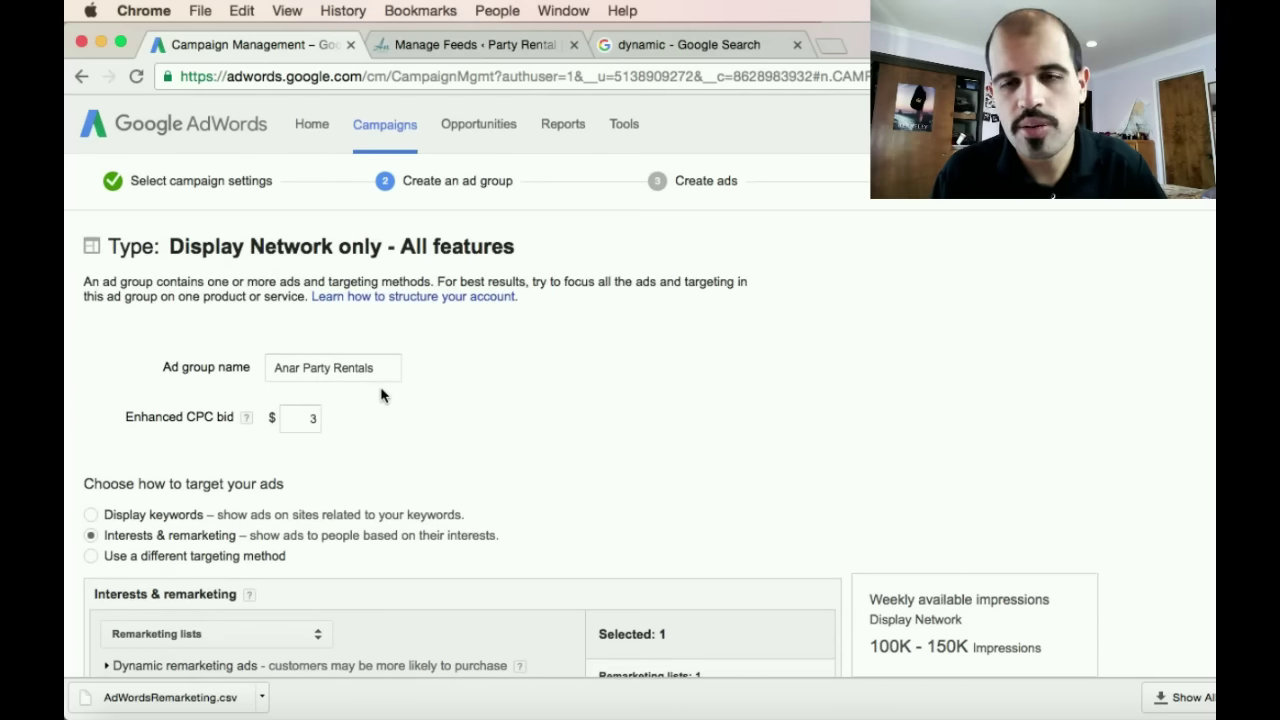
pyautogui.scroll(-1, 380, 395)
pyautogui.scroll(-3, 380, 395)
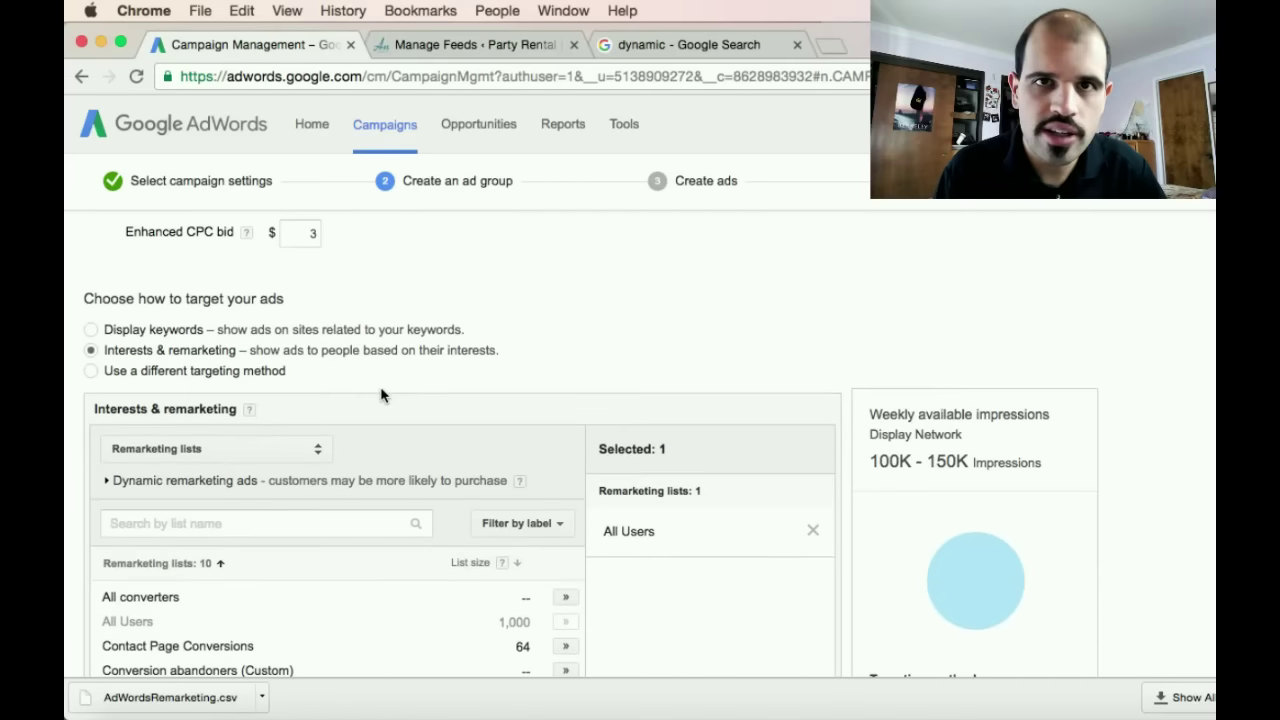
pyautogui.scroll(-1, 380, 395)
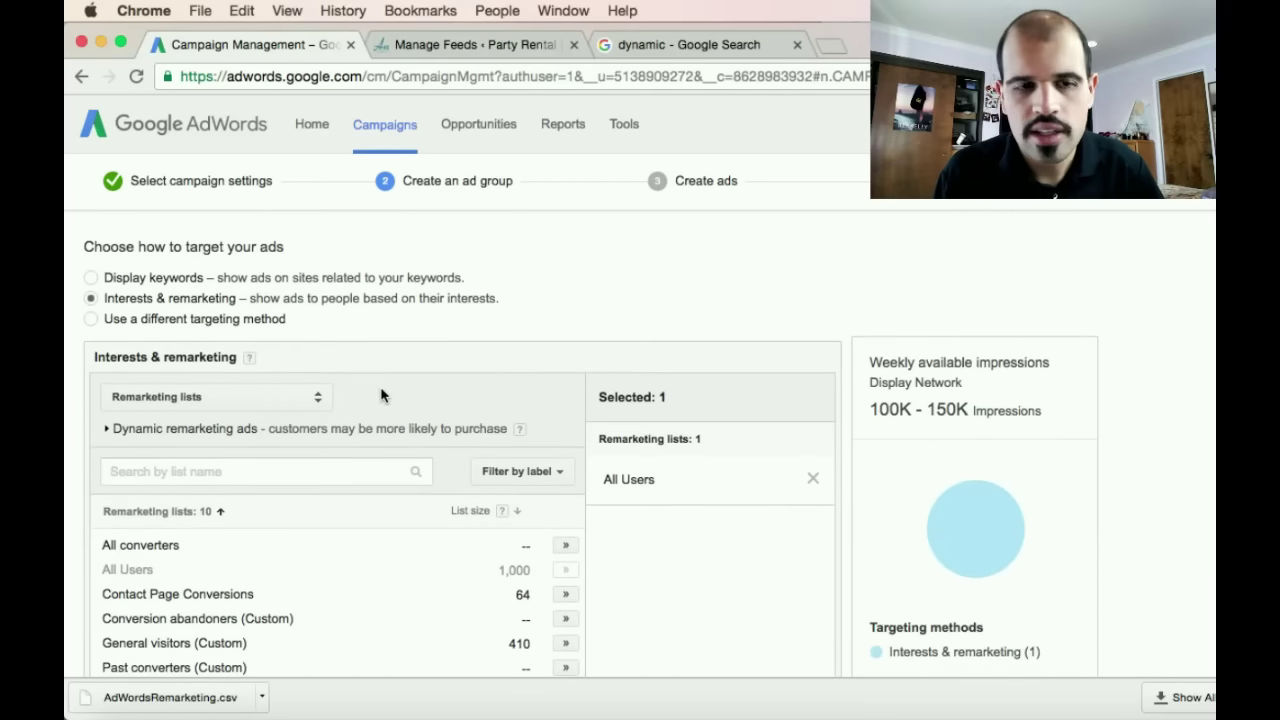
# Step: Save the ad group with conservative targeting and continue to ad creation
pyautogui.scroll(-5, 380, 395)
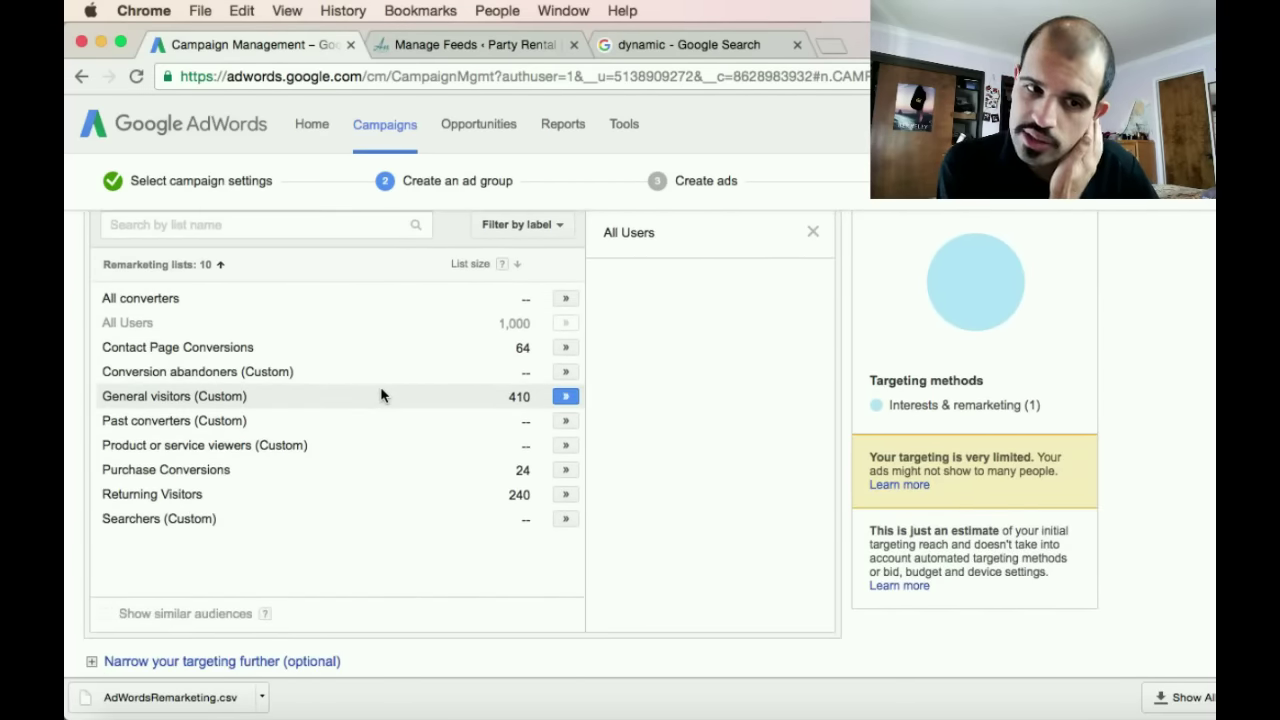
pyautogui.scroll(-5, 380, 395)
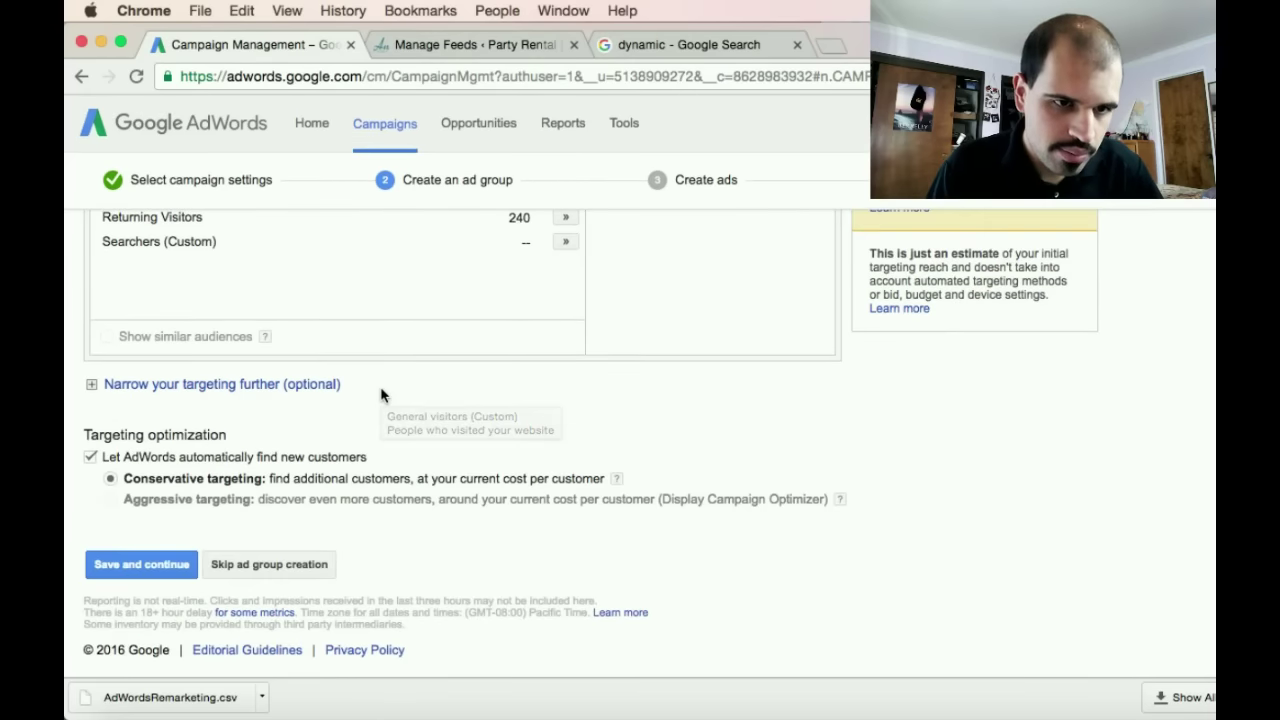
pyautogui.click(141, 566)
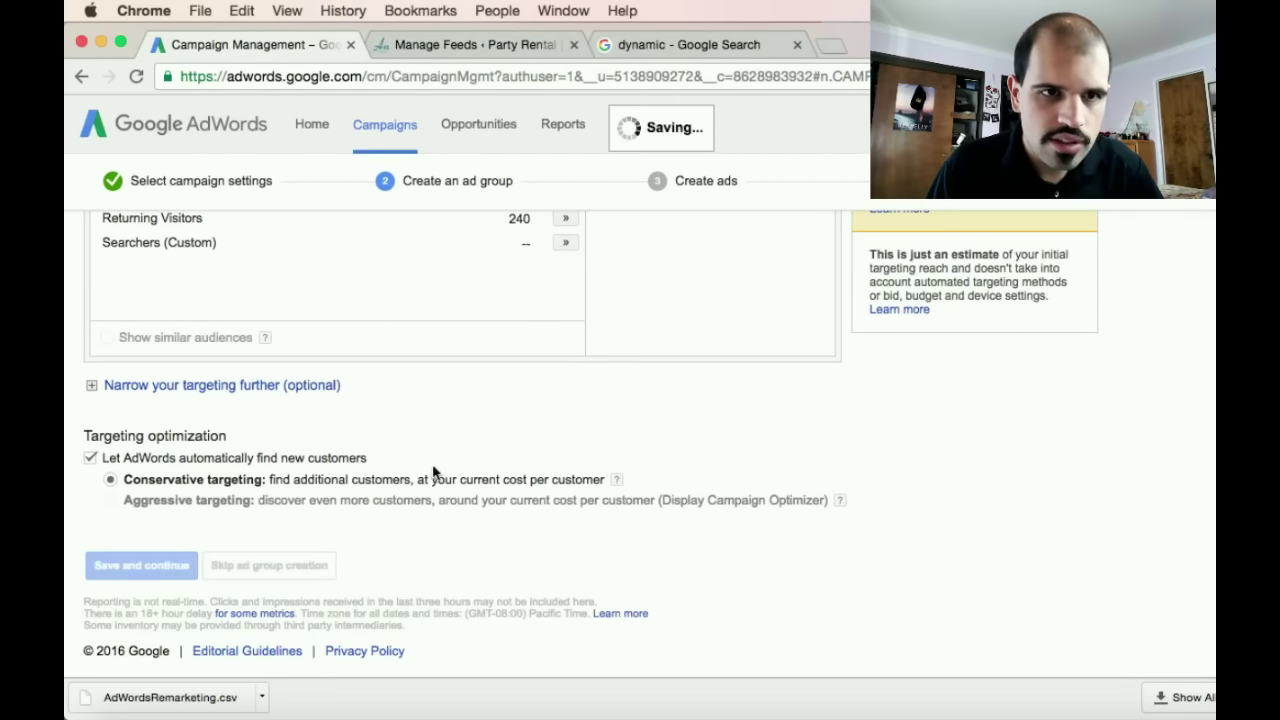
# Step: Examine the Display ad builder, its linked Remarketing Item Data feed and the sample product ad
pyautogui.scroll(8, 468, 542)
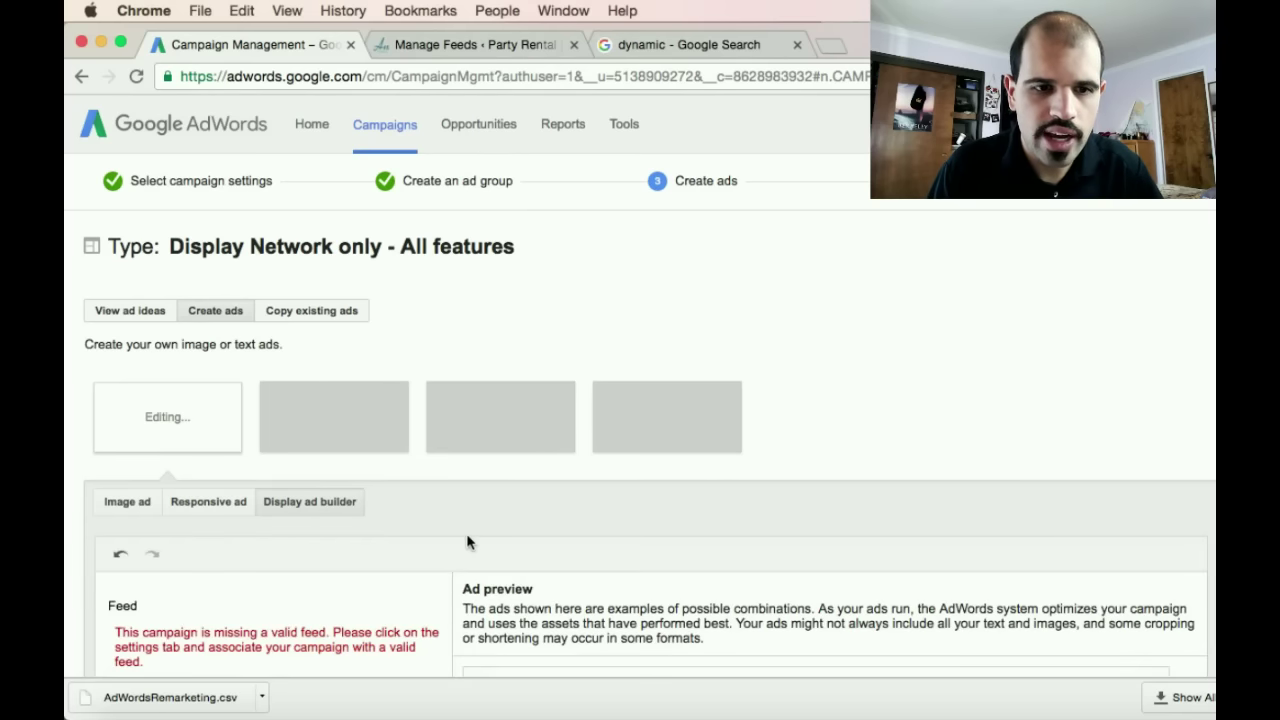
pyautogui.scroll(-8, 466, 542)
pyautogui.scroll(8, 466, 542)
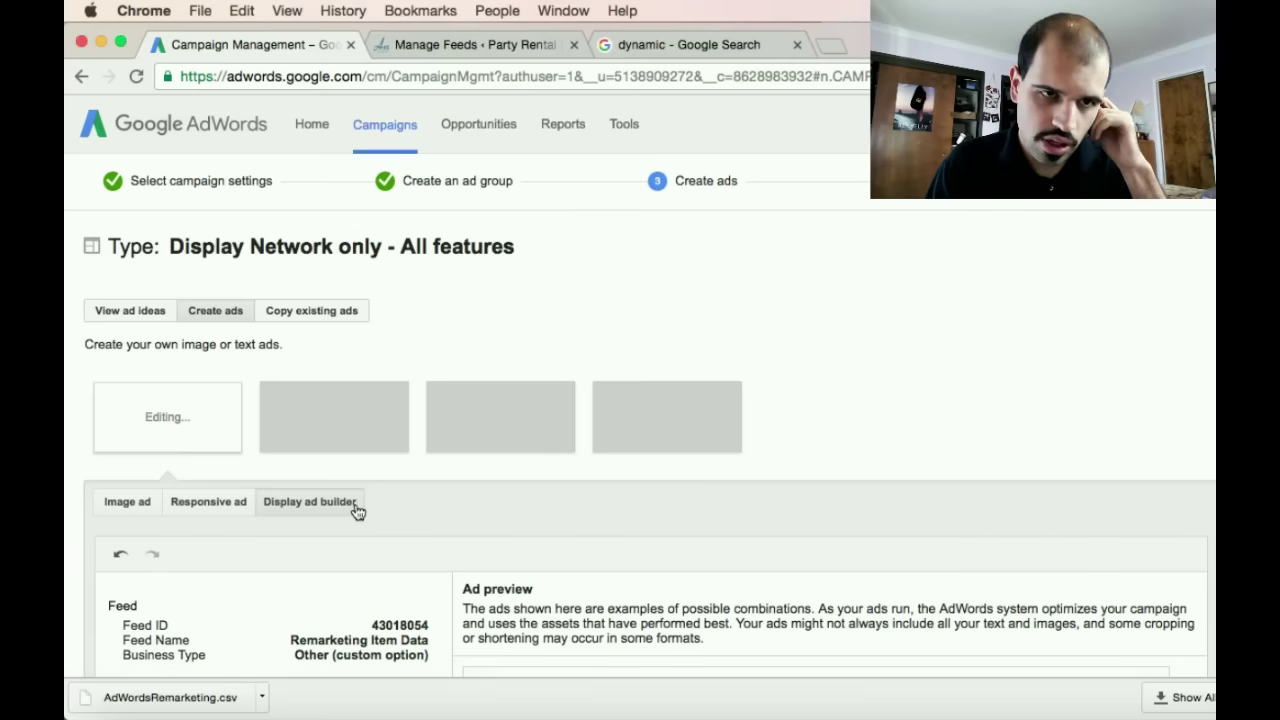
pyautogui.scroll(-6, 357, 512)
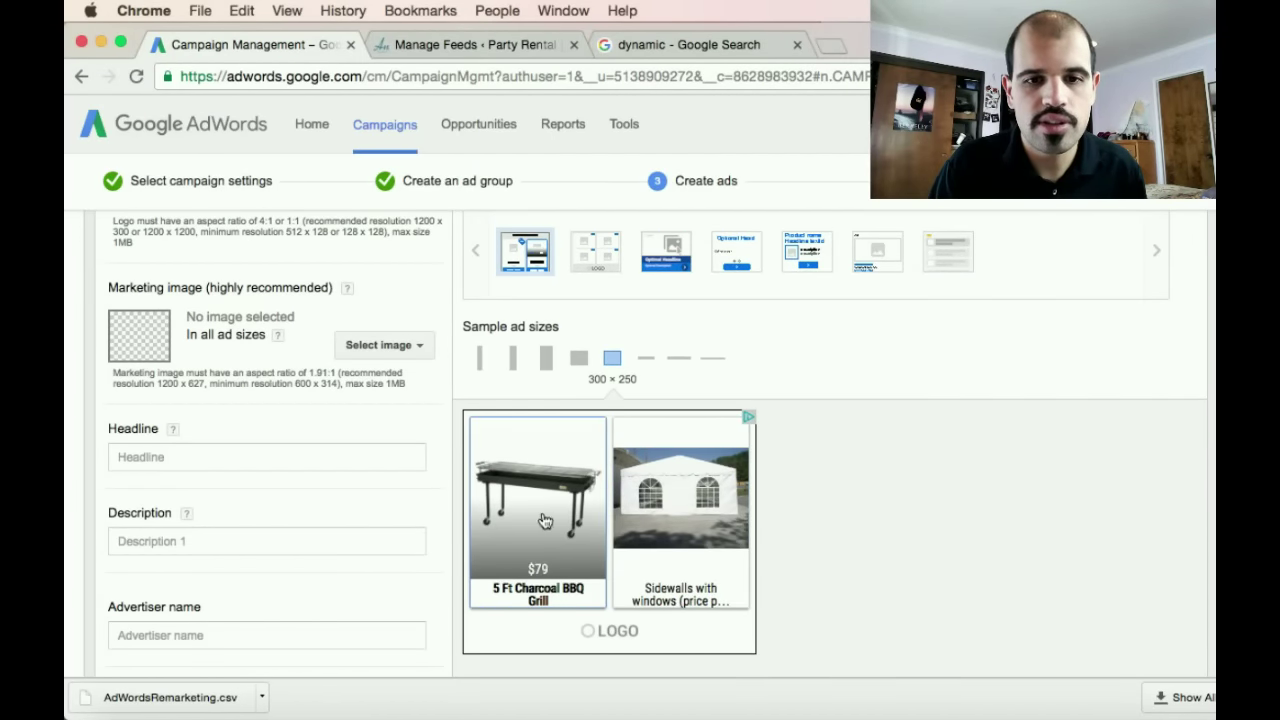
# Step: Preview alternative dynamic ad layouts in the 300 × 250 sample size, including the product grid and the image with headline
pyautogui.click(620, 248)
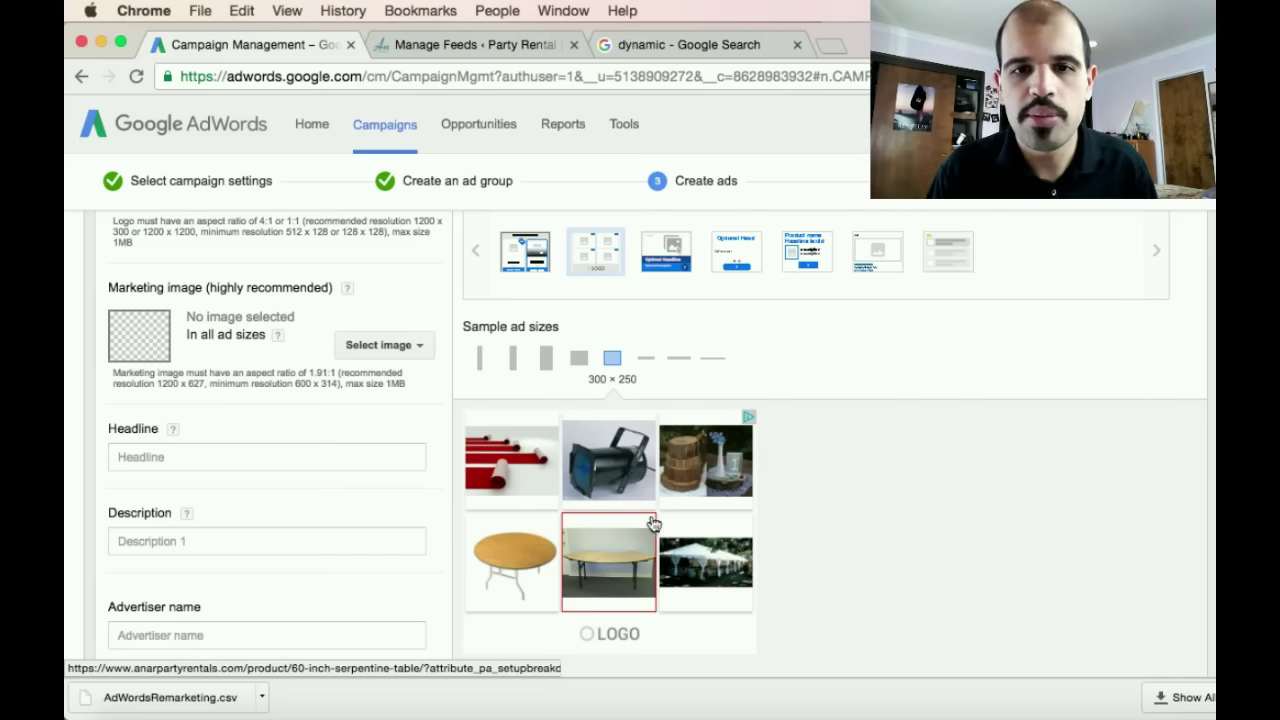
pyautogui.click(667, 262)
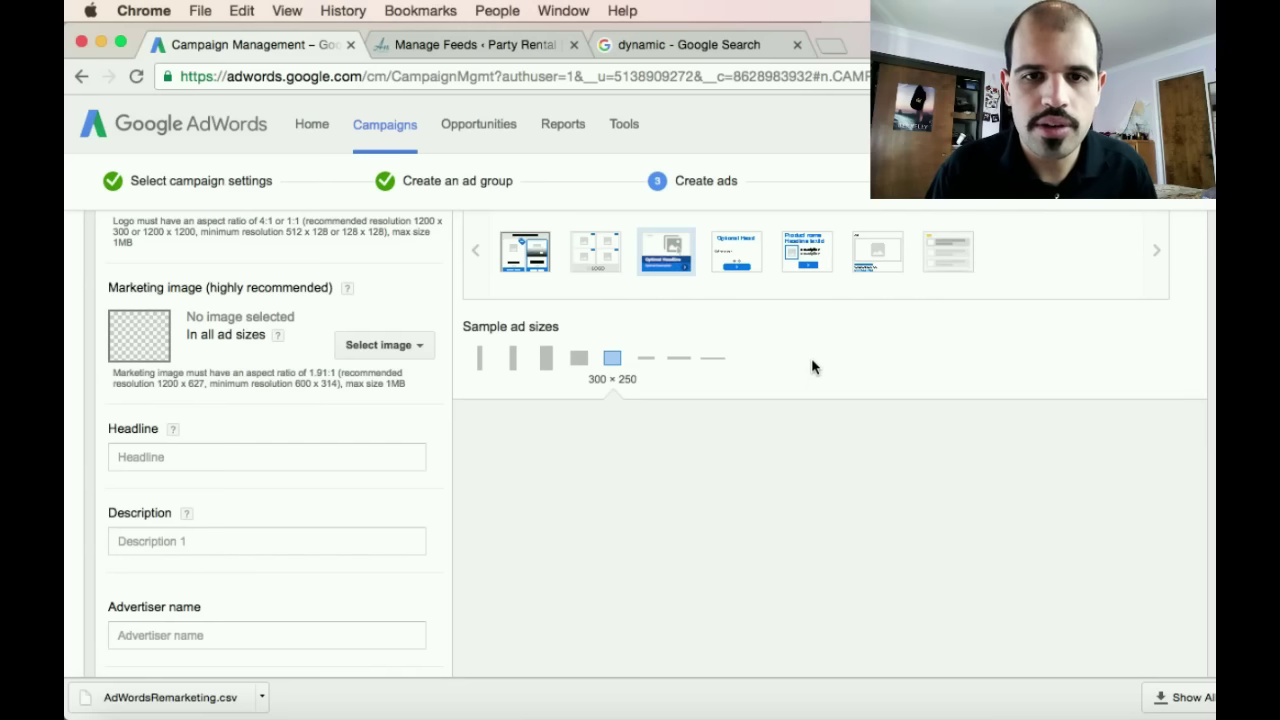
pyautogui.click(750, 266)
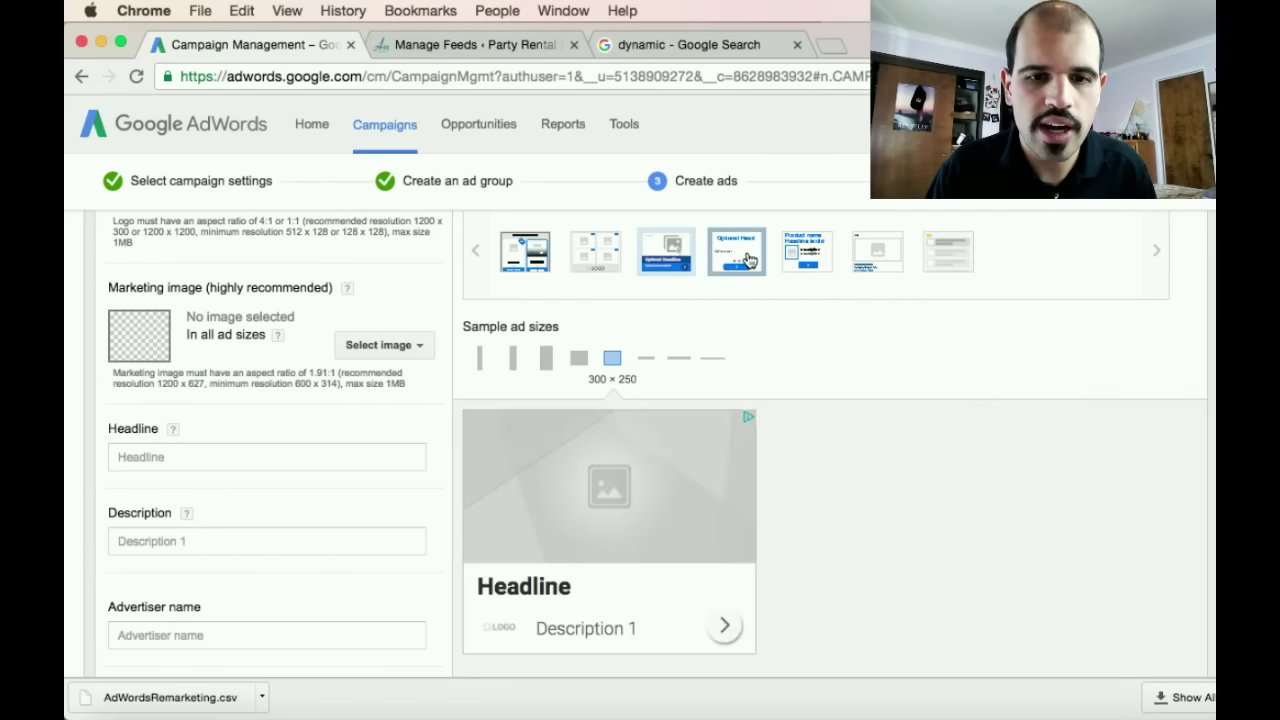
# Step: Look through the ad form's logo image sources, marketing image, headline, description, advertiser name, URL, ad format and ad name fields
pyautogui.scroll(3, 294, 423)
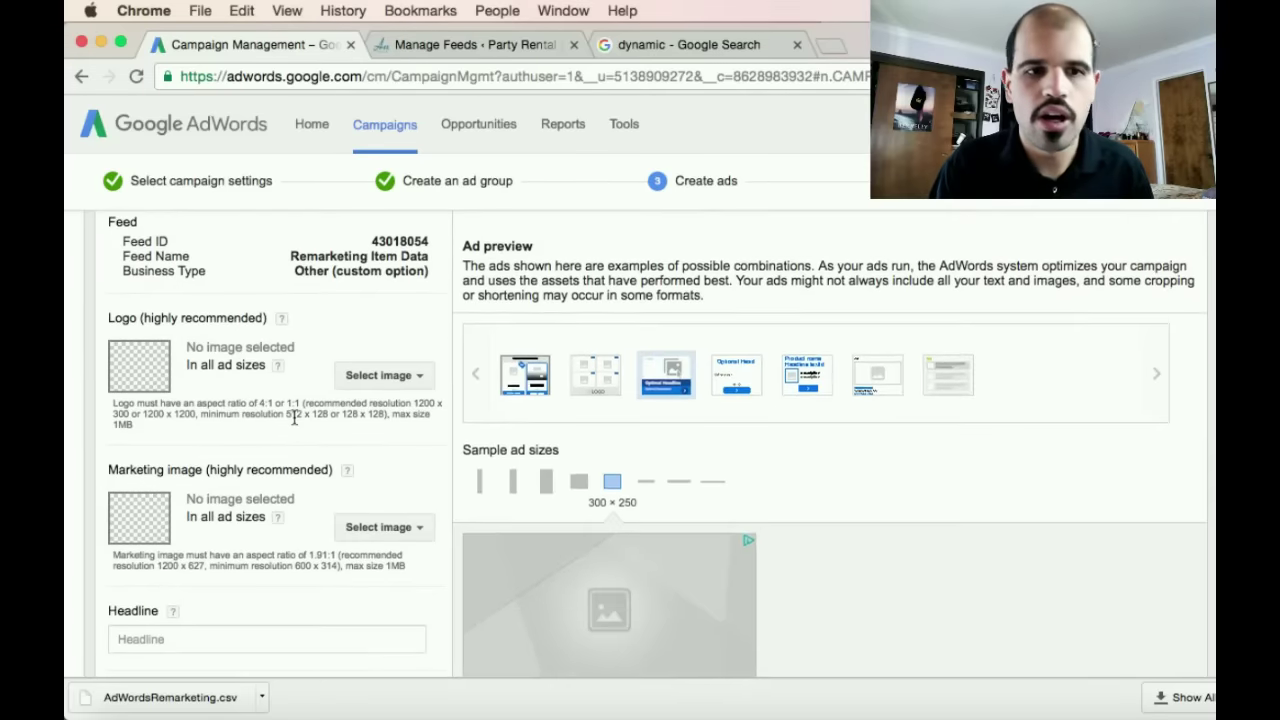
pyautogui.click(404, 376)
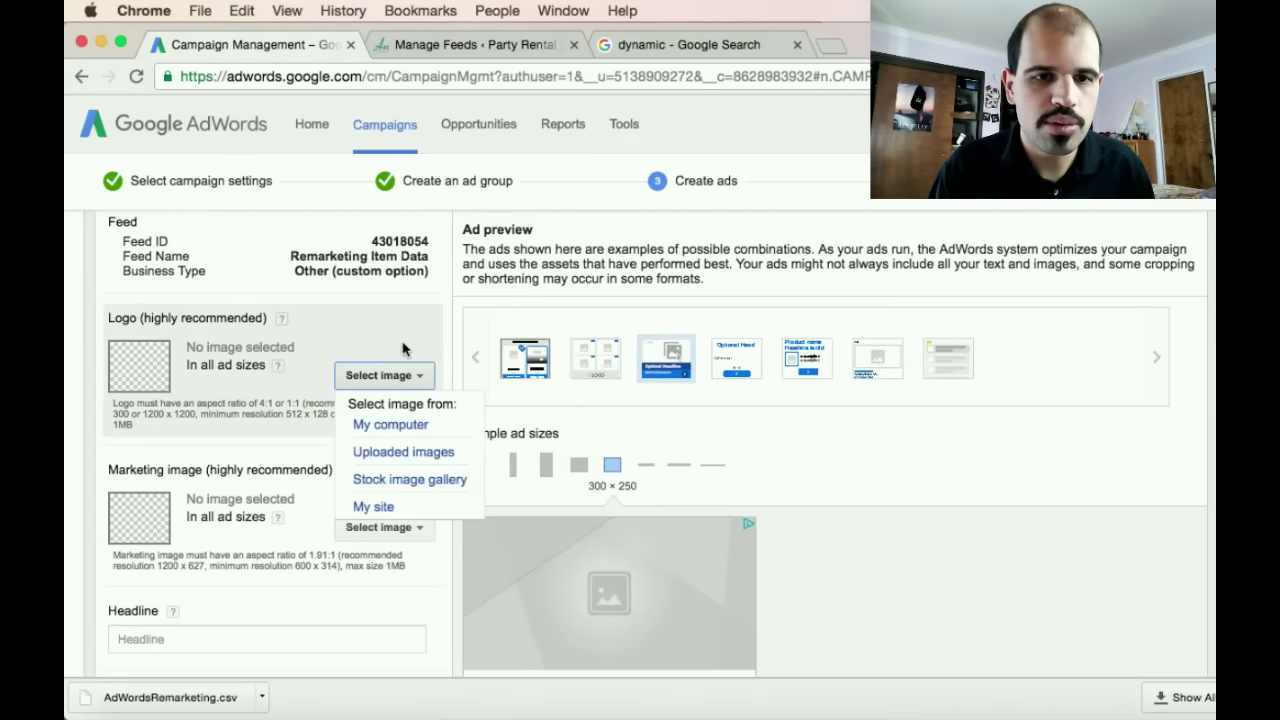
pyautogui.click(396, 342)
pyautogui.scroll(-5, 394, 337)
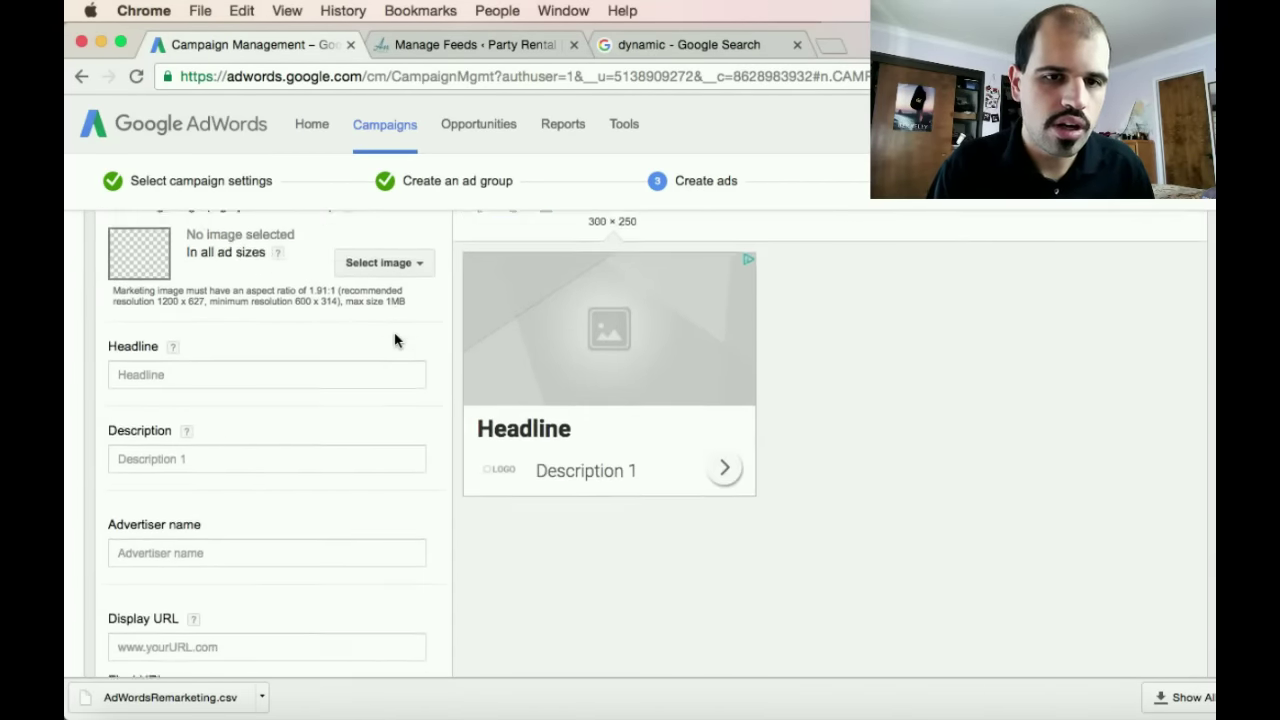
pyautogui.click(206, 319)
pyautogui.scroll(-2, 206, 319)
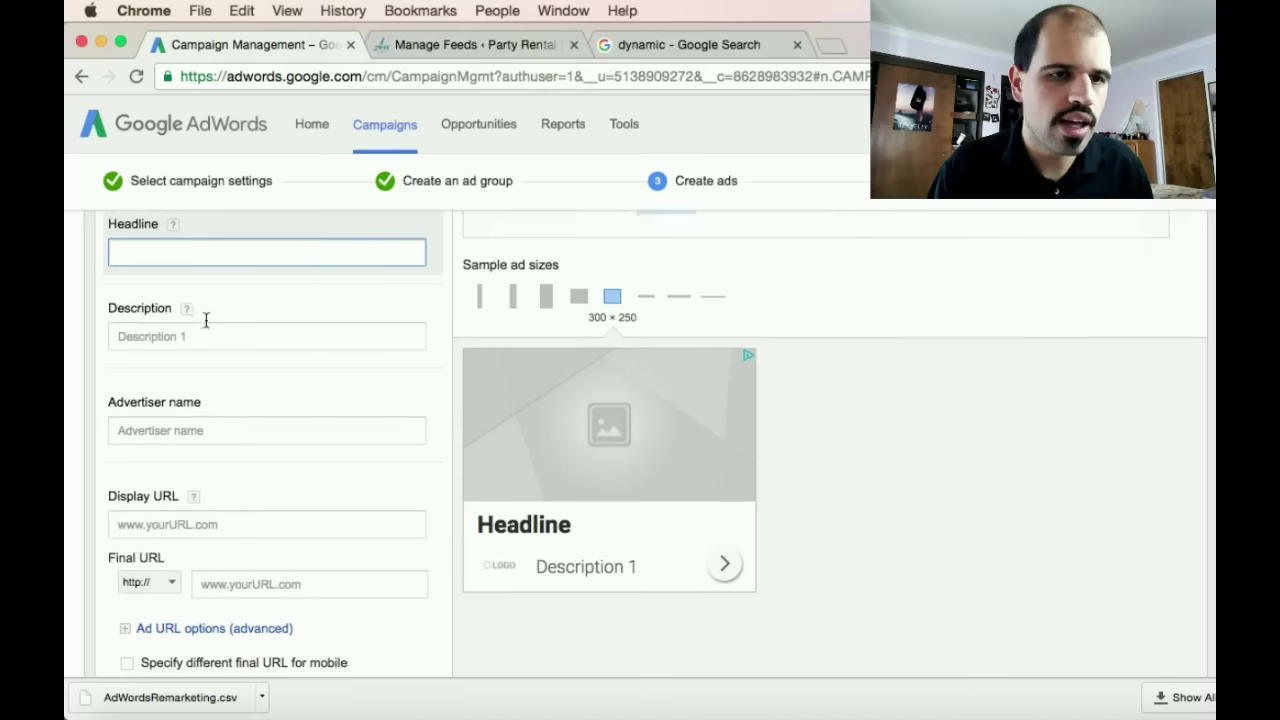
pyautogui.click(206, 319)
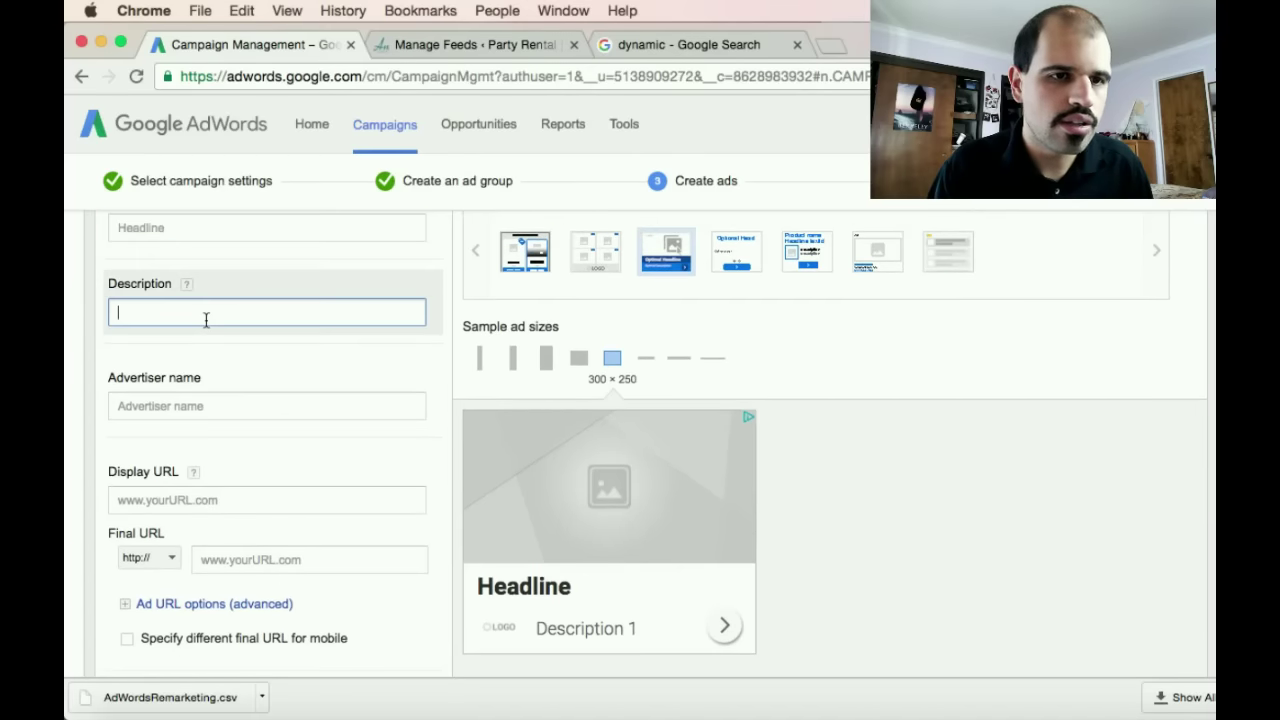
pyautogui.scroll(-2, 206, 320)
pyautogui.scroll(-10, 206, 325)
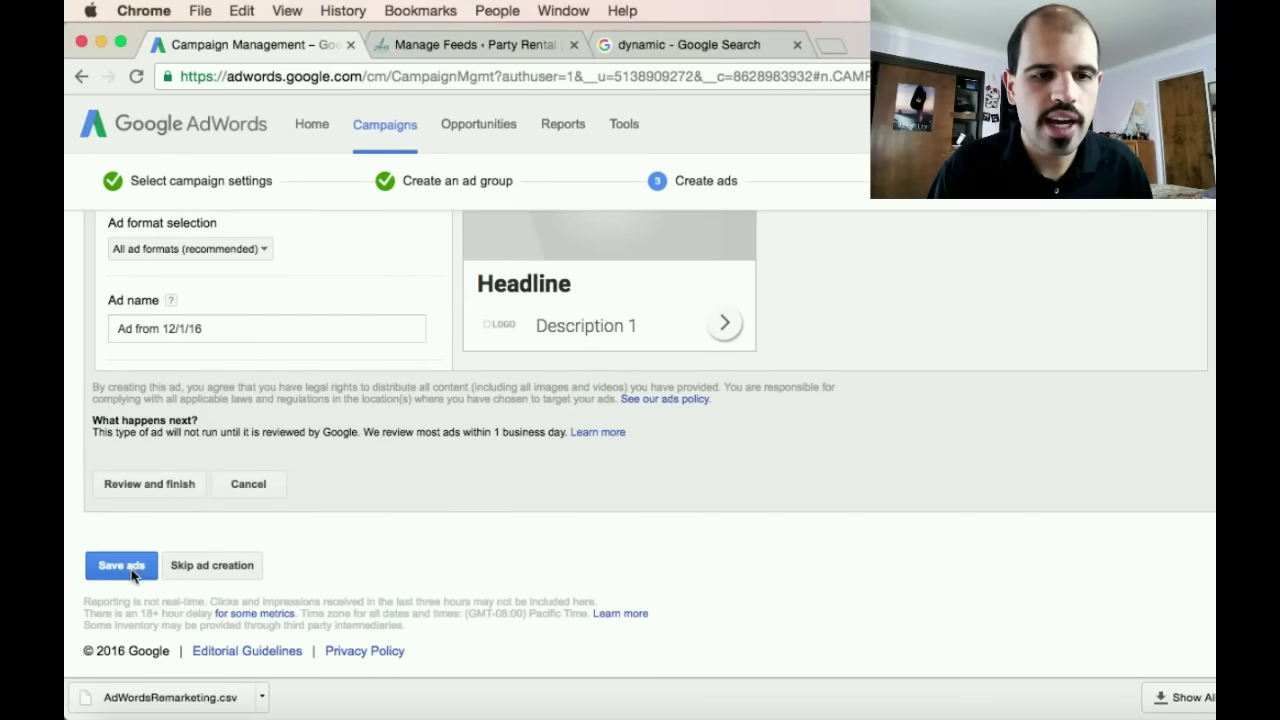
# Step: Leave ad creation for the all-campaigns overview and examine the remarketing campaigns' budgets, clicks, impressions, costs and conversions
pyautogui.scroll(15, 420, 540)
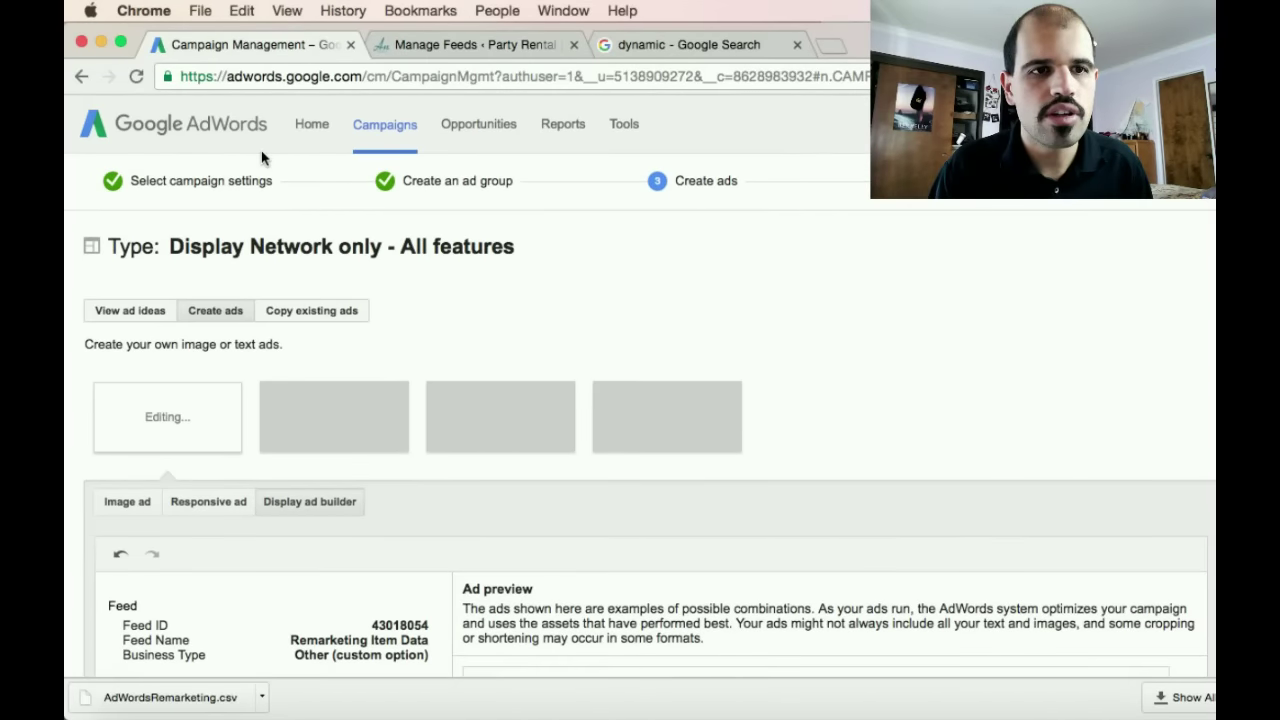
pyautogui.click(231, 137)
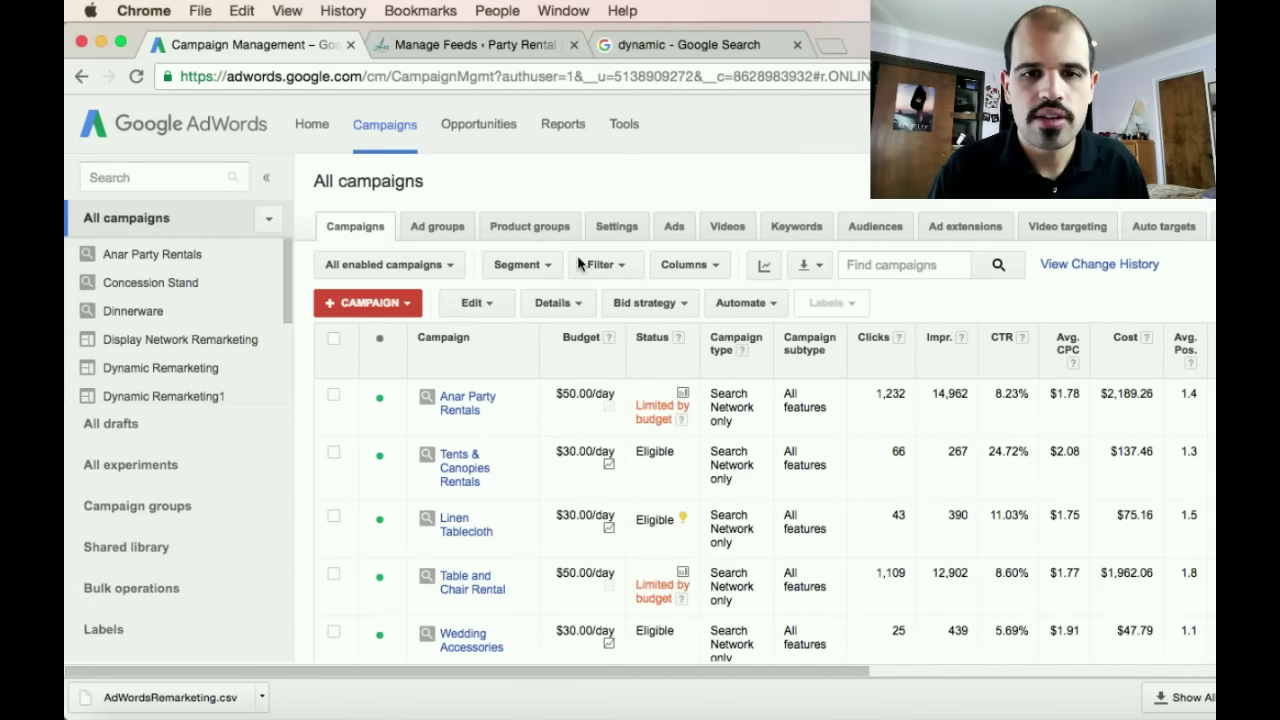
pyautogui.scroll(-10, 579, 262)
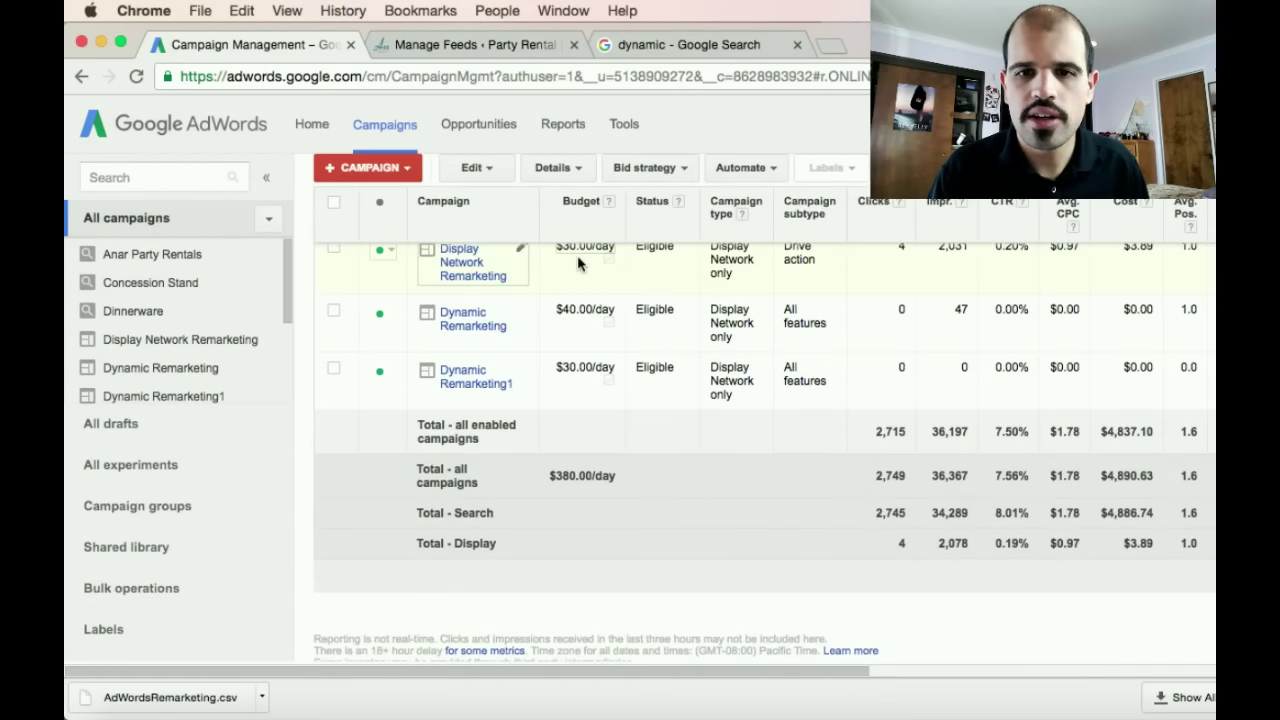
pyautogui.scroll(1, 577, 255)
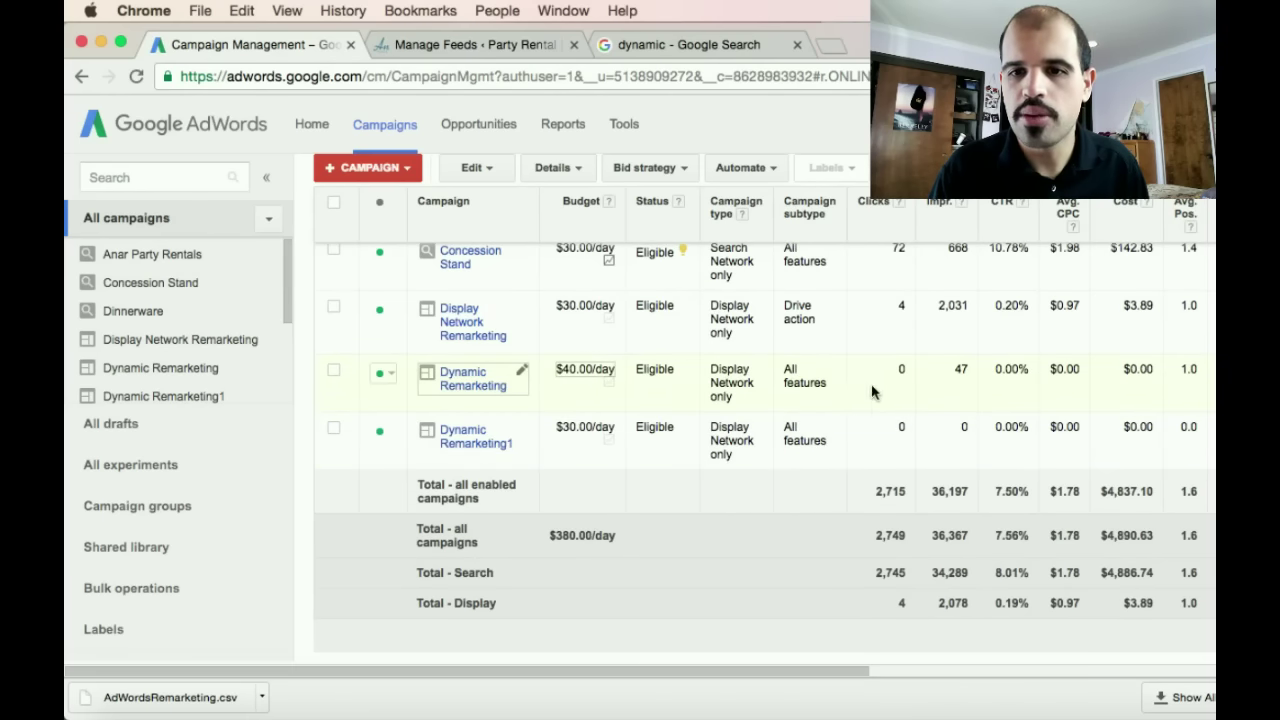
pyautogui.hscroll(5, 714, 392)
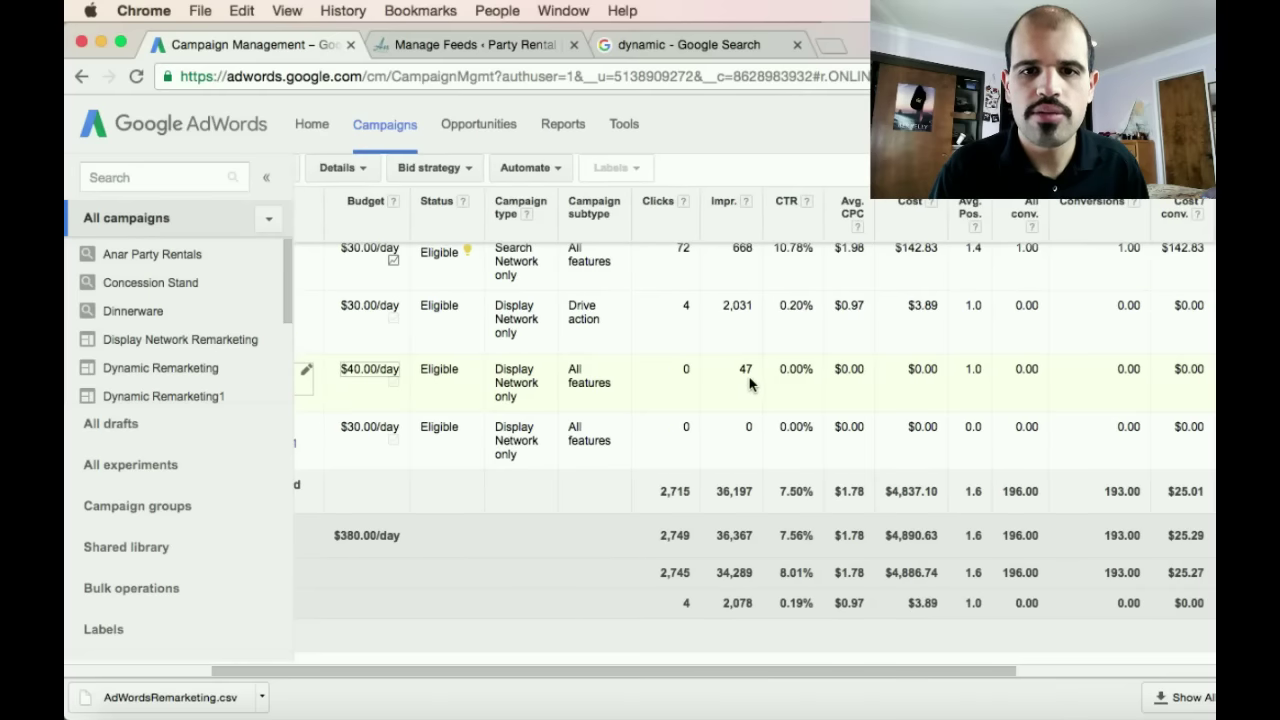
pyautogui.hscroll(5, 745, 389)
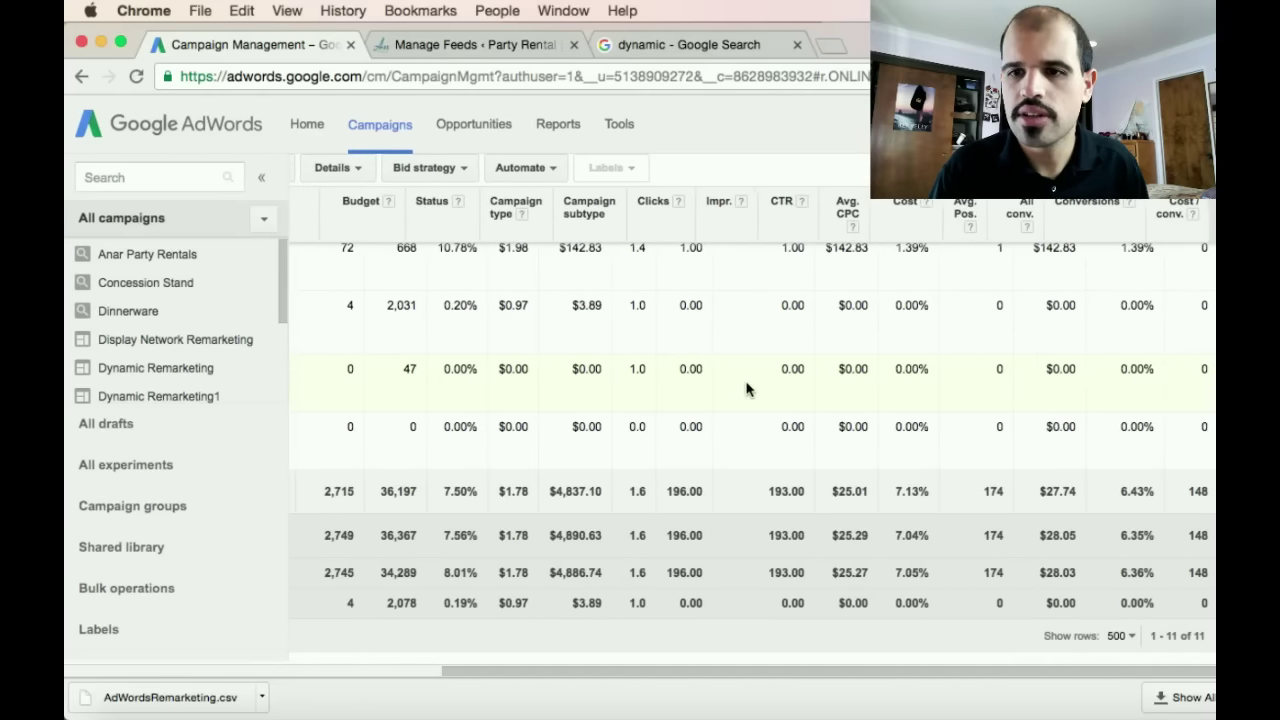
pyautogui.hscroll(-10, 745, 389)
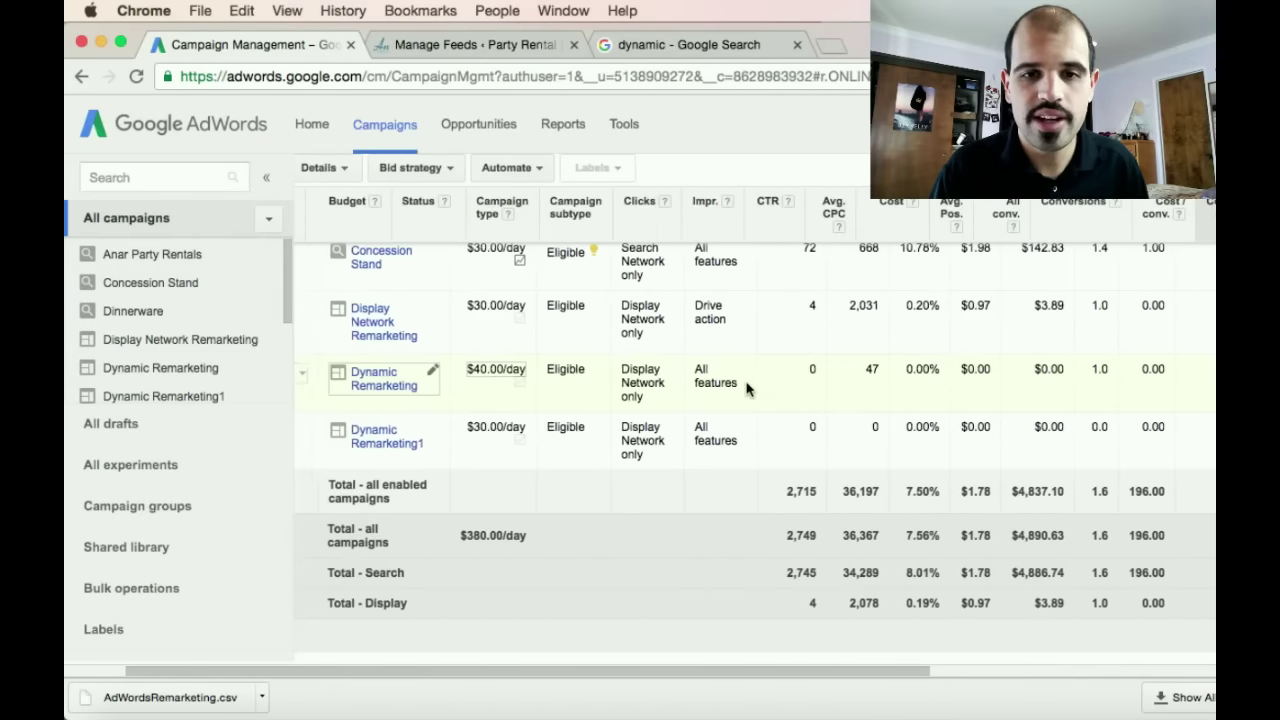
pyautogui.scroll(2, 746, 383)
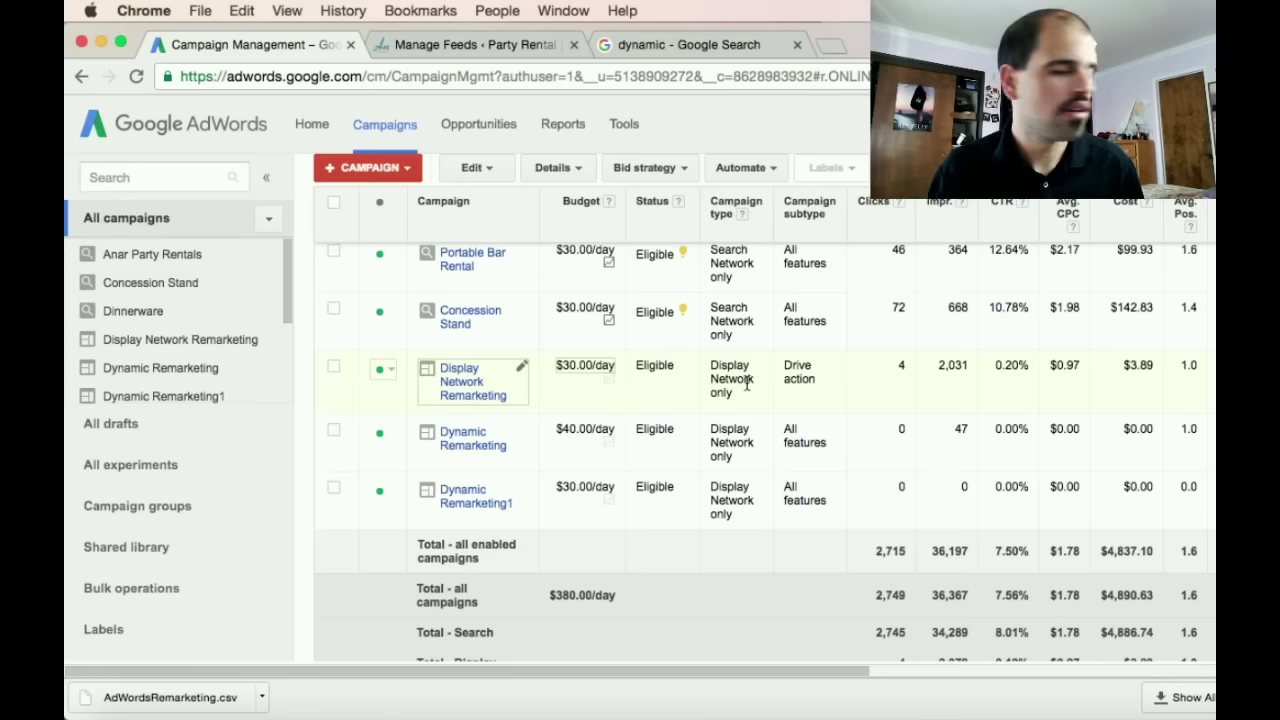
pyautogui.click(931, 690)
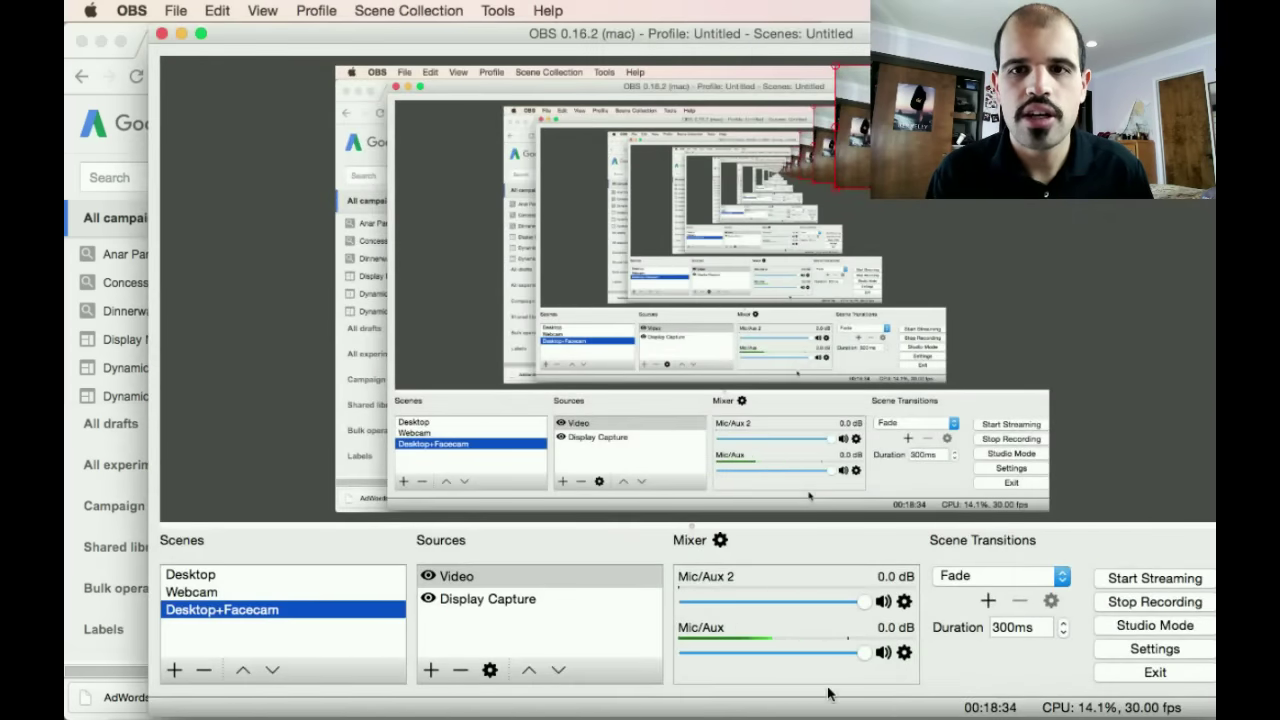